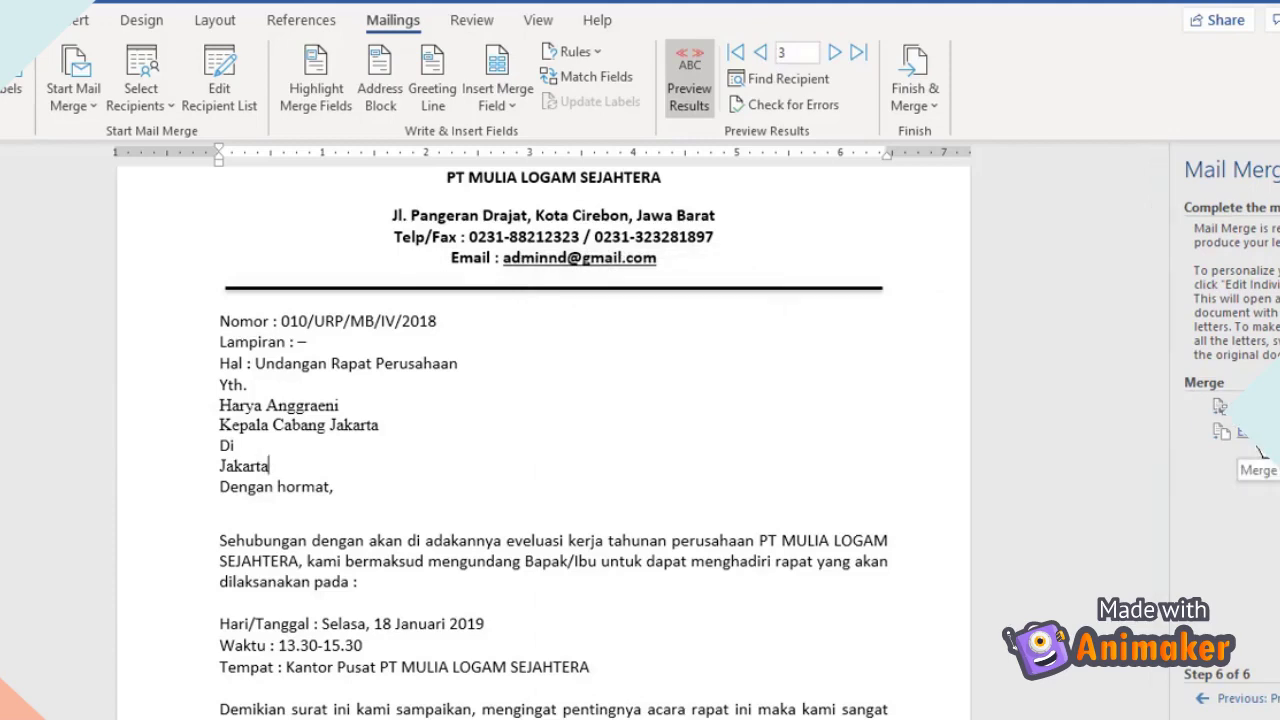
# Merge all records into a new document of individual letters and look through the merged invitation letters
pyautogui.click(1257, 448)
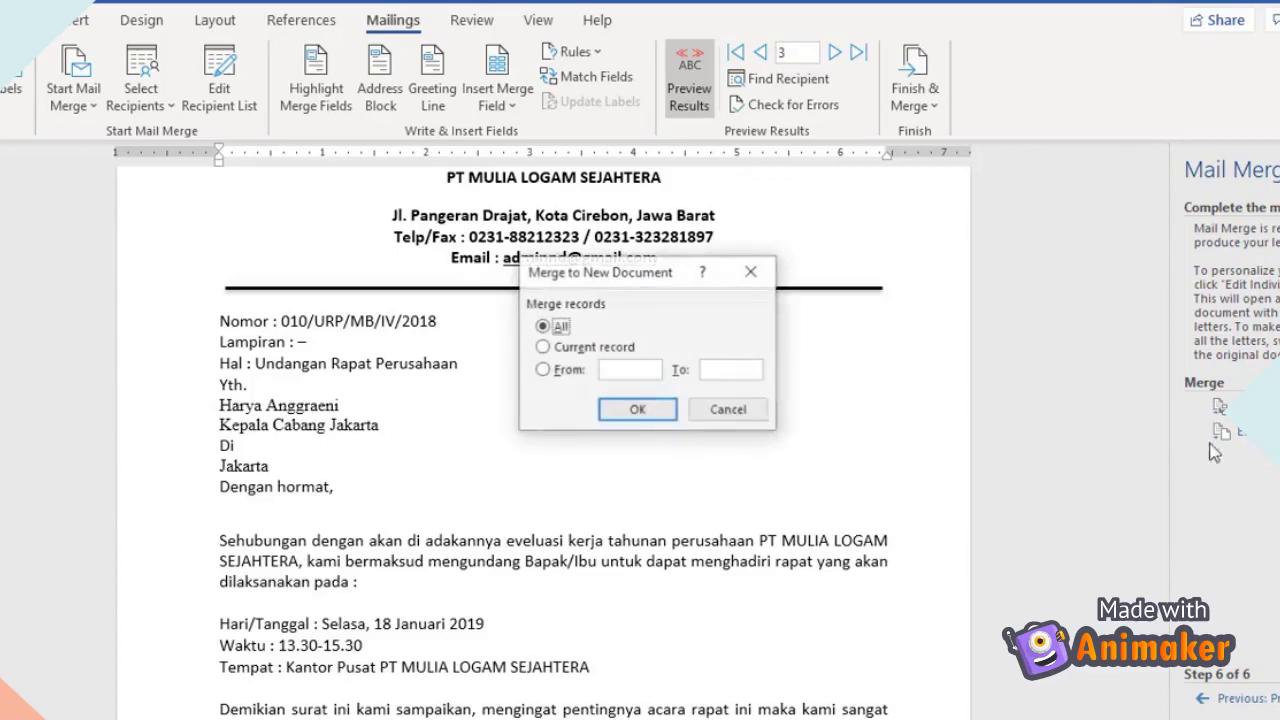
pyautogui.click(627, 414)
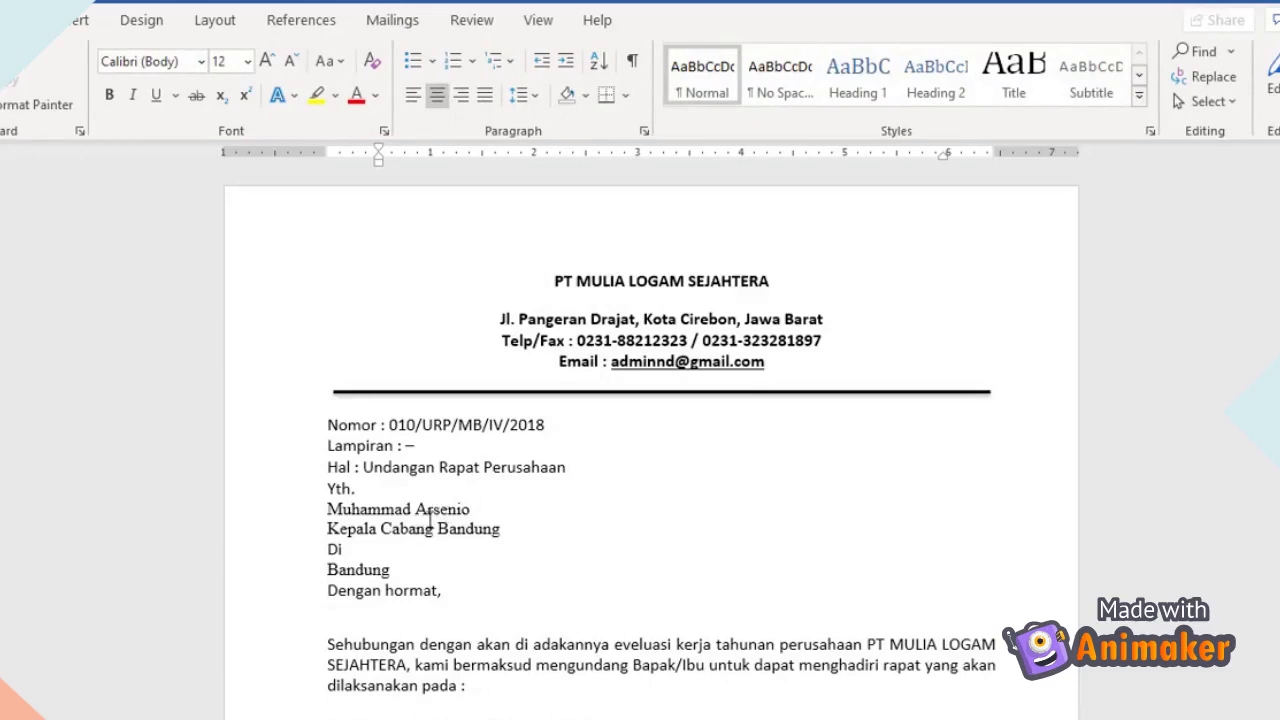
pyautogui.scroll(-10, 440, 518)
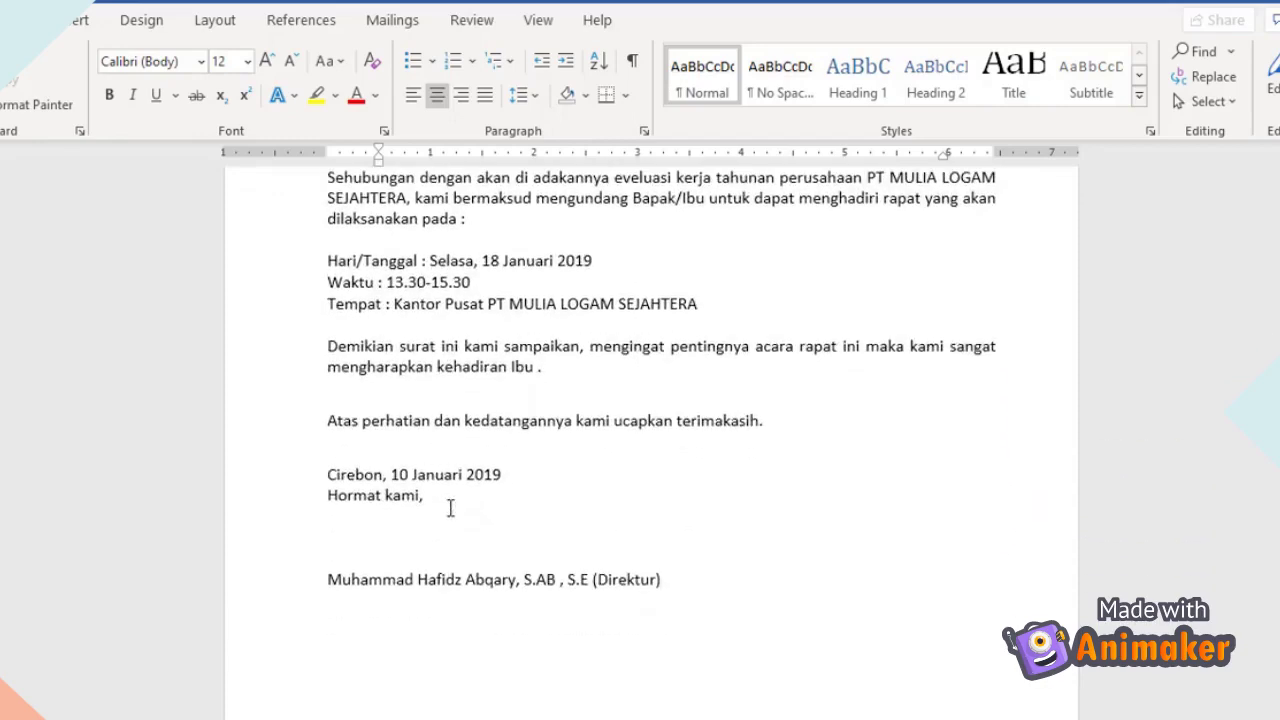
pyautogui.scroll(-10, 450, 508)
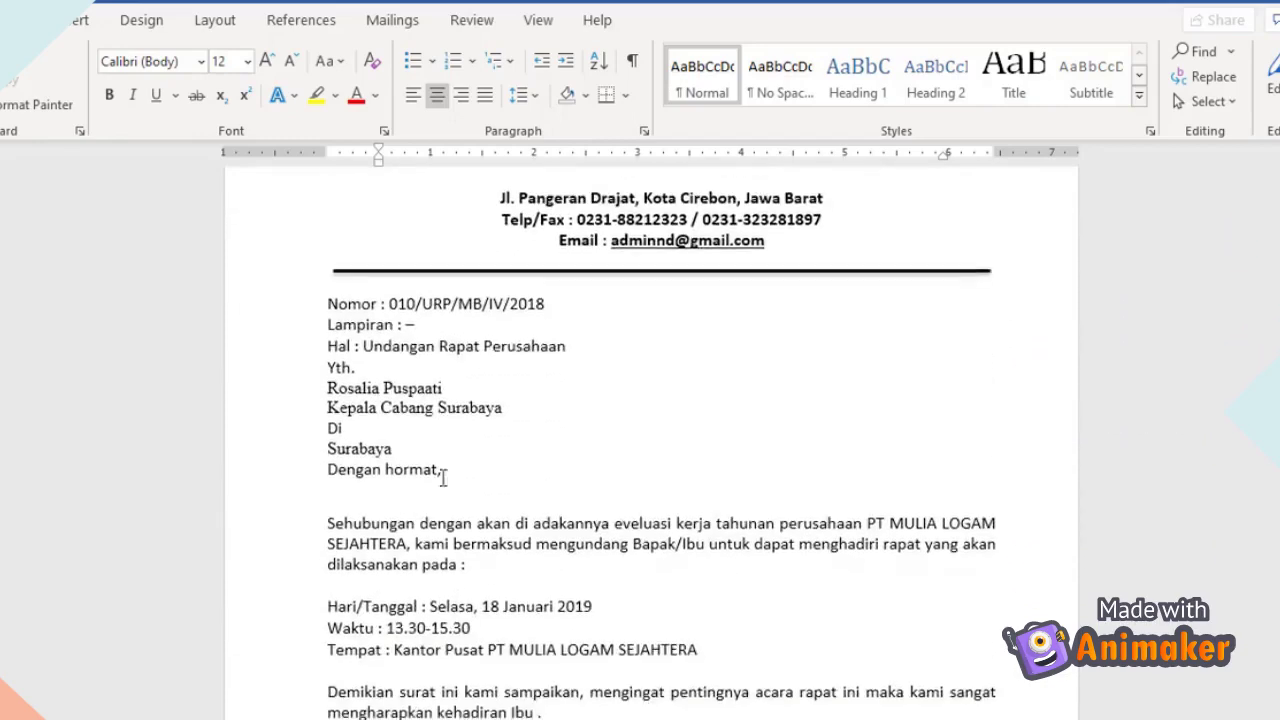
pyautogui.scroll(-10, 481, 434)
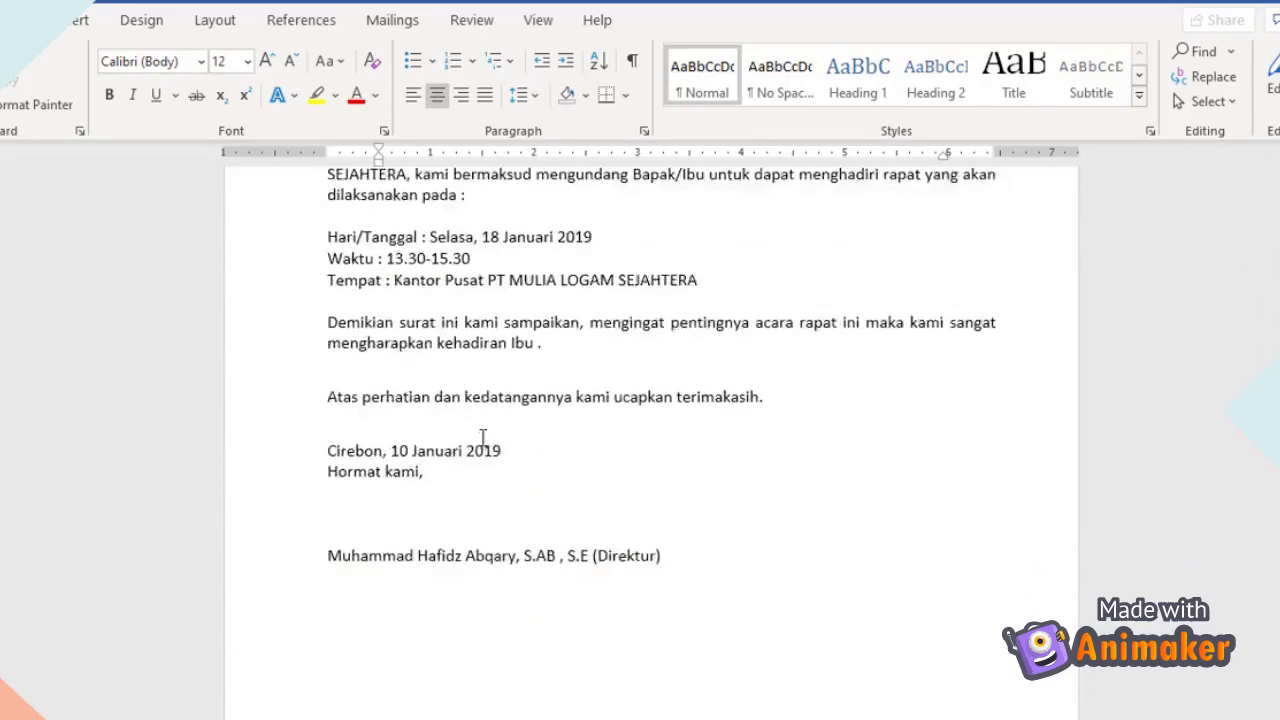
pyautogui.scroll(-4, 482, 437)
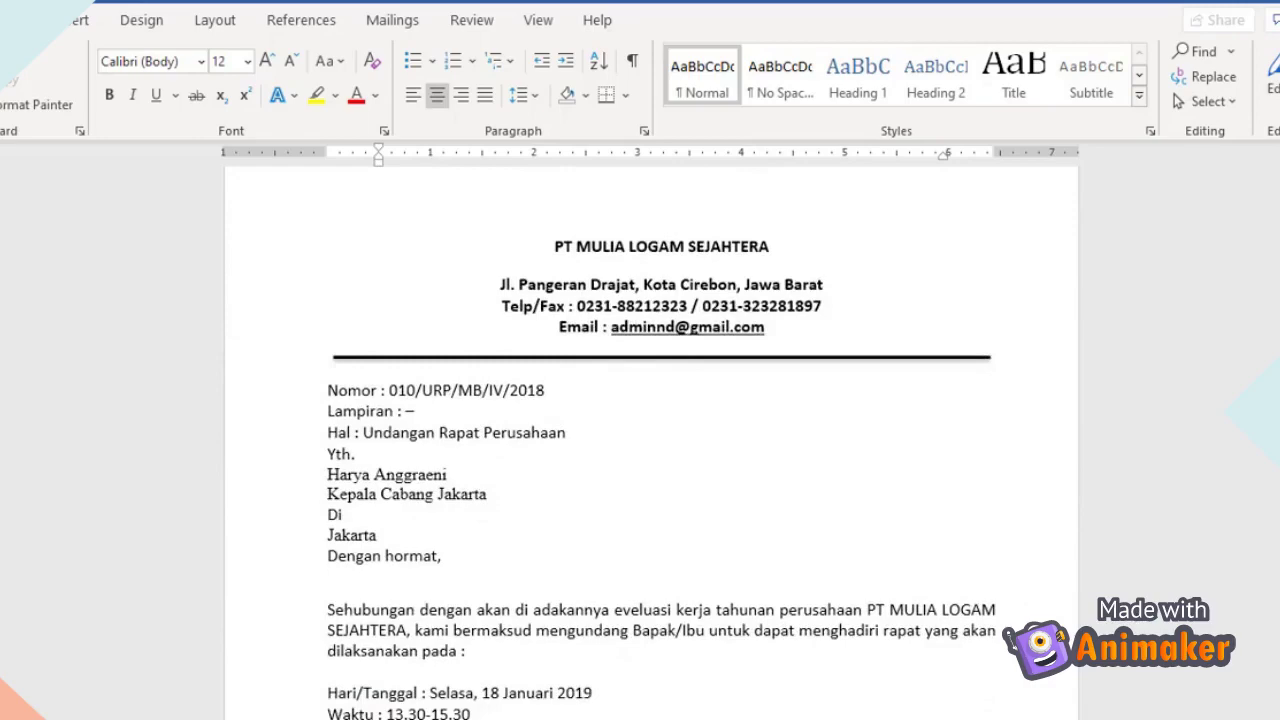
pyautogui.click(443, 676)
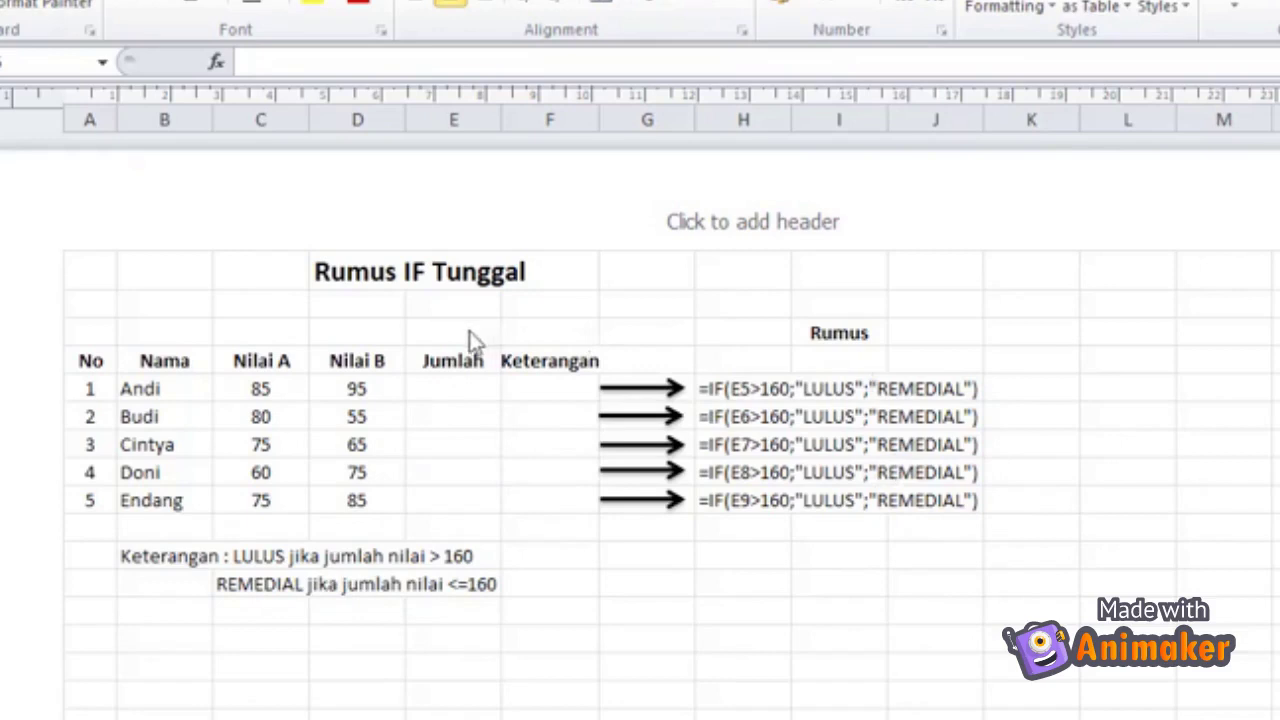
# In Excel's Rumus IF Tunggal table, enter =SUM(C5:D5) in E5 and fill it down the Jumlah column to E9
pyautogui.moveTo(443, 389); pyautogui.dragTo(550, 500)
pyautogui.click(443, 388)
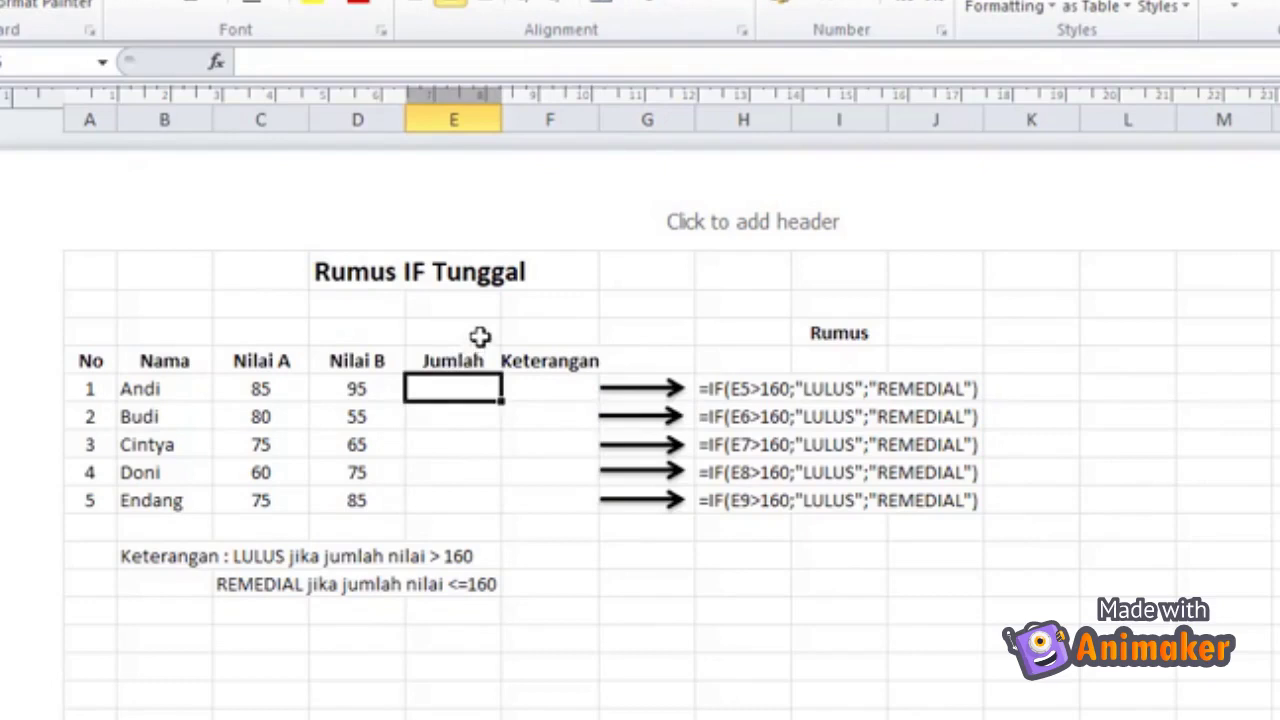
pyautogui.write('=')
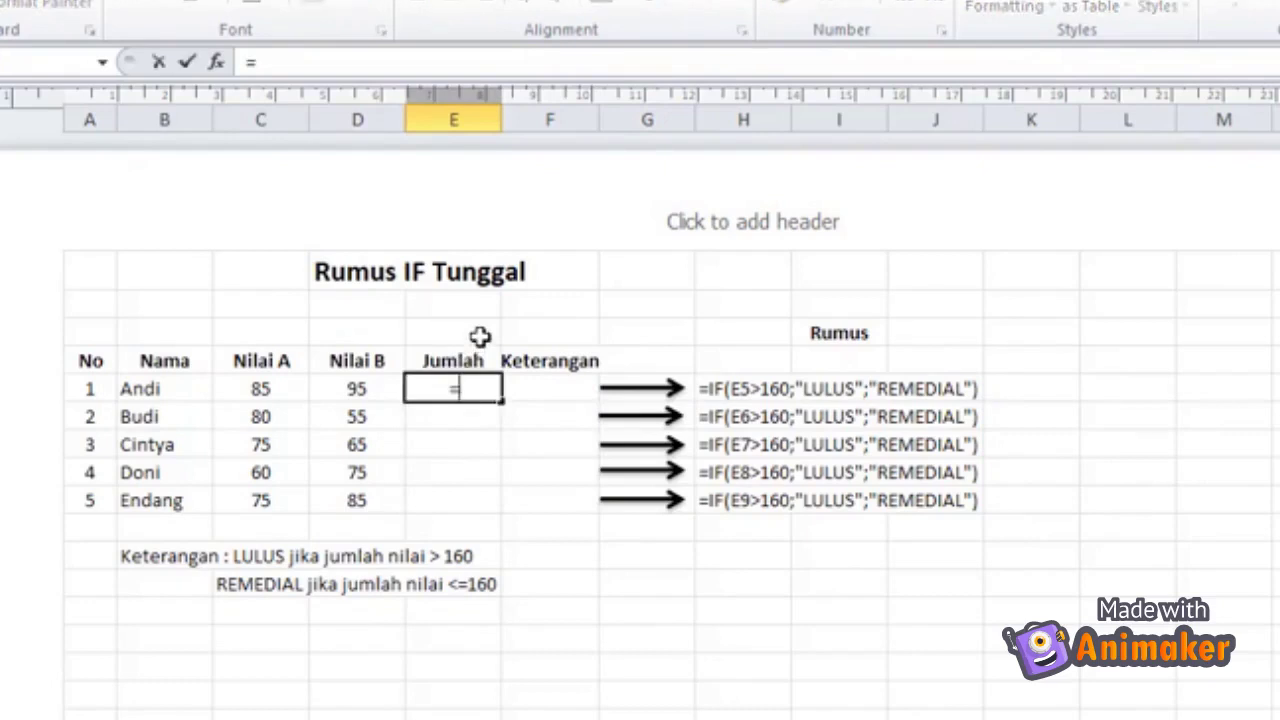
pyautogui.write('SUM')
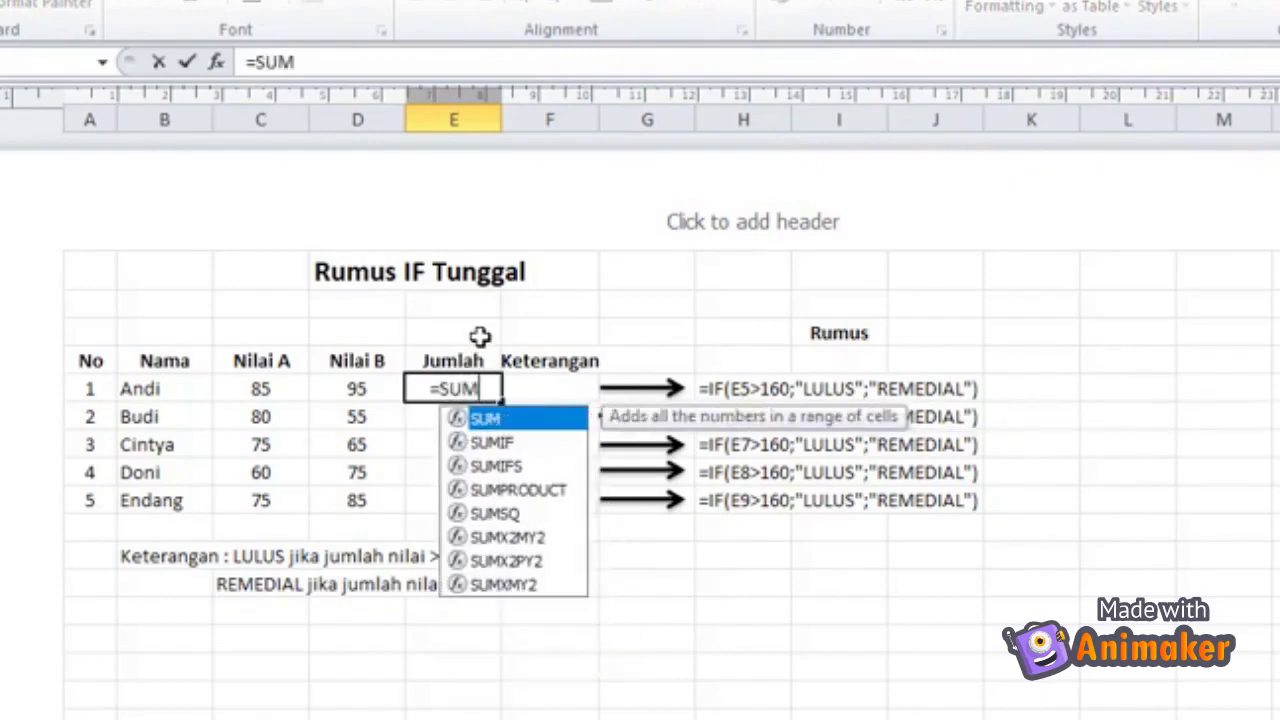
pyautogui.write('(')
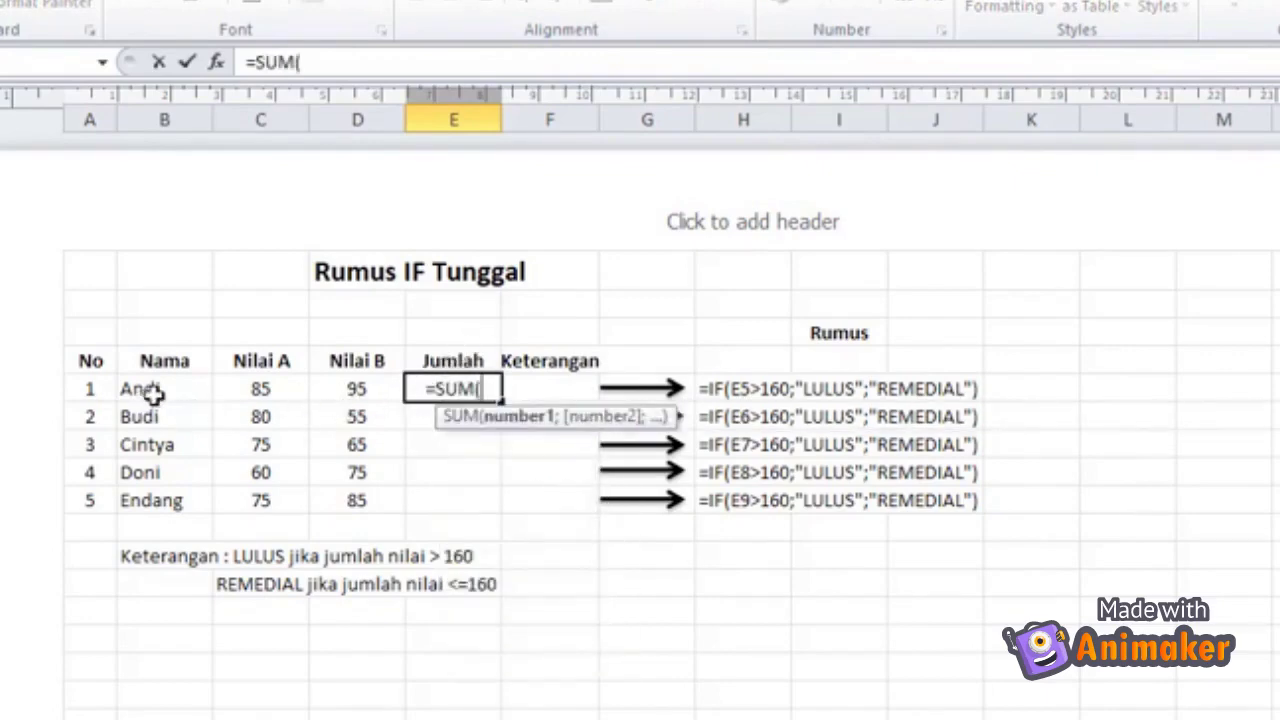
pyautogui.click(256, 390)
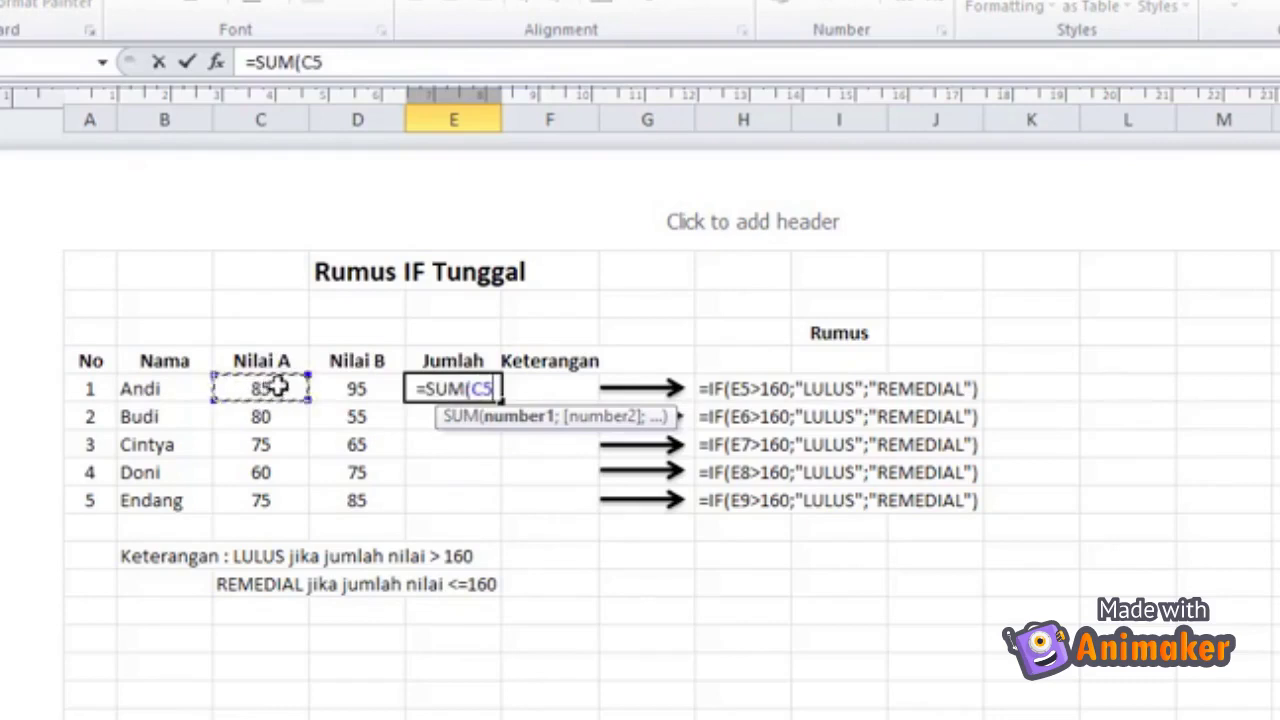
pyautogui.moveTo(277, 387); pyautogui.dragTo(343, 380)
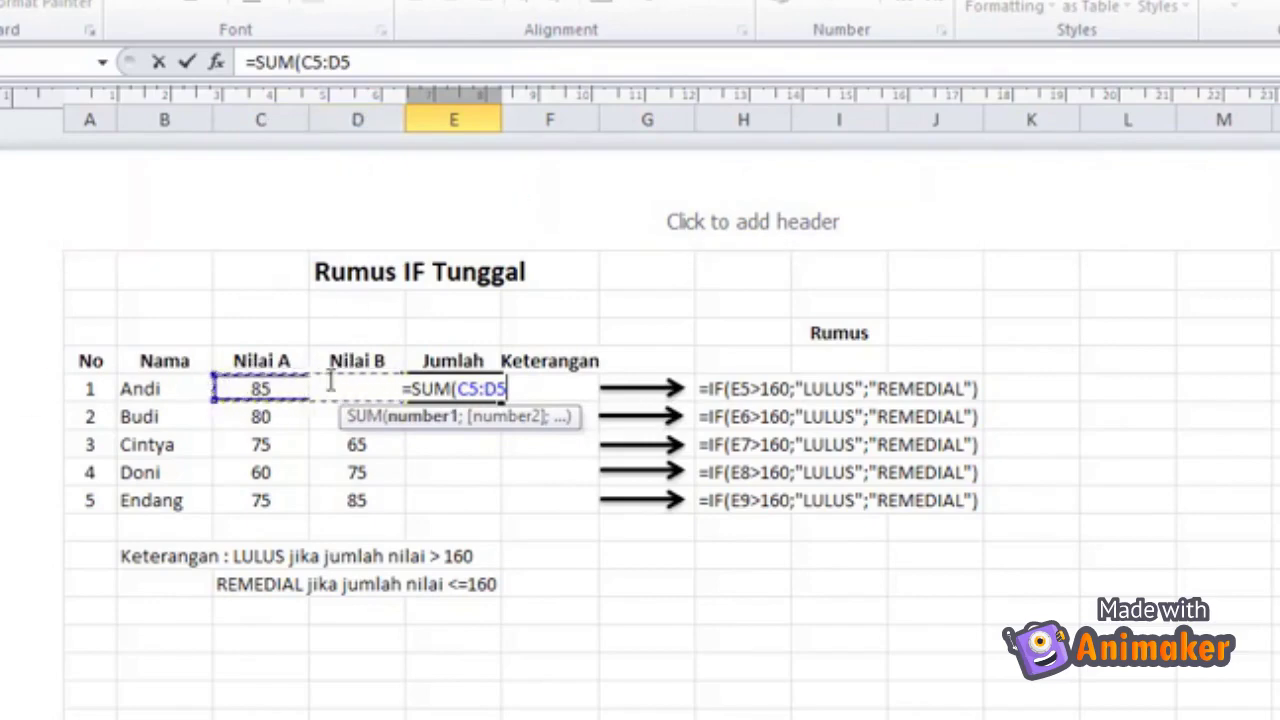
pyautogui.write(')')
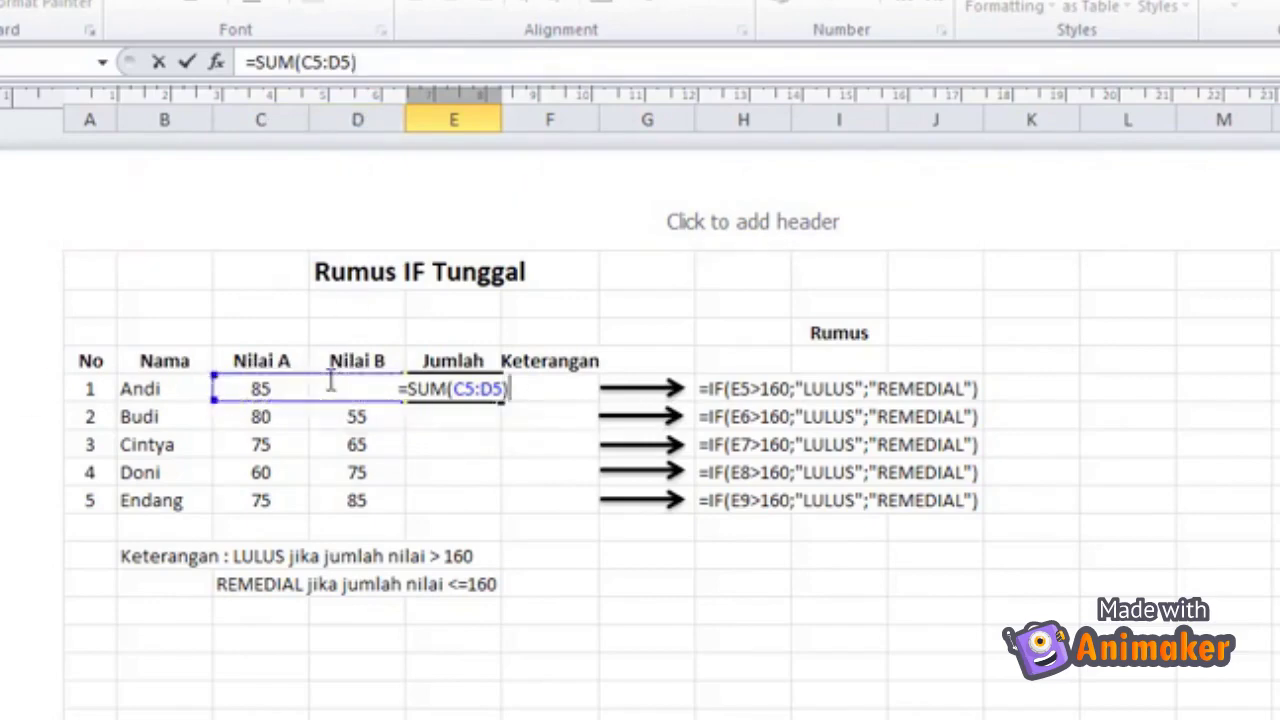
pyautogui.press('Return')
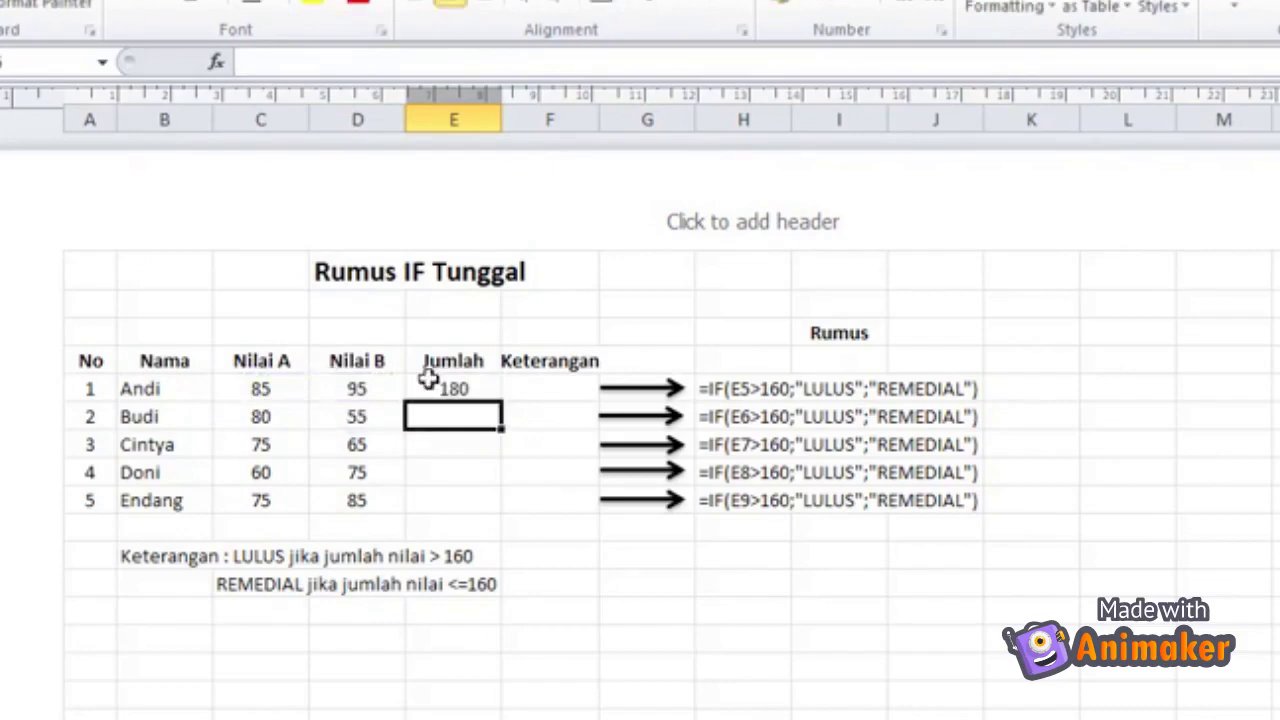
pyautogui.click(470, 392)
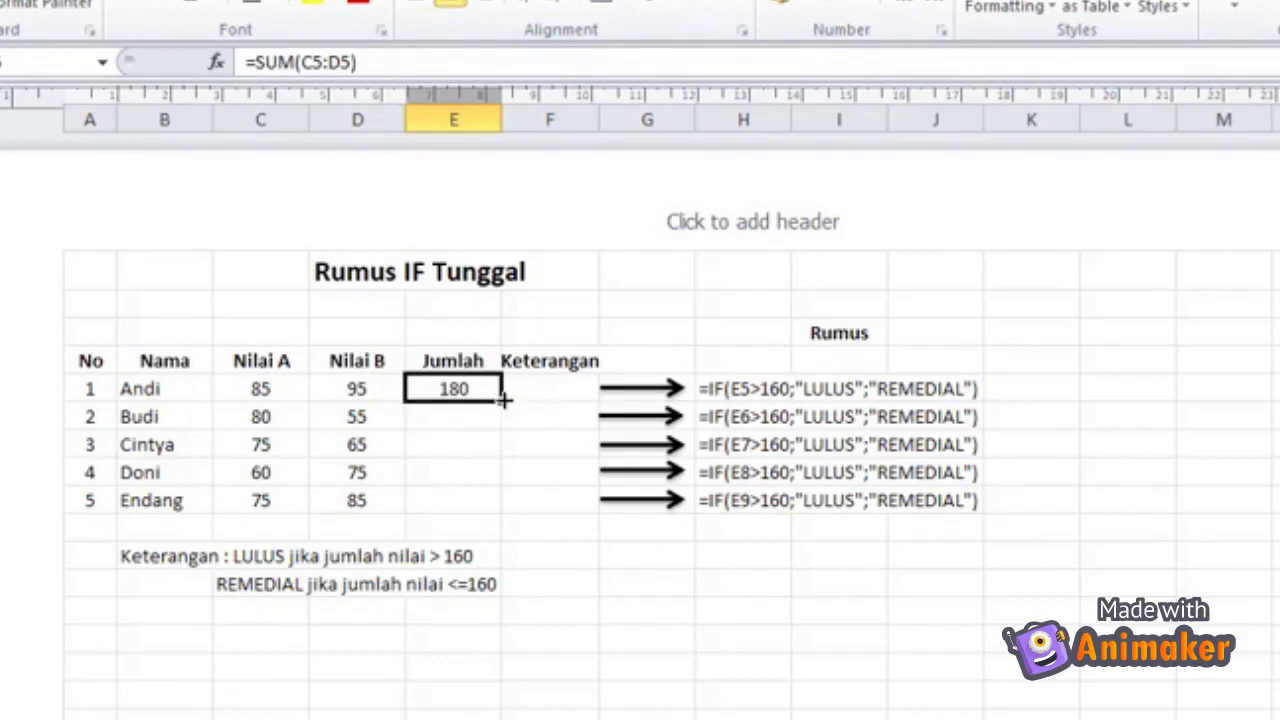
pyautogui.moveTo(504, 400); pyautogui.dragTo(500, 505)
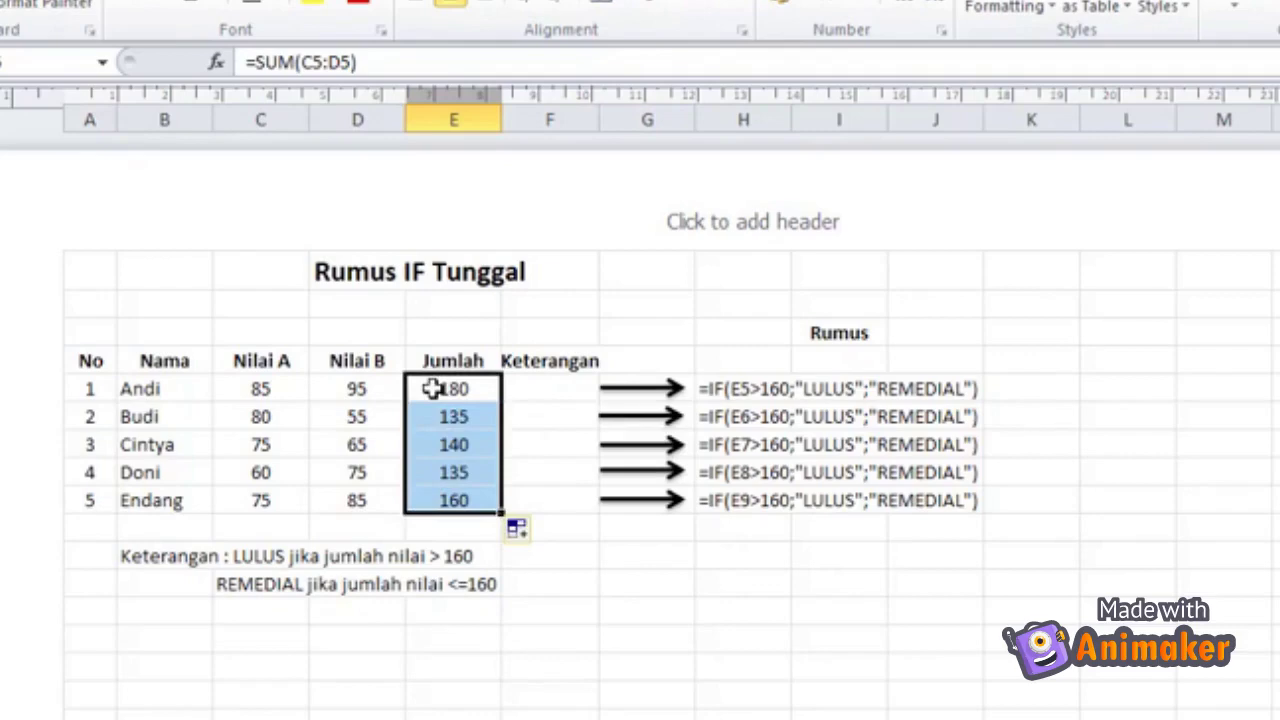
# Enter the formula =IF(E5>160;"LULUS";"REMEDIAL") in cell F5 of the Keterangan column
pyautogui.click(538, 386)
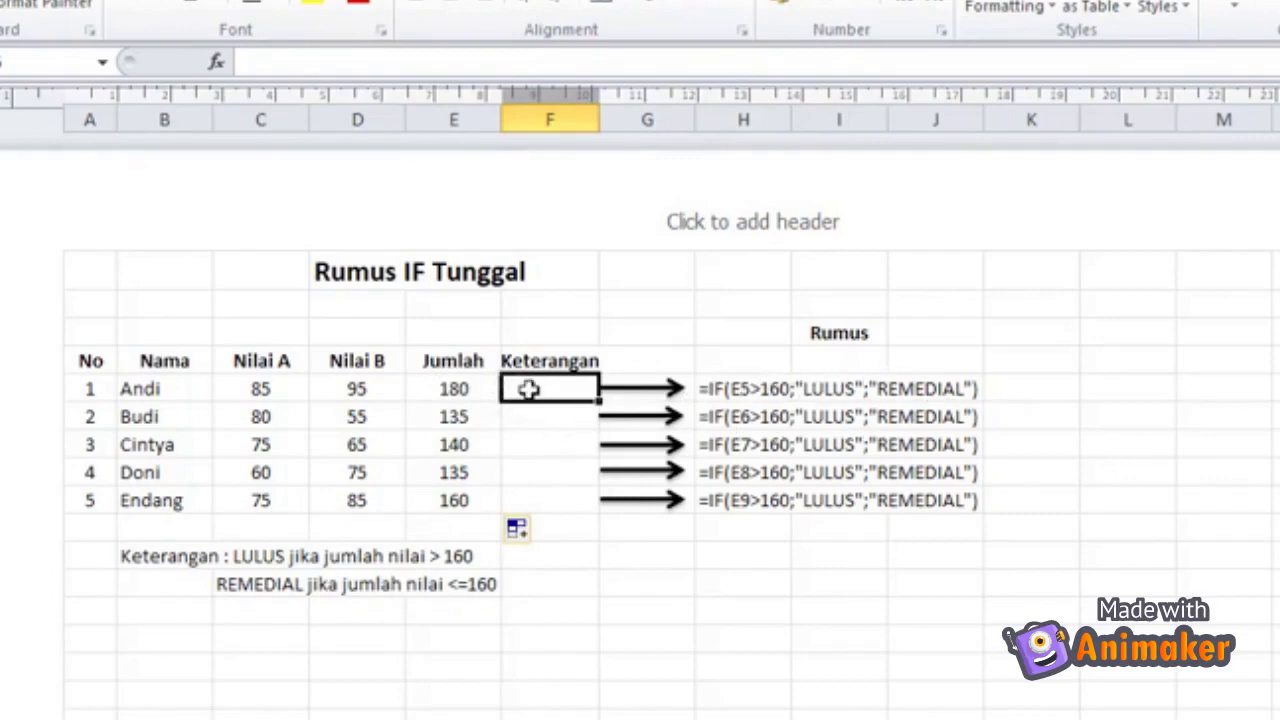
pyautogui.write('=')
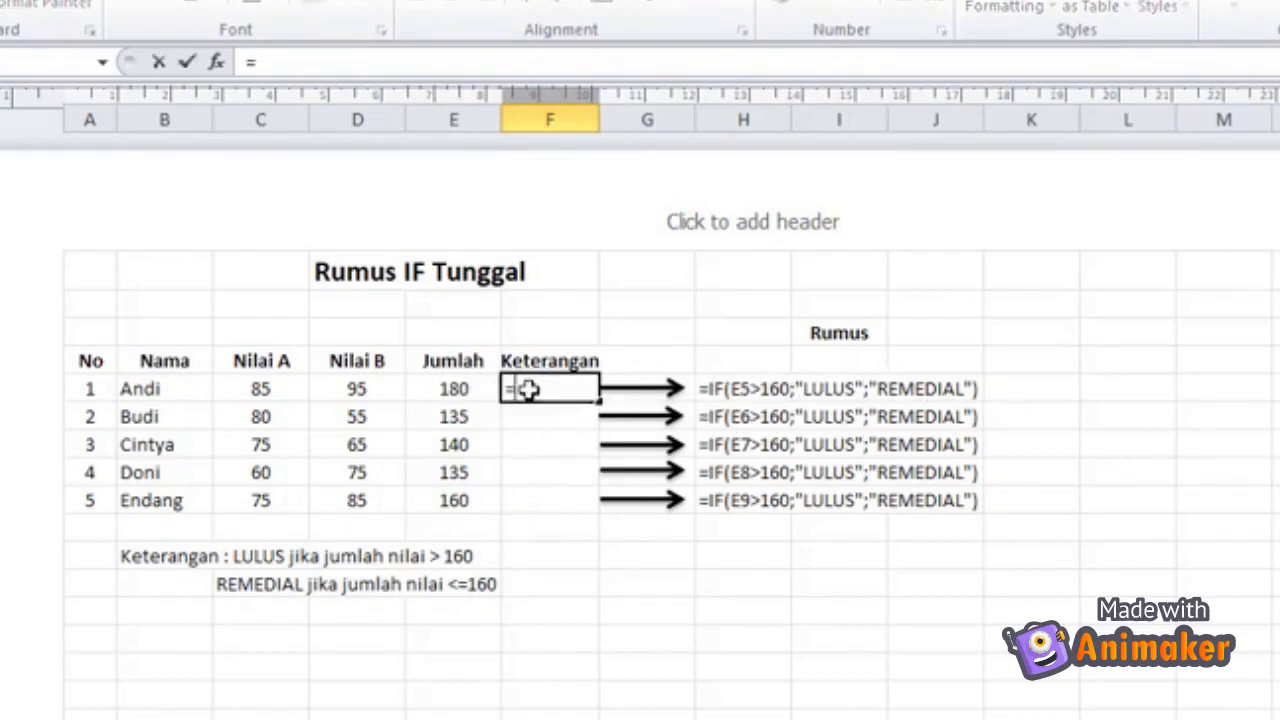
pyautogui.write('IF(')
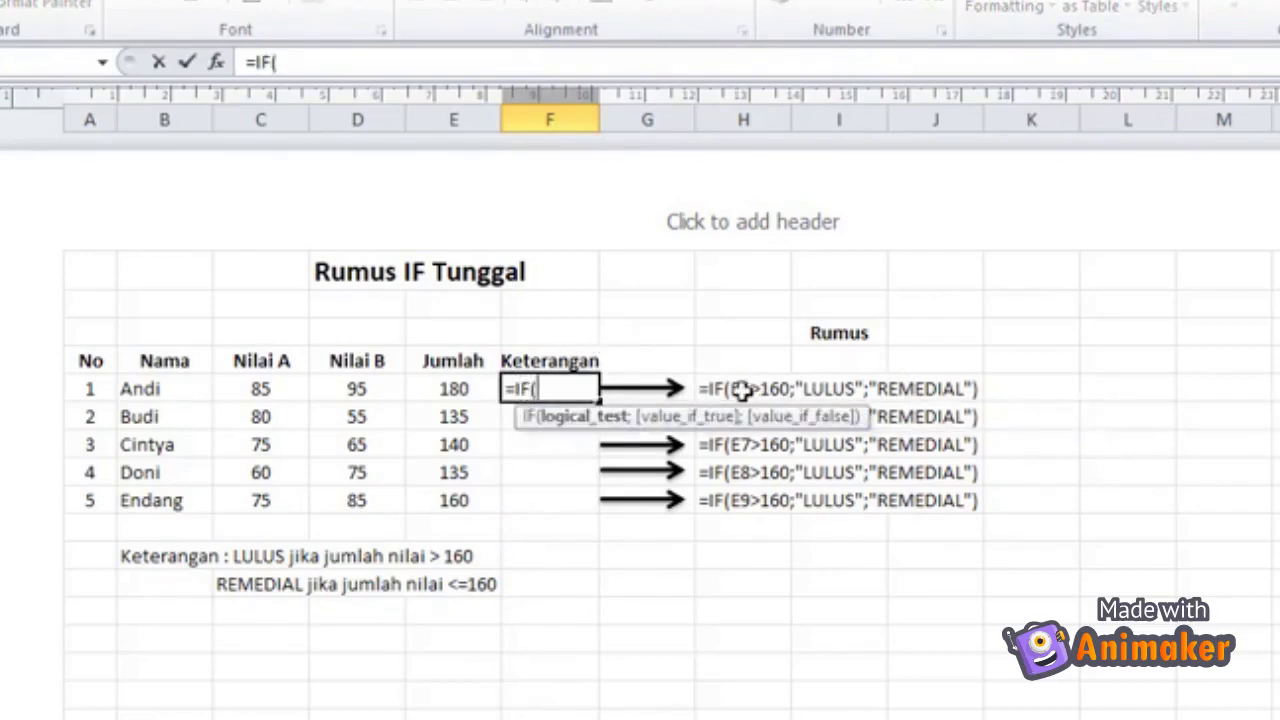
pyautogui.click(456, 388)
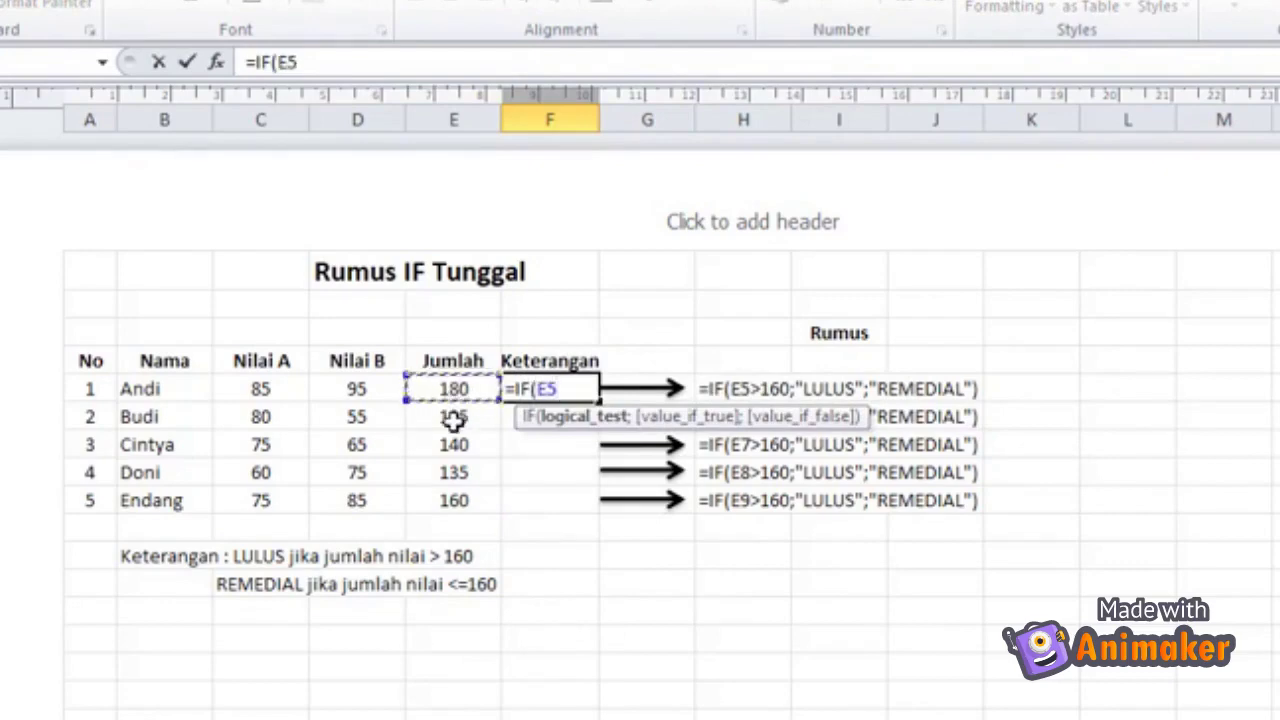
pyautogui.write('>')
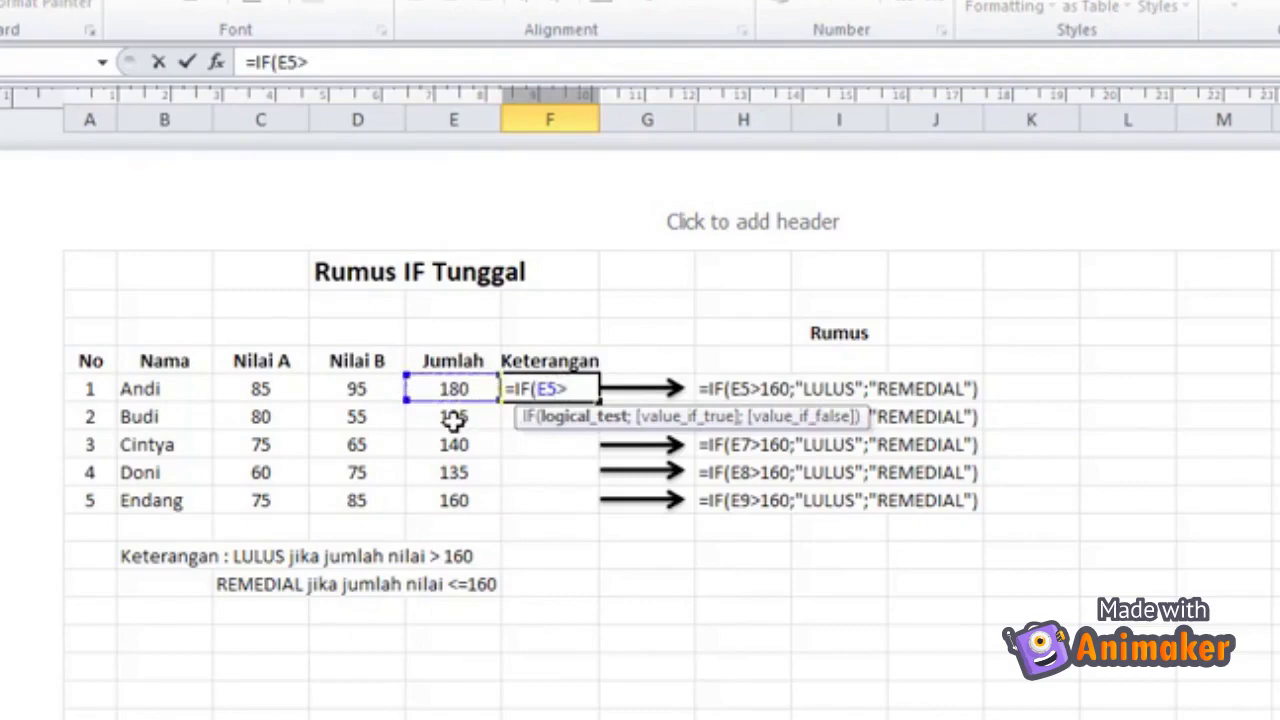
pyautogui.write('160')
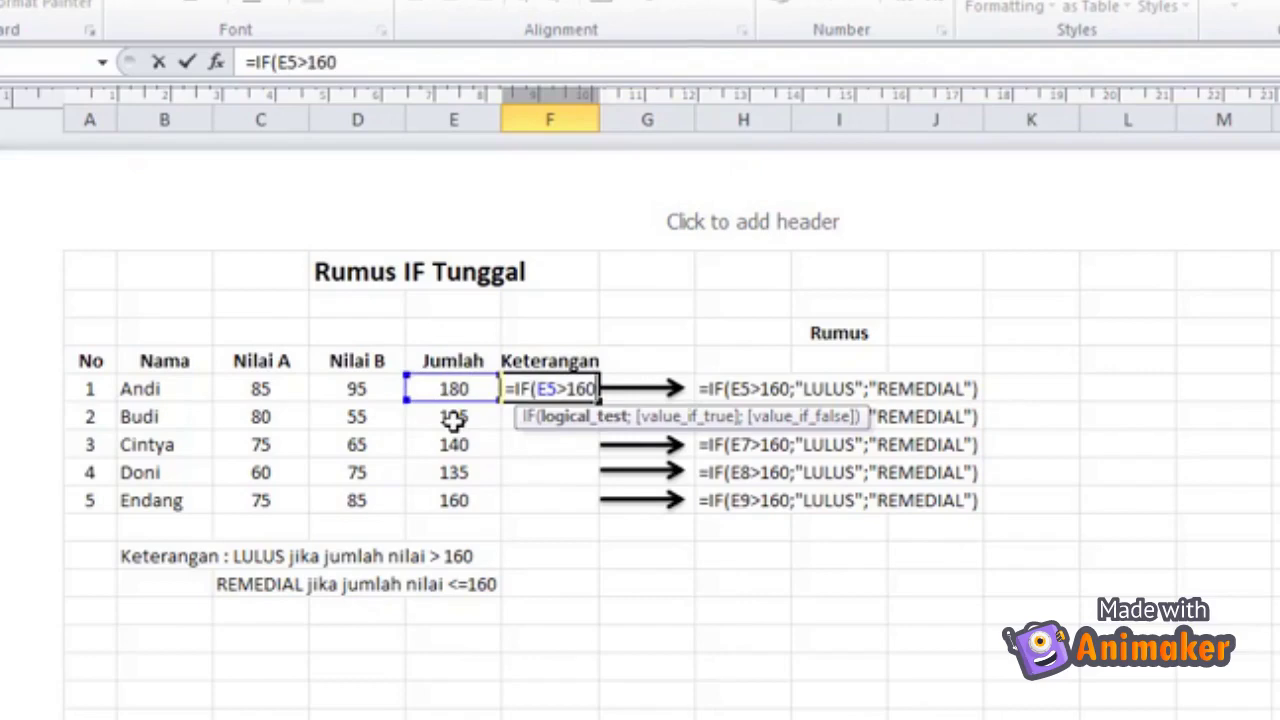
pyautogui.write(';')
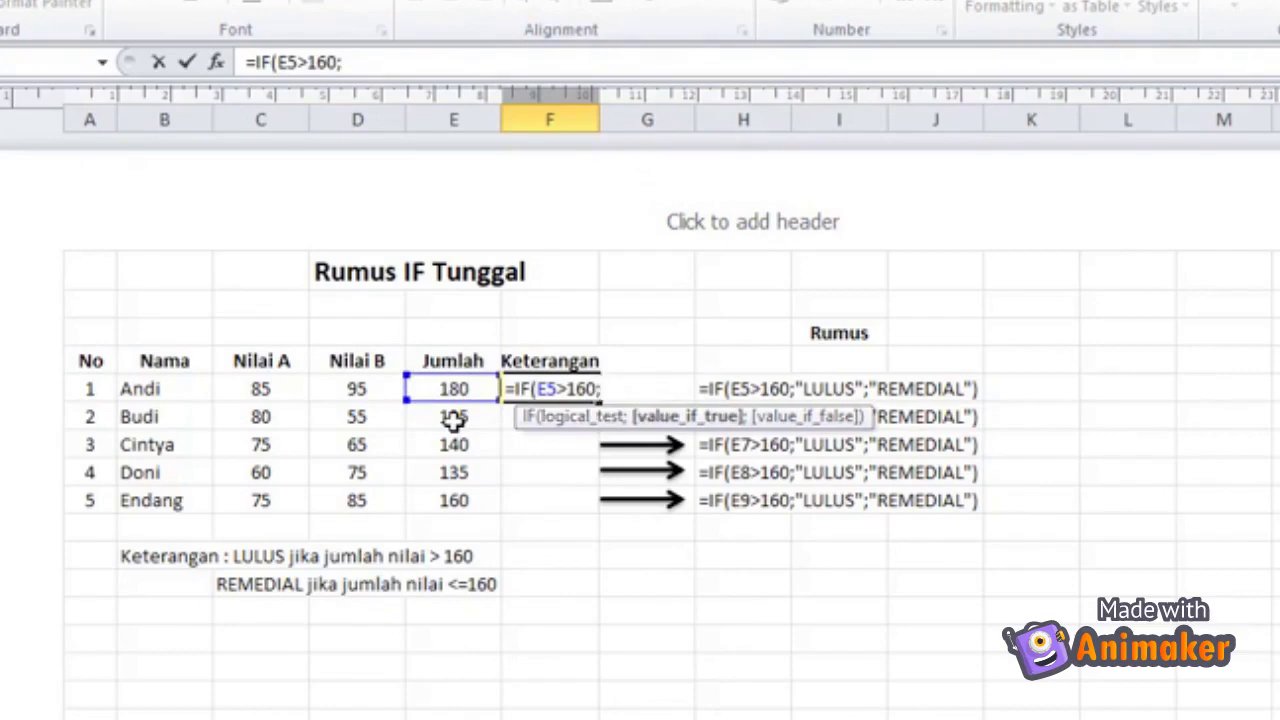
pyautogui.write('"LULUS')
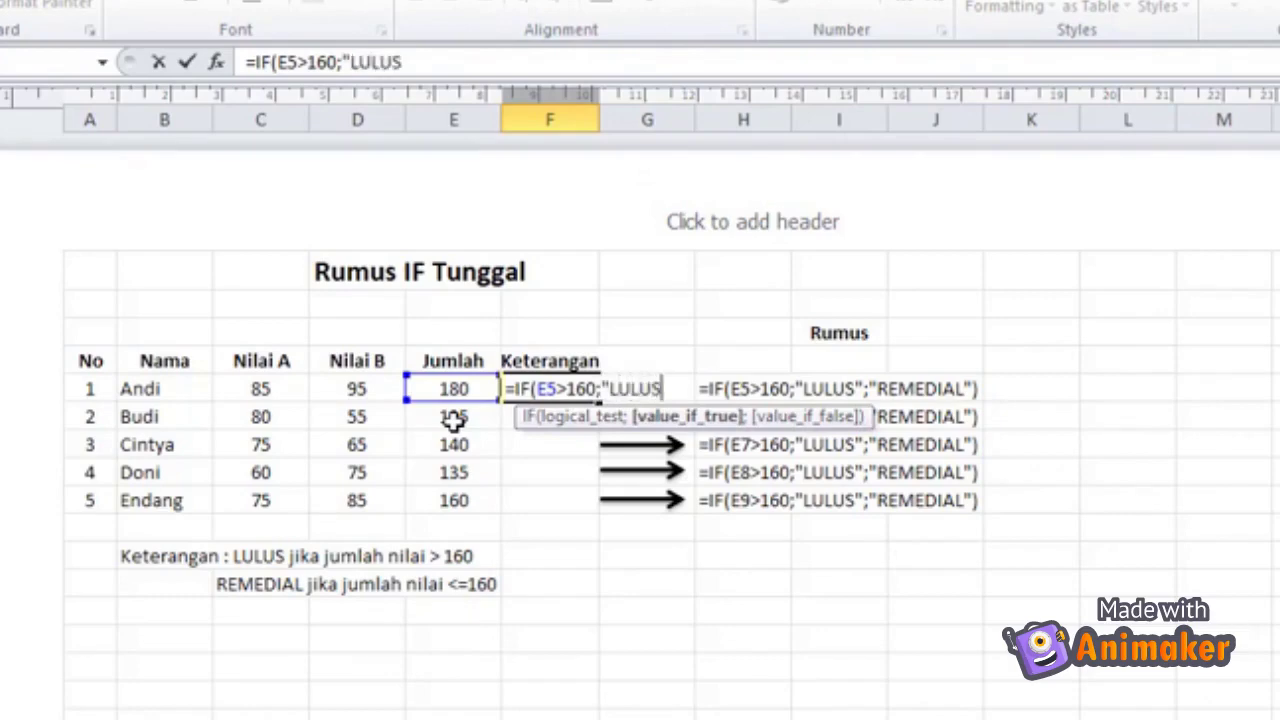
pyautogui.write('";')
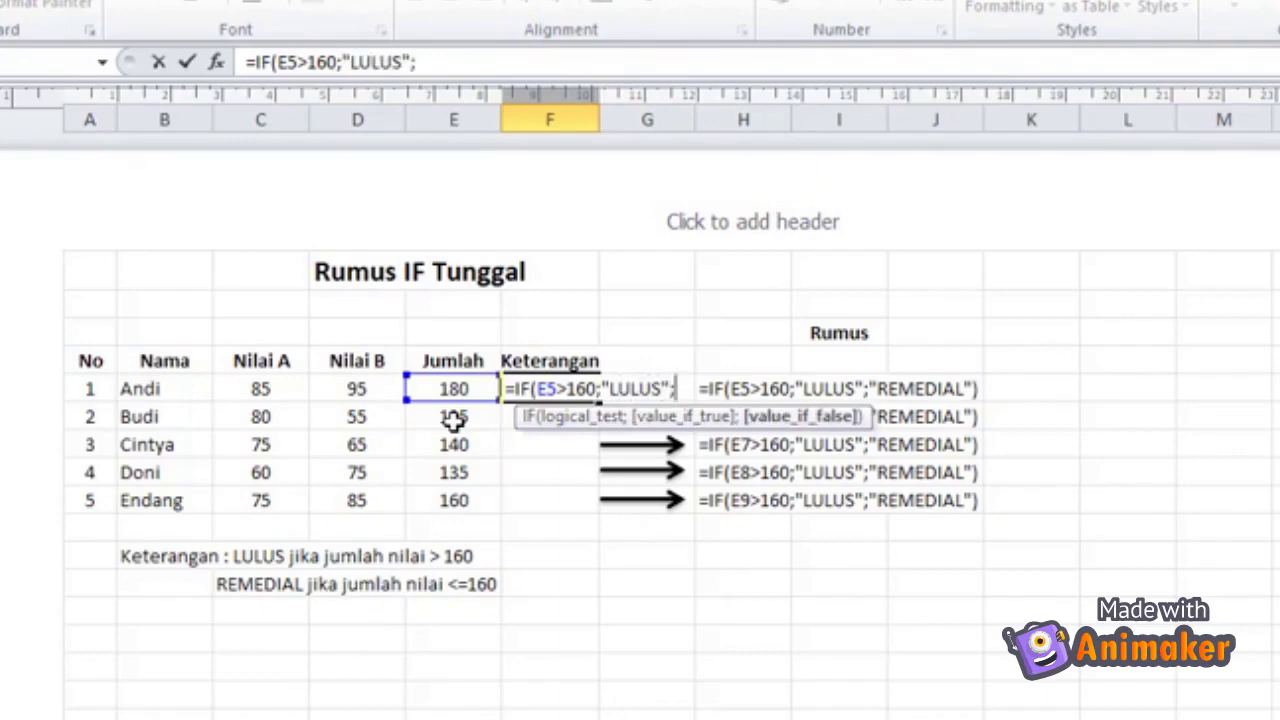
pyautogui.write('"')
pyautogui.write('R')
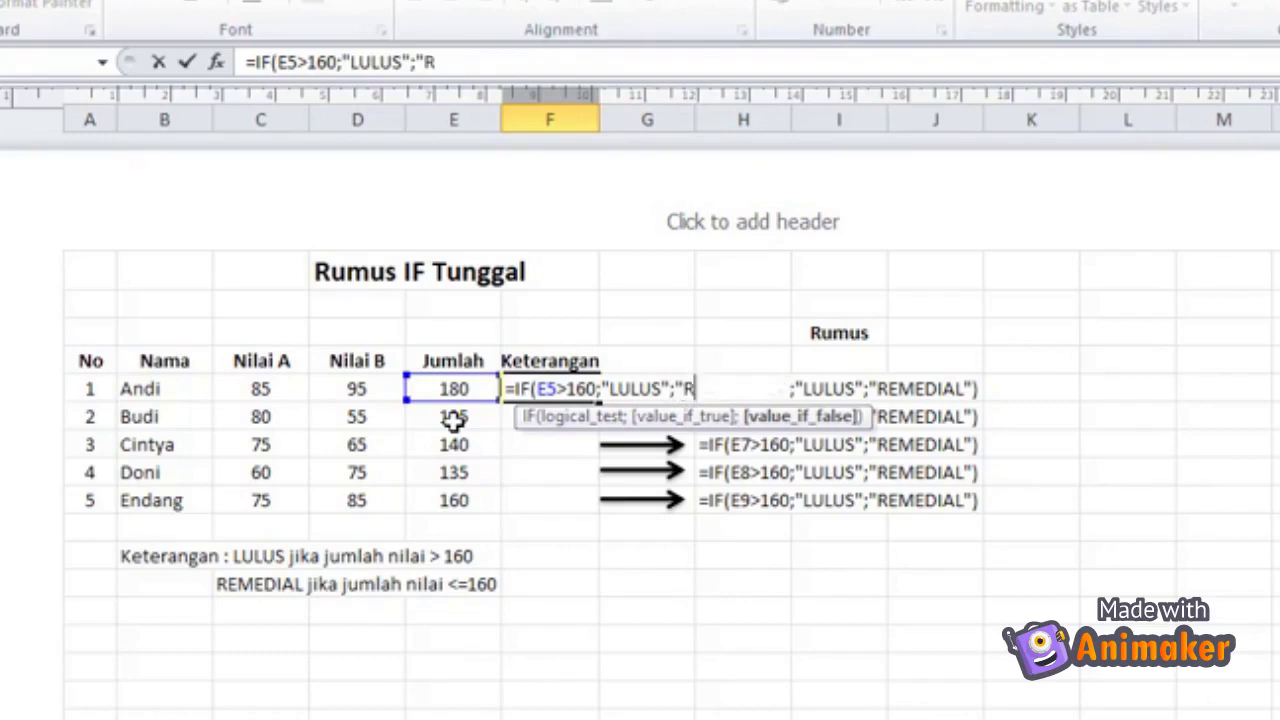
pyautogui.write('EMEDIAL"')
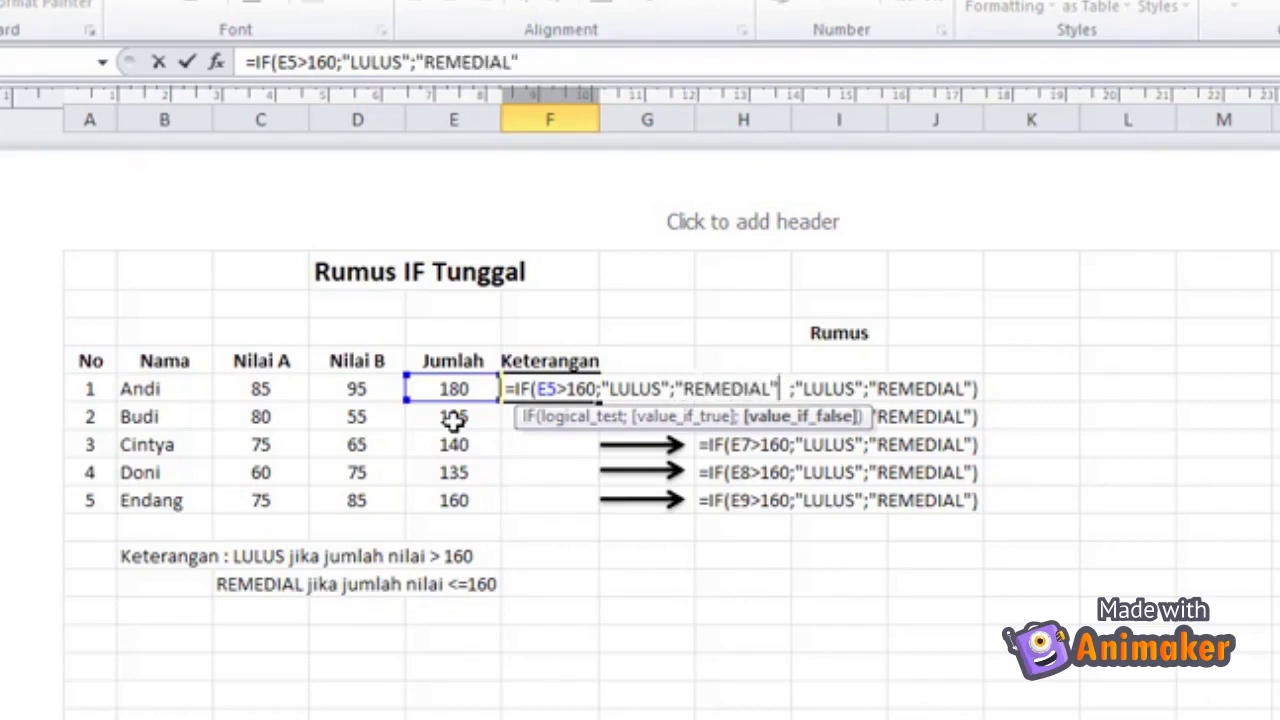
pyautogui.write(')')
pyautogui.press('Return')
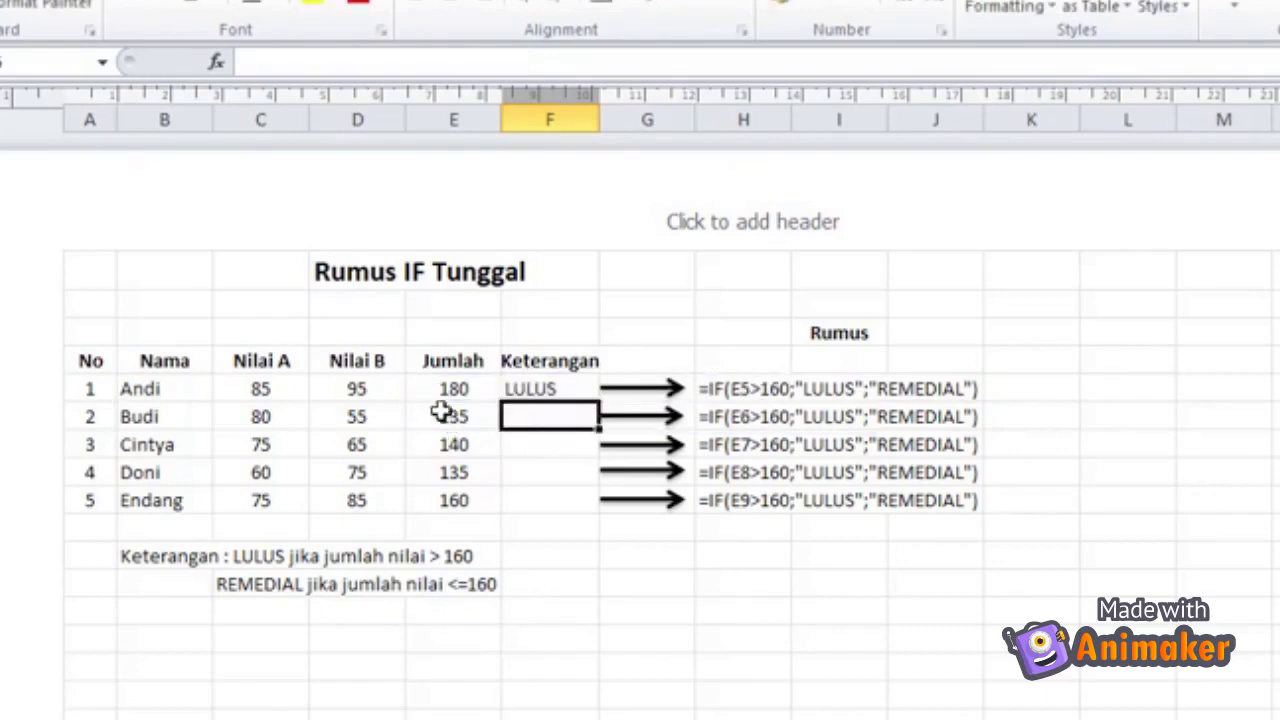
# Fill the IF formula from F5 down to F9 and check the Keterangan results against the Jumlah totals
pyautogui.click(545, 390)
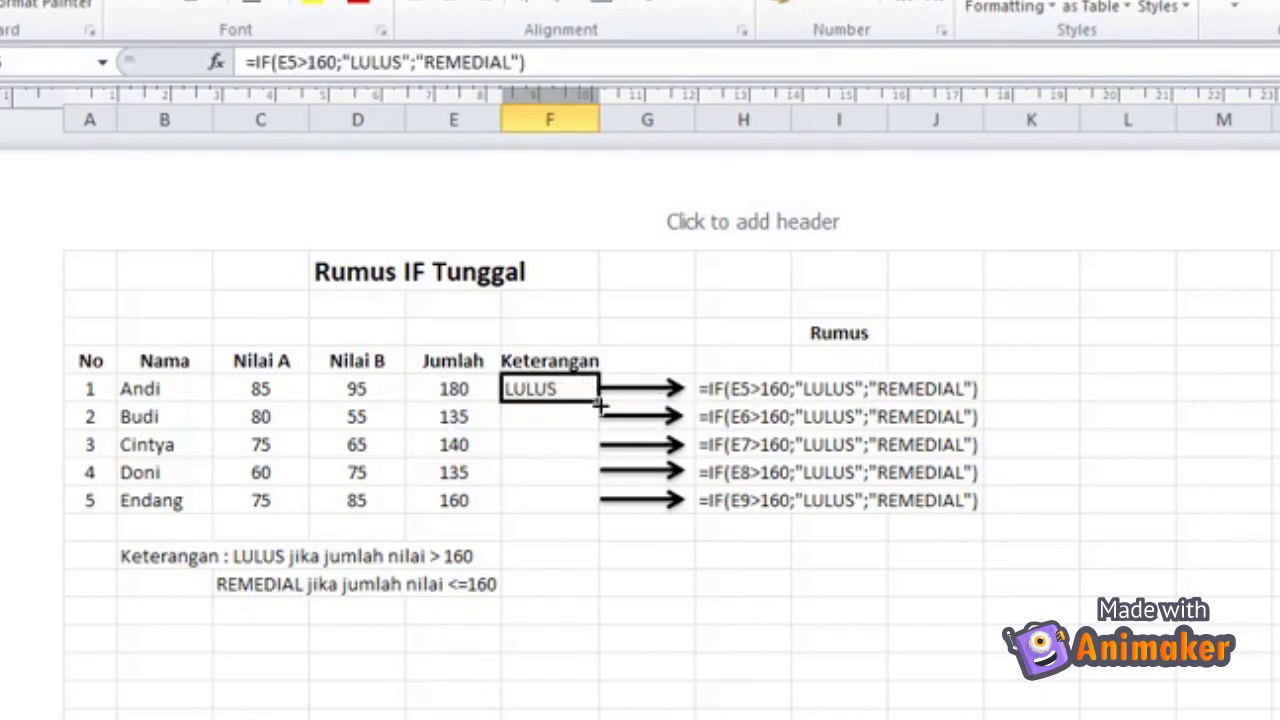
pyautogui.moveTo(600, 404); pyautogui.dragTo(598, 505)
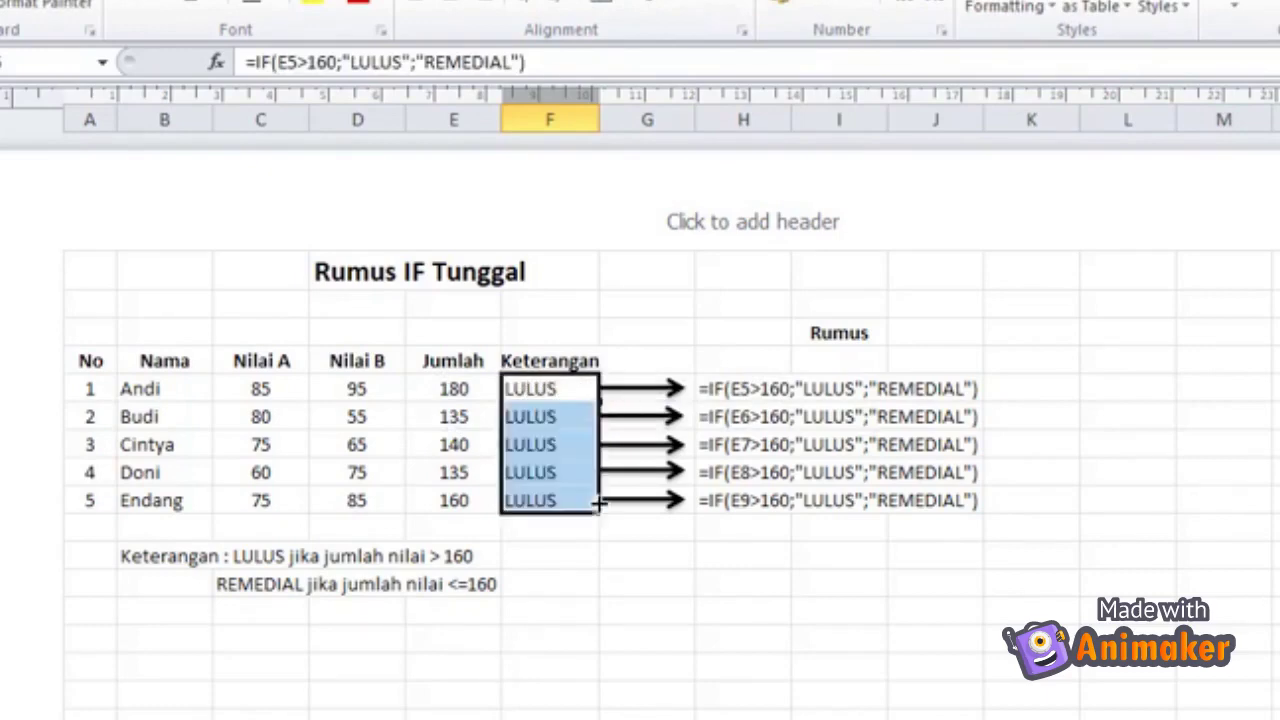
pyautogui.click(465, 440)
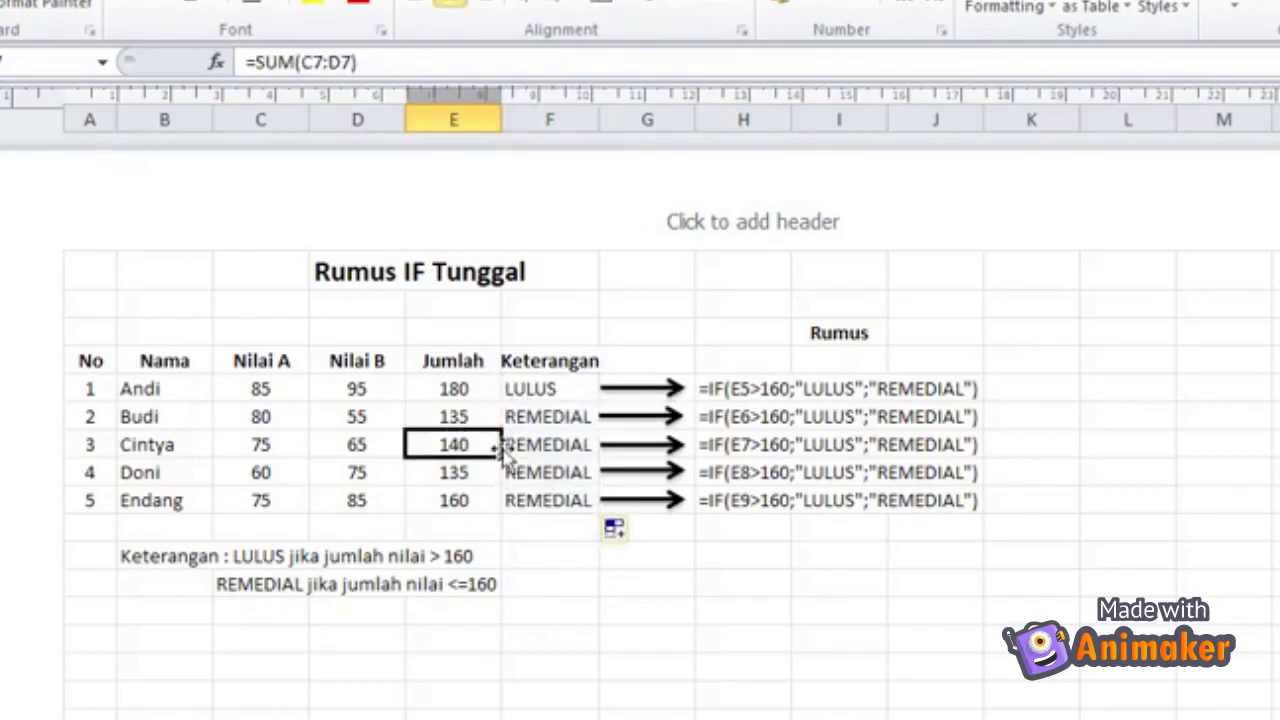
pyautogui.click(460, 388)
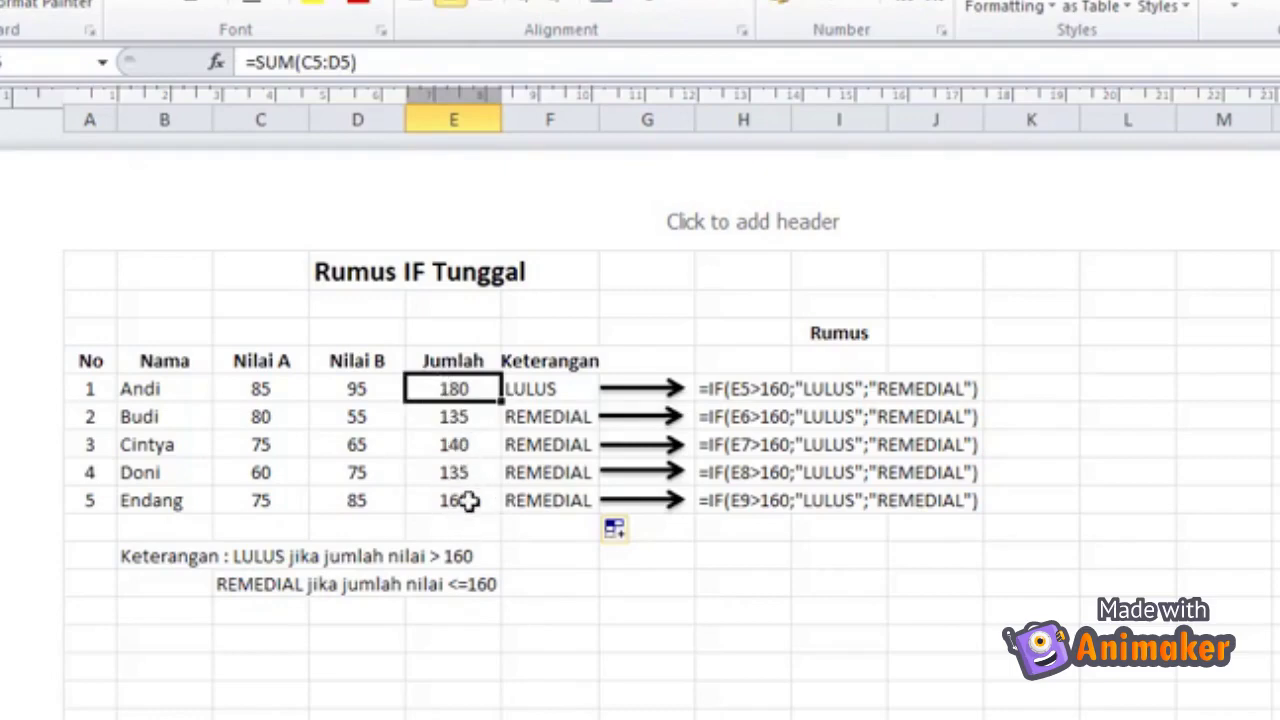
# In the Rumus IF Ganda table, start the Keterangan formula in G5 with the outer condition =IF(F5>70;
pyautogui.click(724, 364)
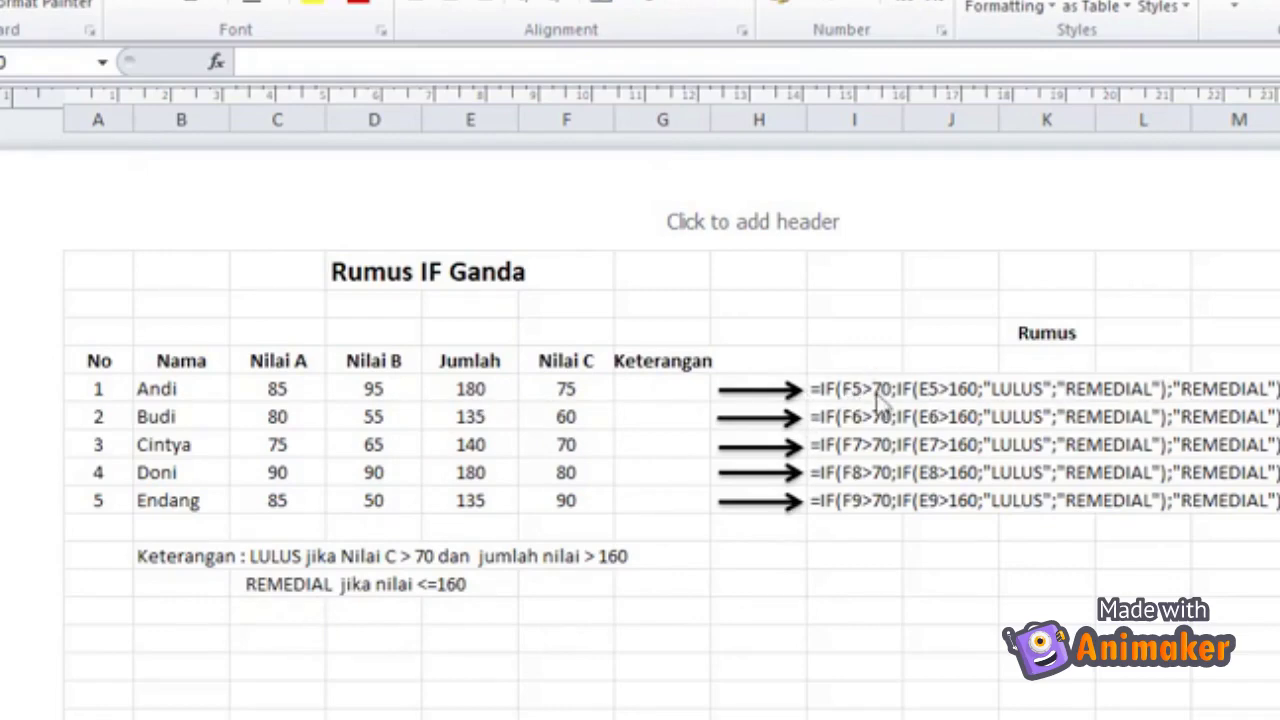
pyautogui.click(664, 388)
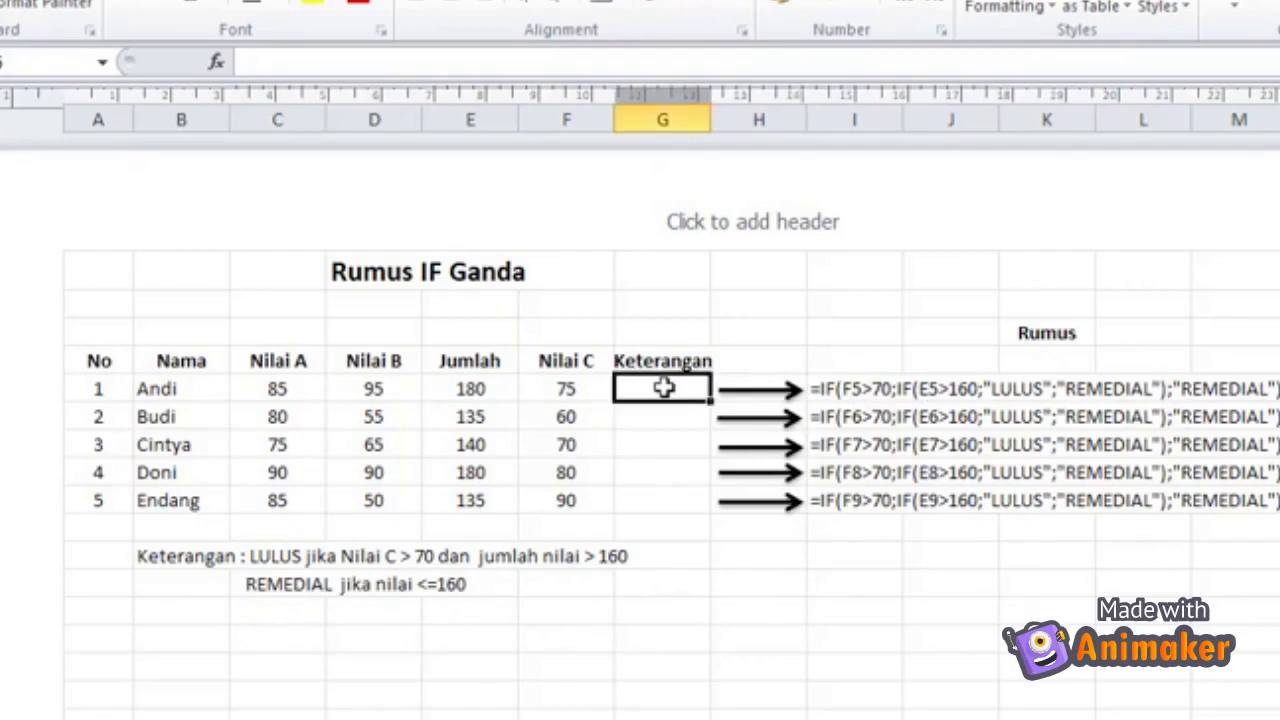
pyautogui.write('=IF(')
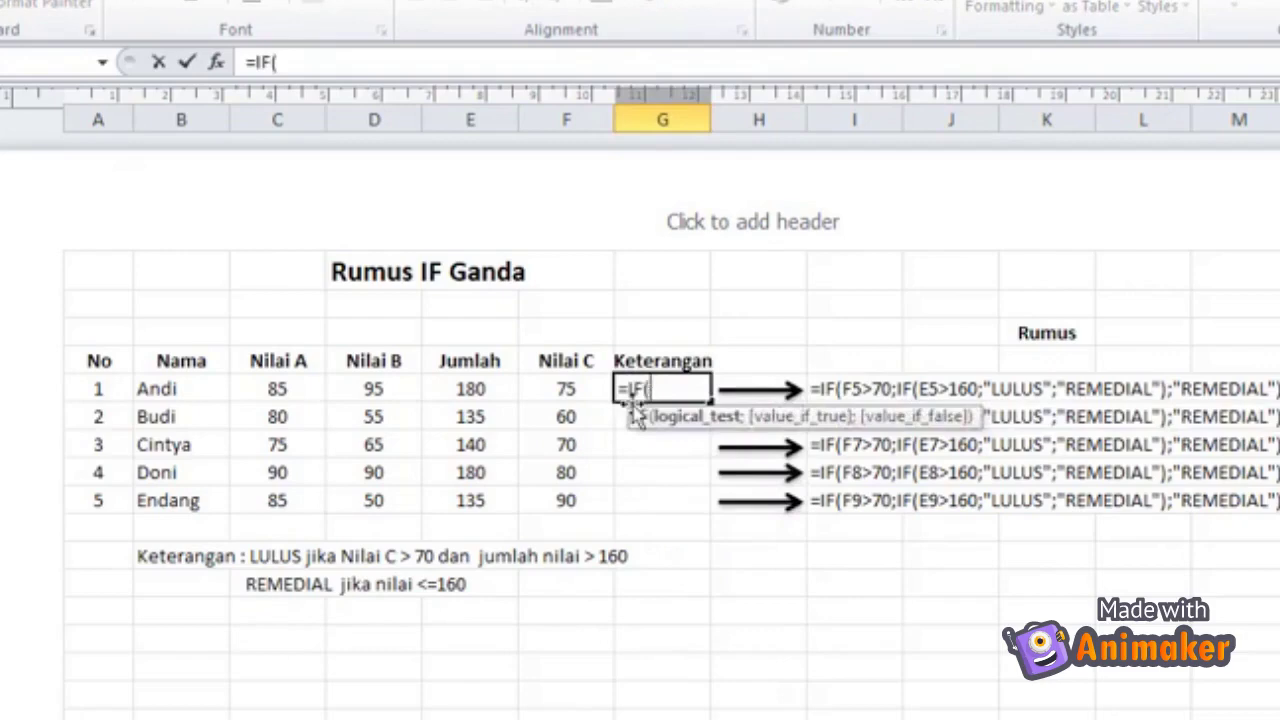
pyautogui.click(567, 390)
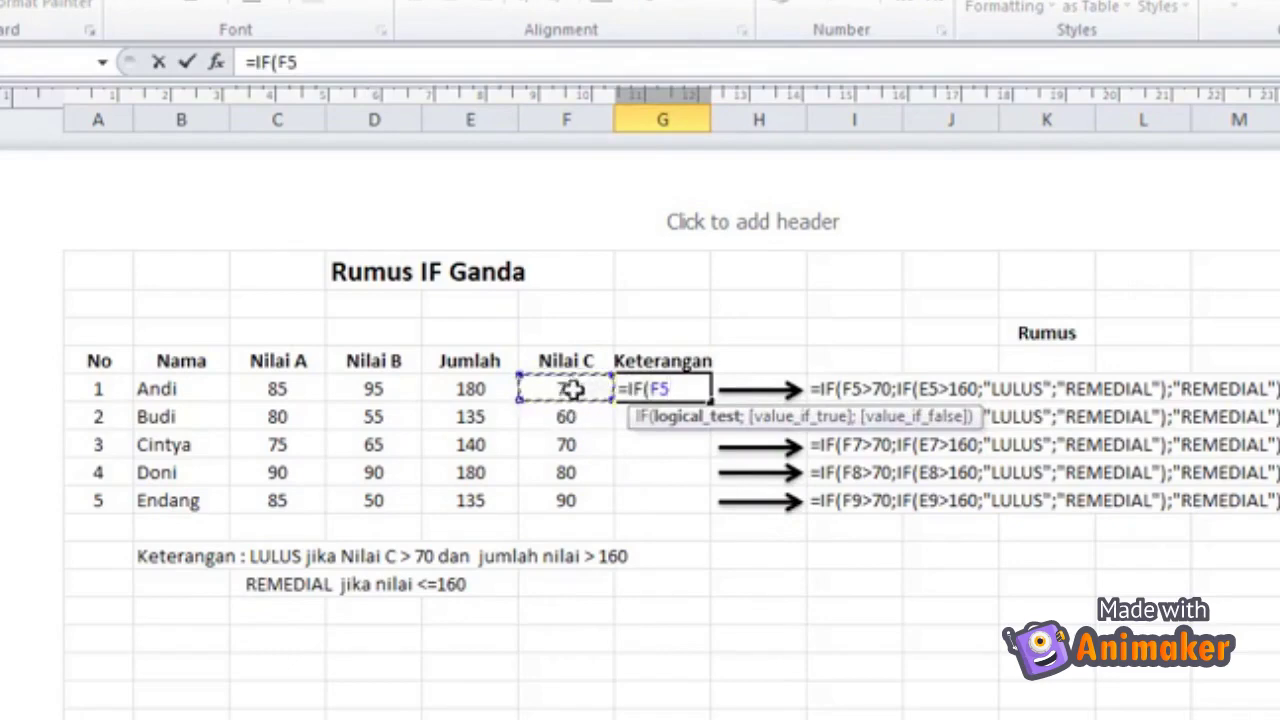
pyautogui.write('>')
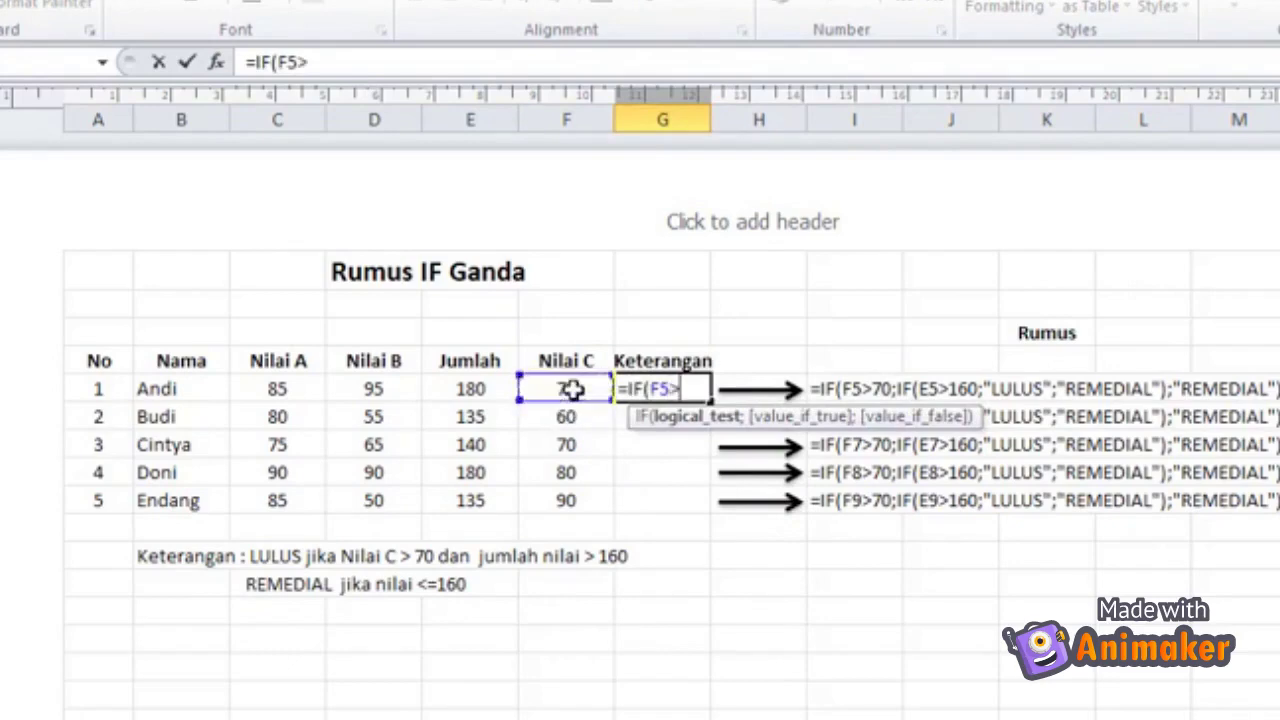
pyautogui.write('70;')
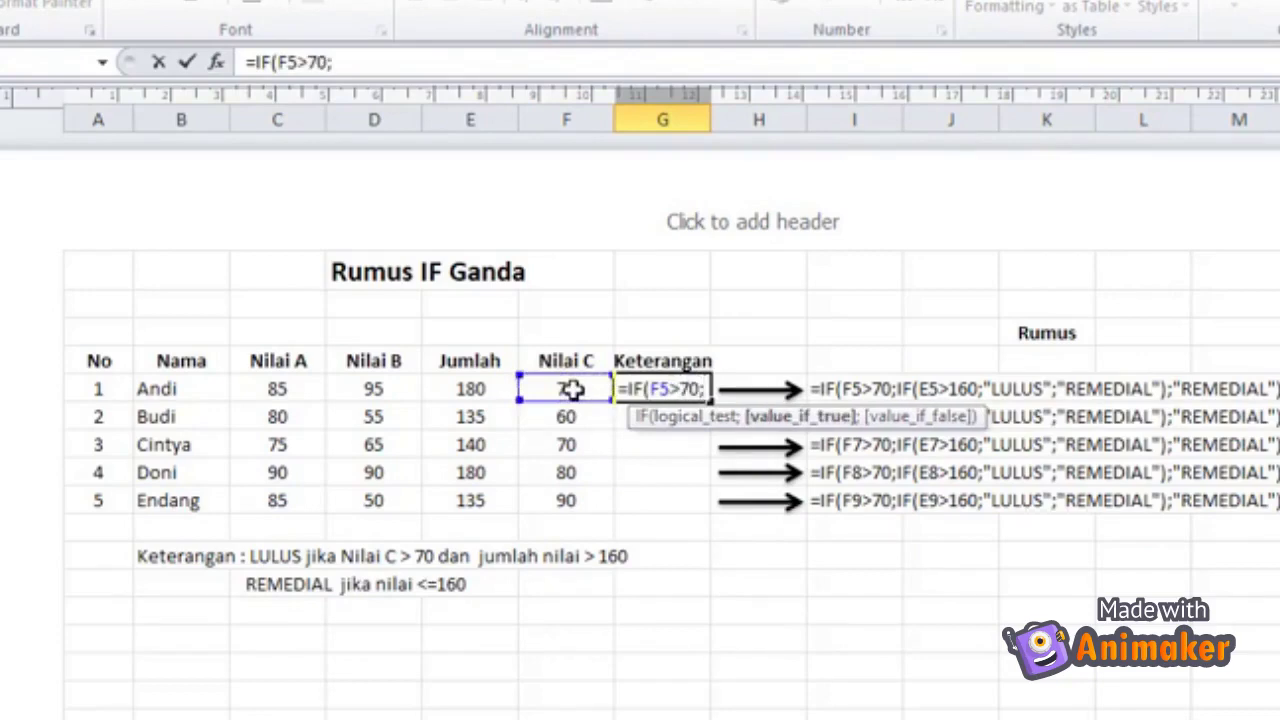
# Complete the G5 formula with the nested test IF(E5>160;"LULUS";"REMEDIAL") and the outer false value "REMEDIAL"
pyautogui.write('IF')
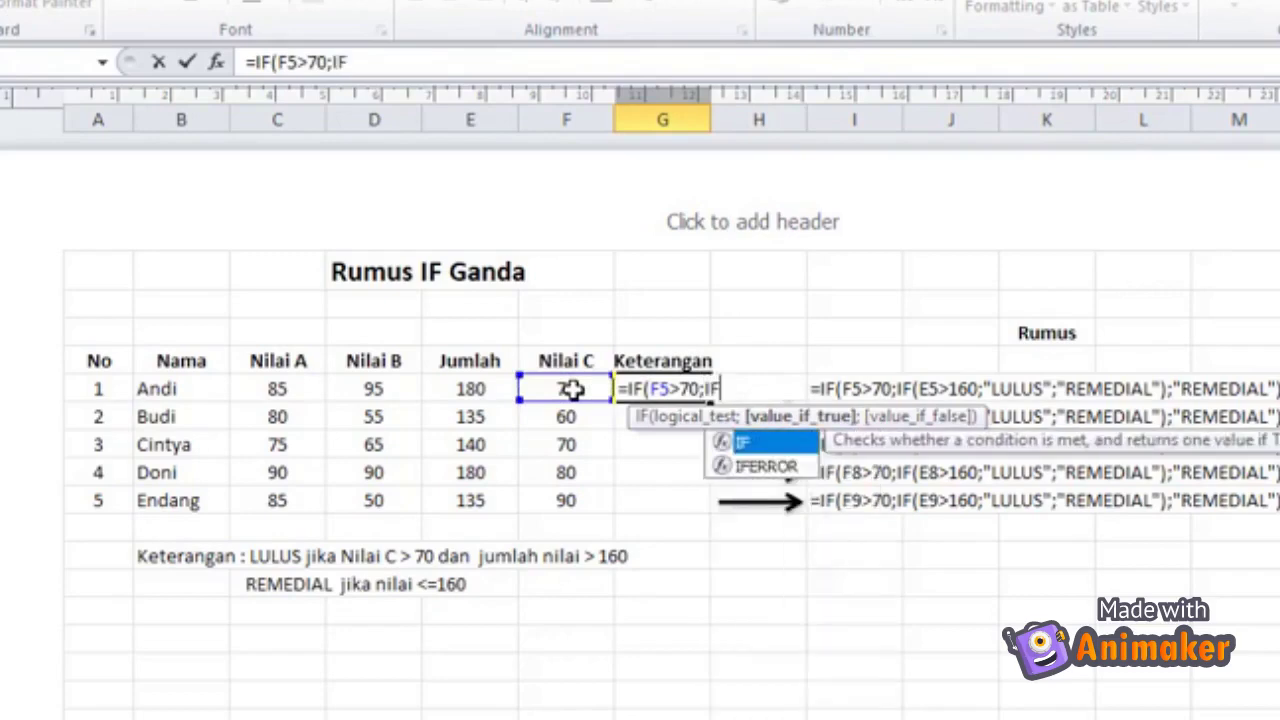
pyautogui.write('(')
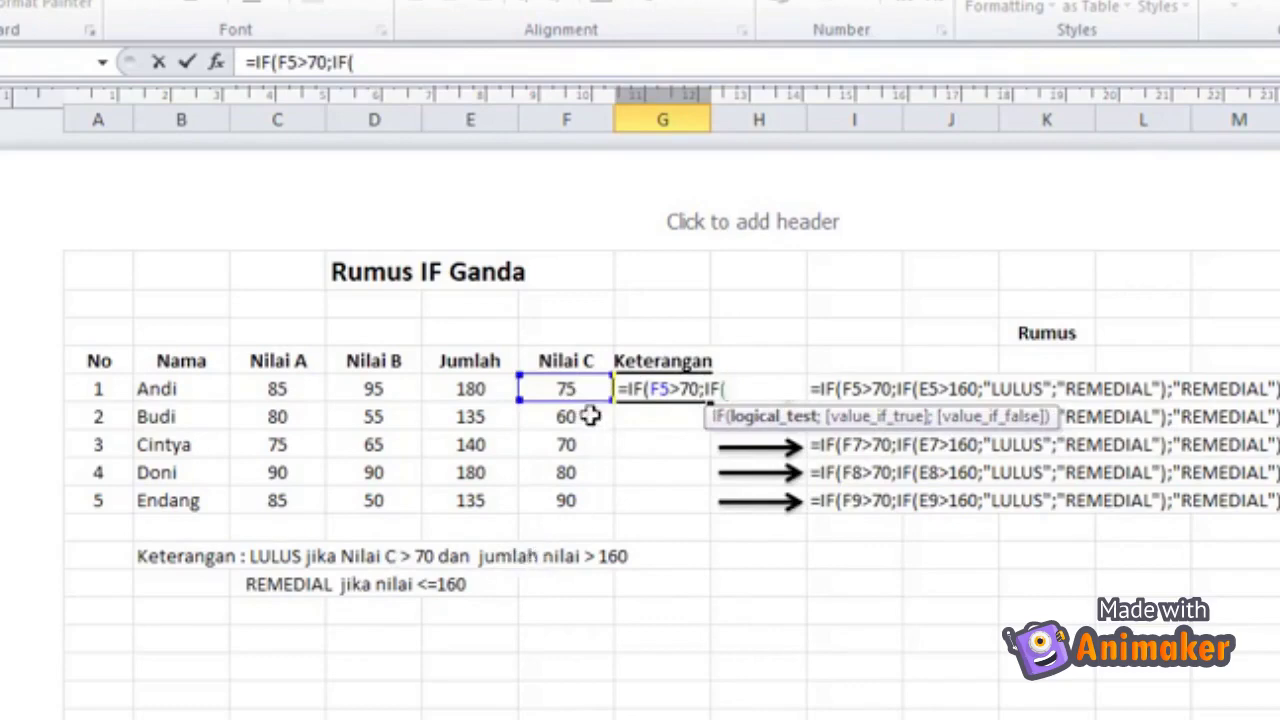
pyautogui.click(478, 390)
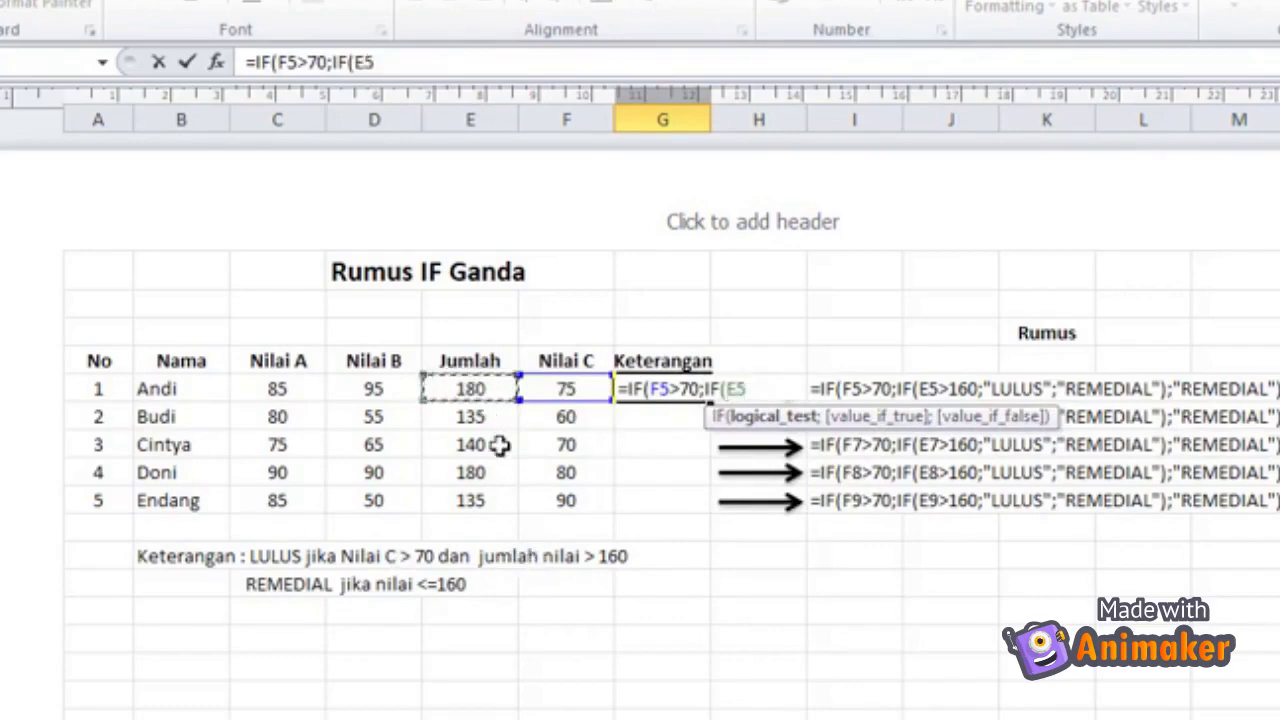
pyautogui.write(':')
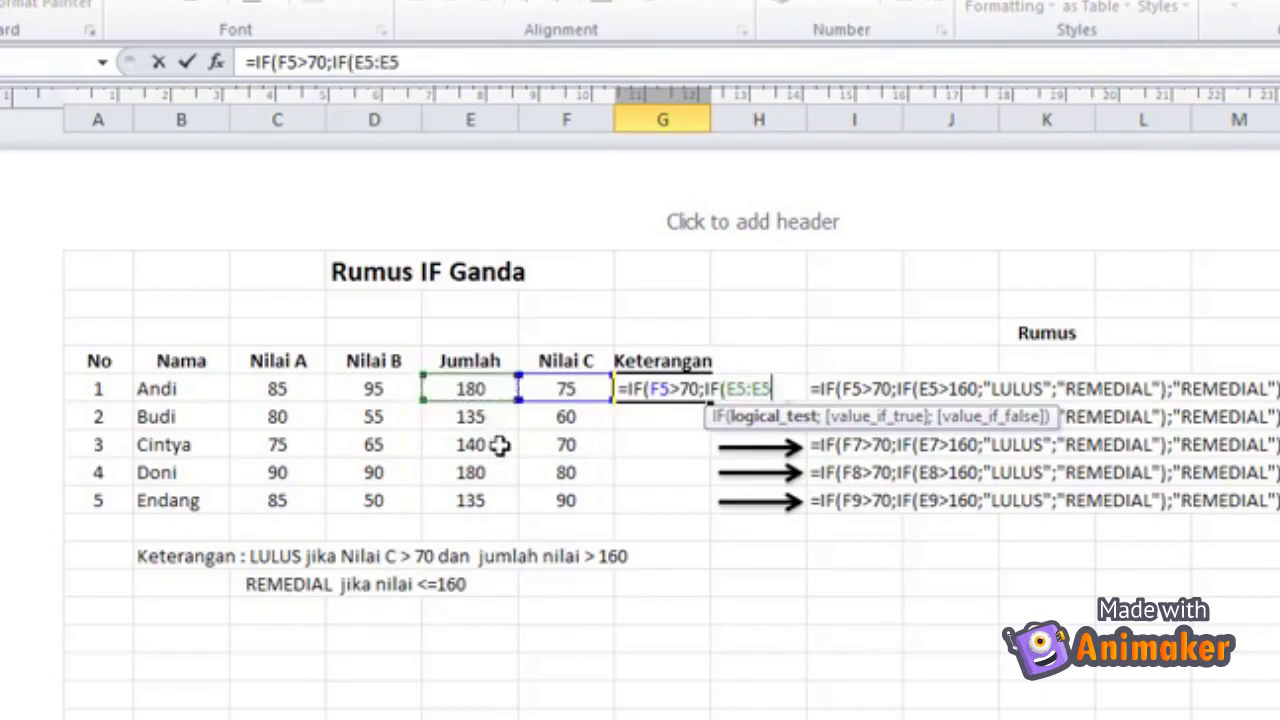
pyautogui.press('BackSpace')
pyautogui.press('BackSpace')
pyautogui.press('BackSpace')
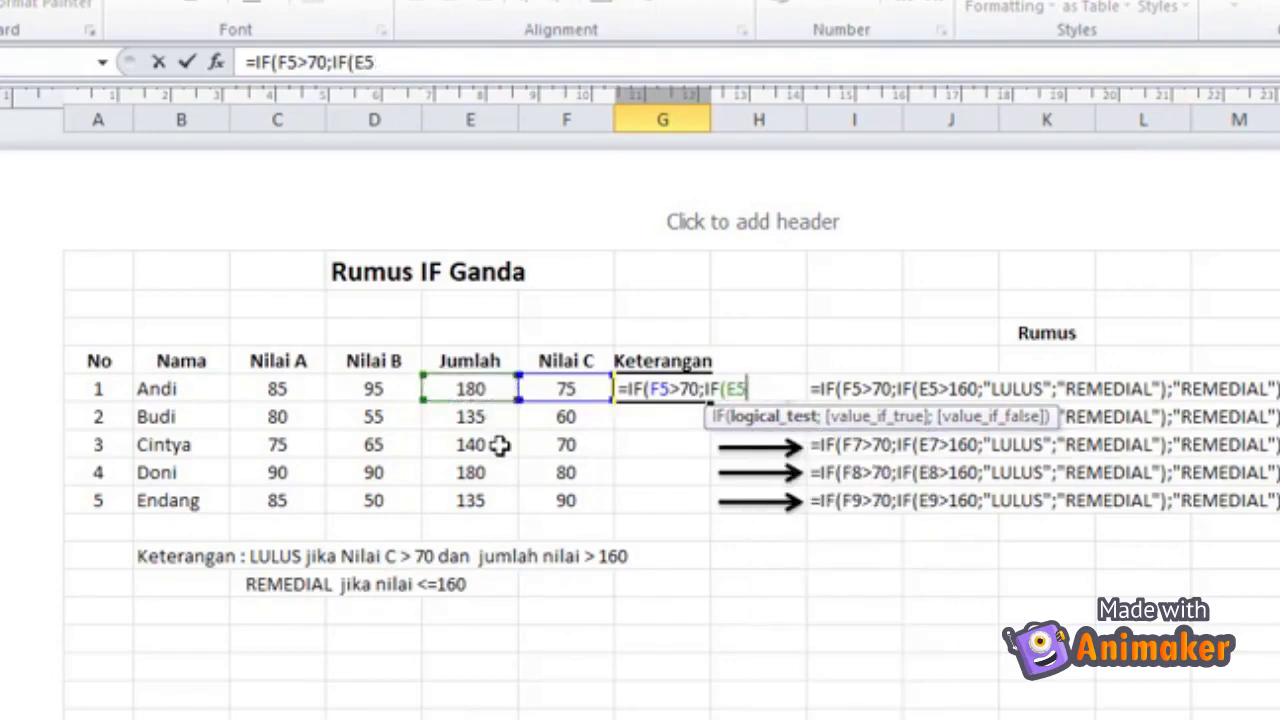
pyautogui.write('>160;')
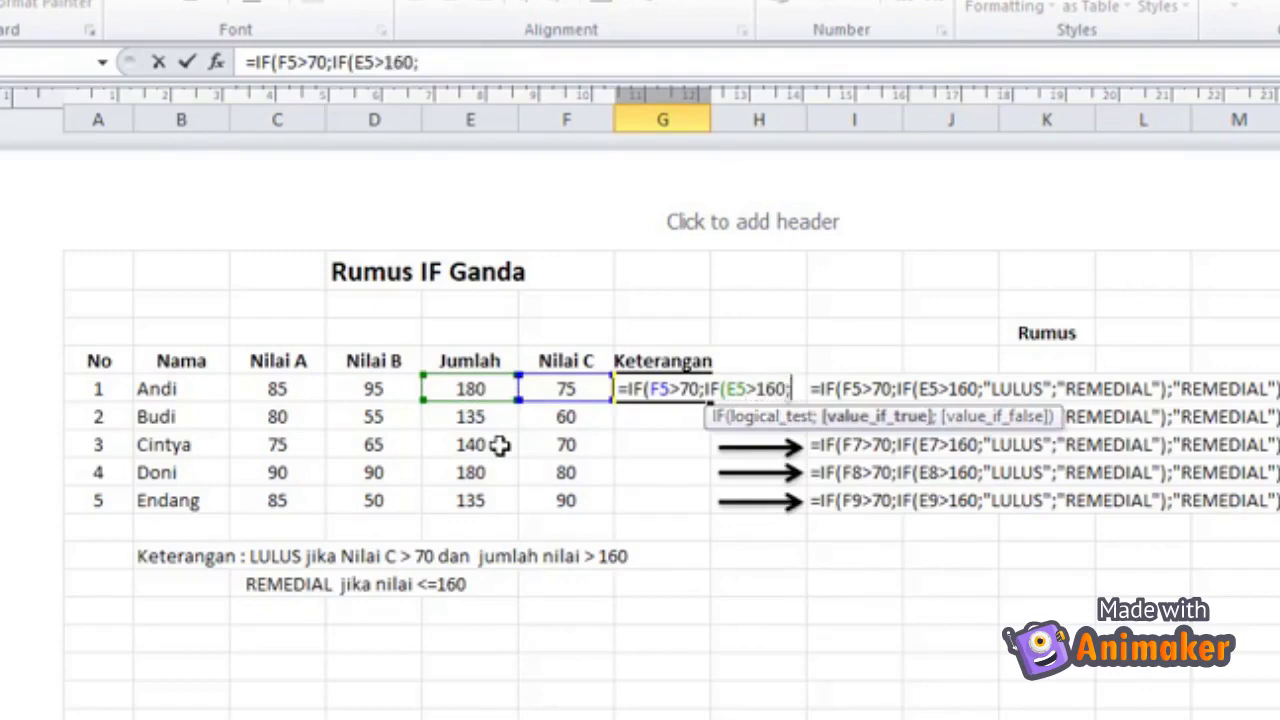
pyautogui.write('"LULU')
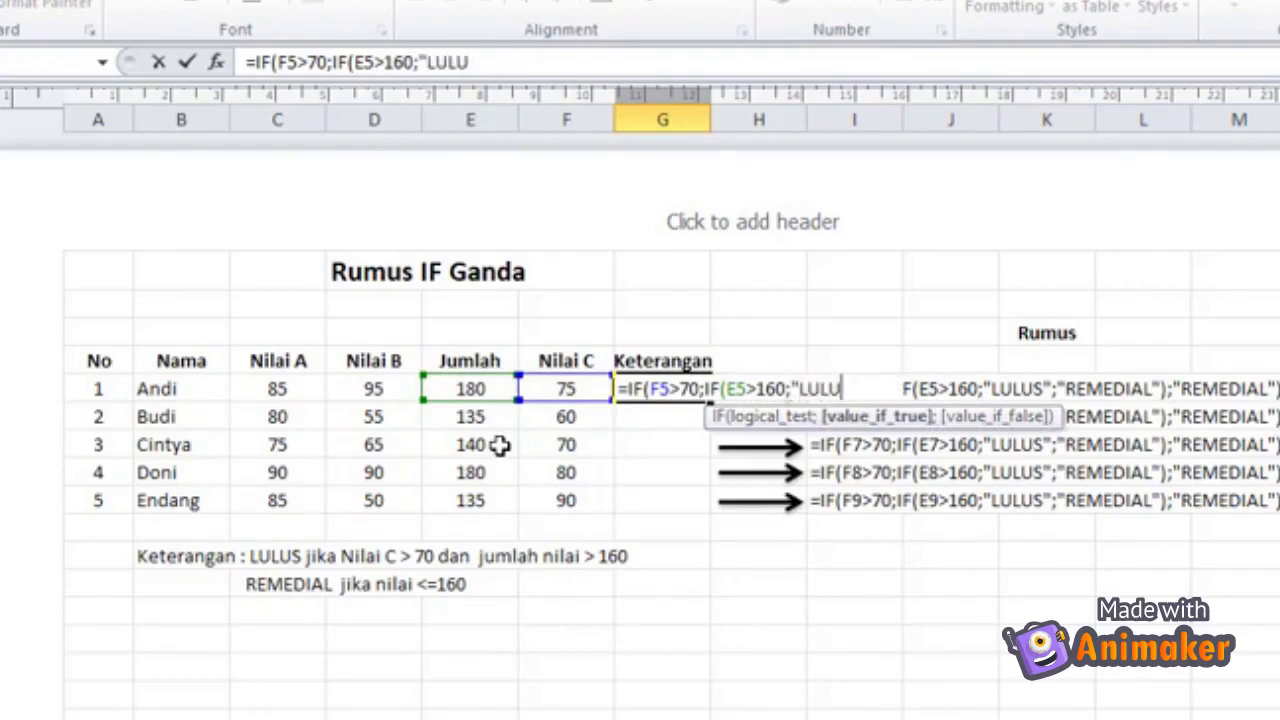
pyautogui.write('S";')
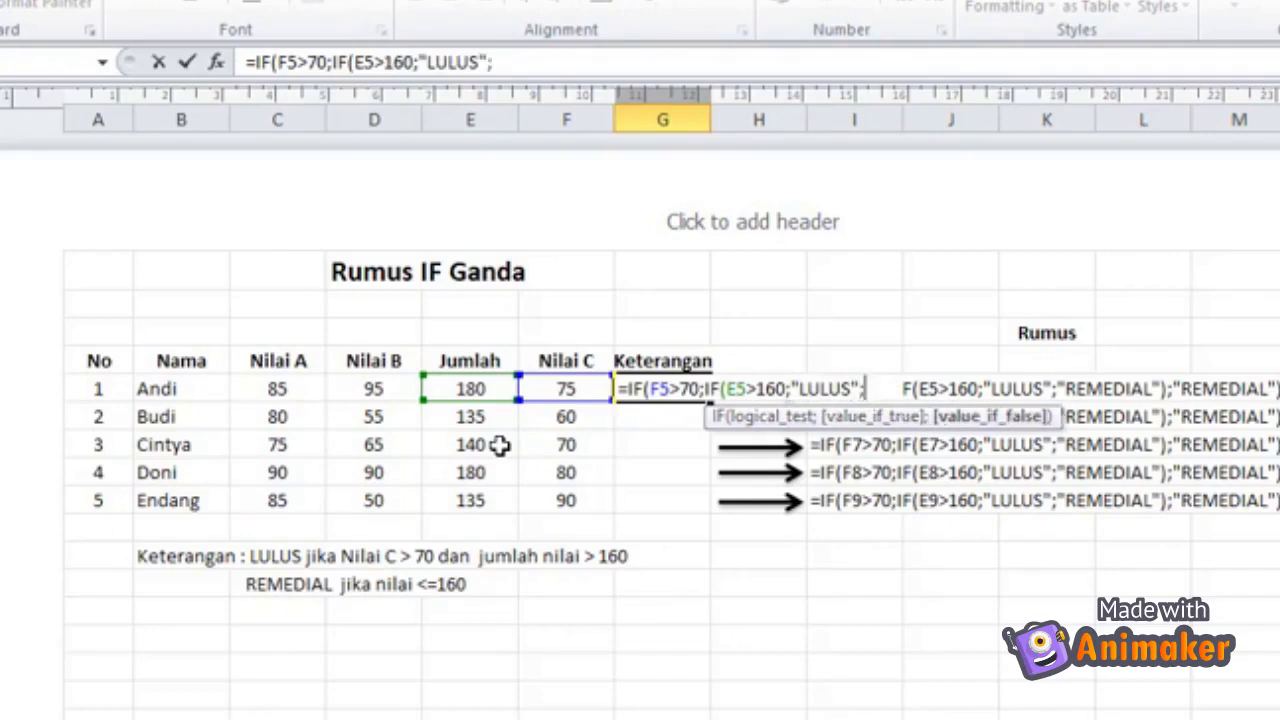
pyautogui.write('"REMEDIAL')
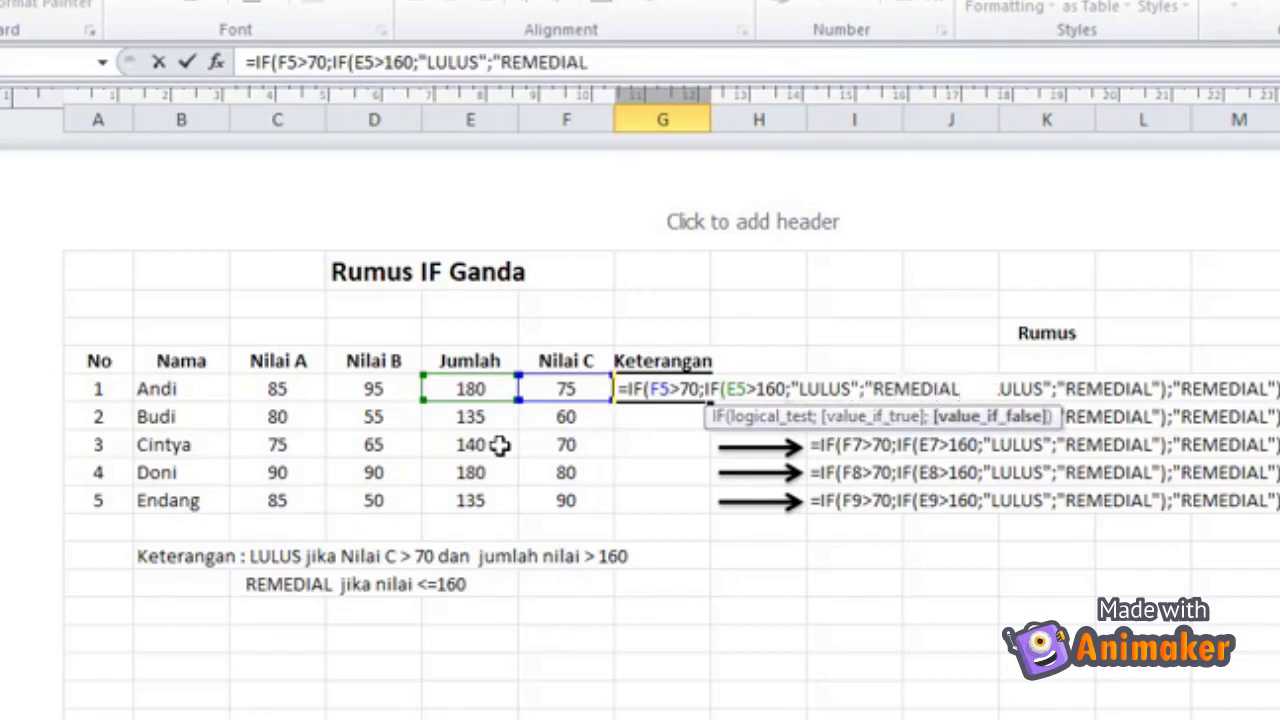
pyautogui.write('"')
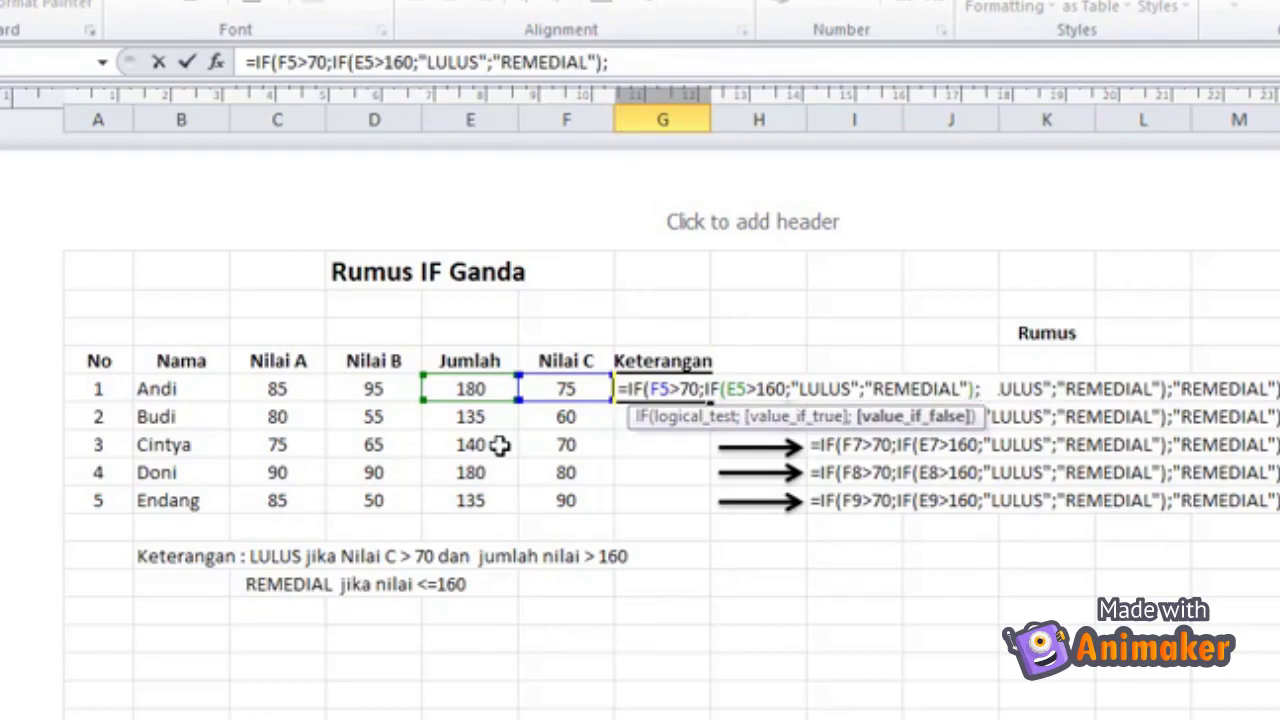
pyautogui.write('REMEDIAL')
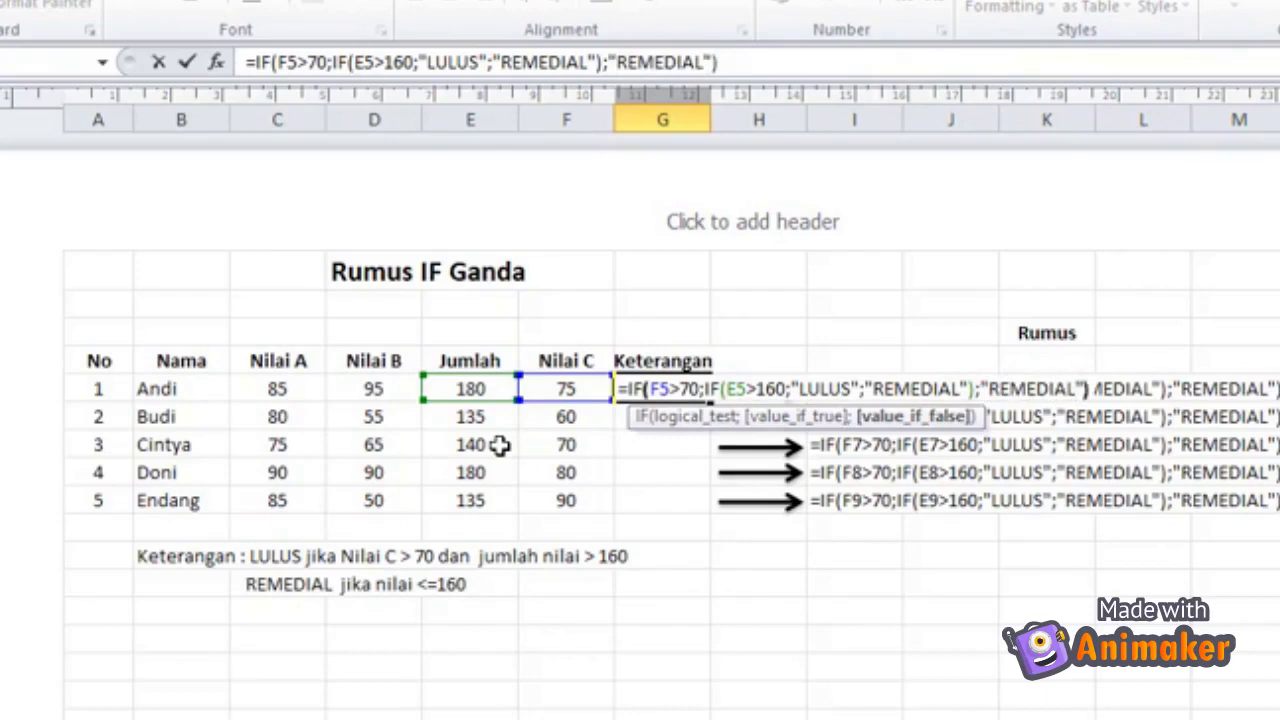
pyautogui.press('Return')
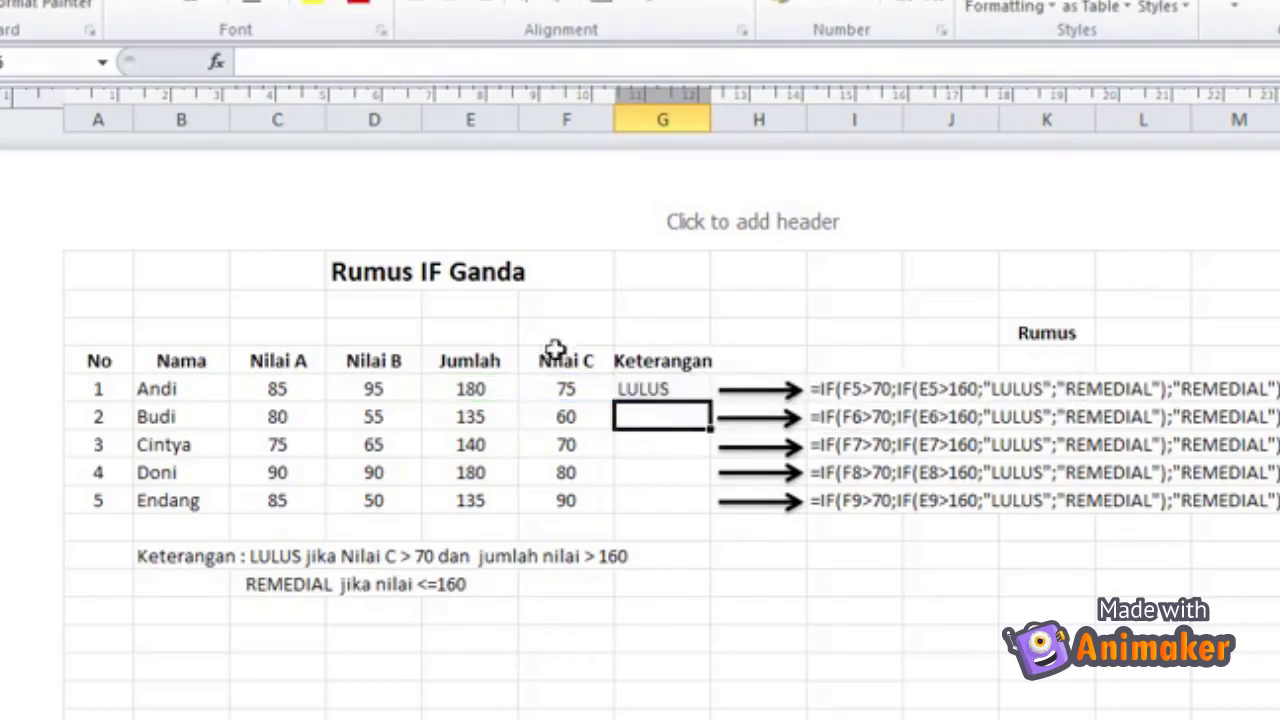
# Fill the nested IF formula from G5 down the Keterangan column to G9
pyautogui.click(662, 390)
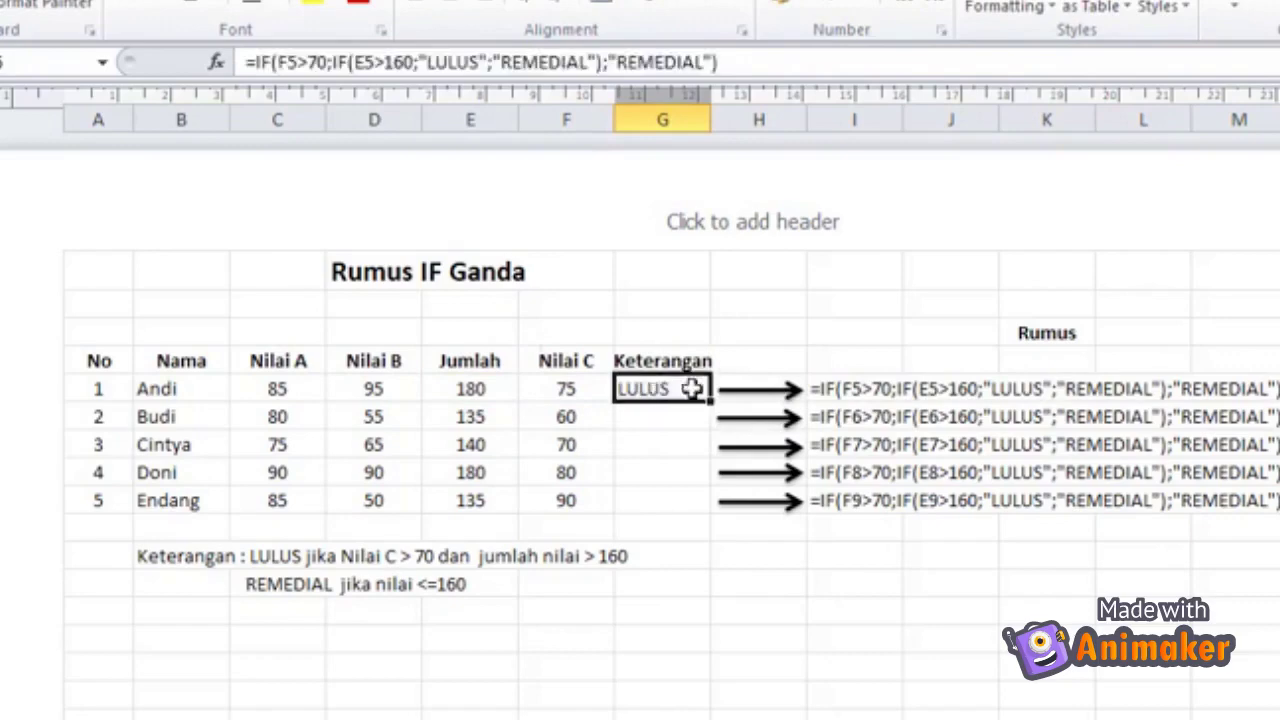
pyautogui.moveTo(710, 404); pyautogui.dragTo(702, 516)
pyautogui.click(797, 562)
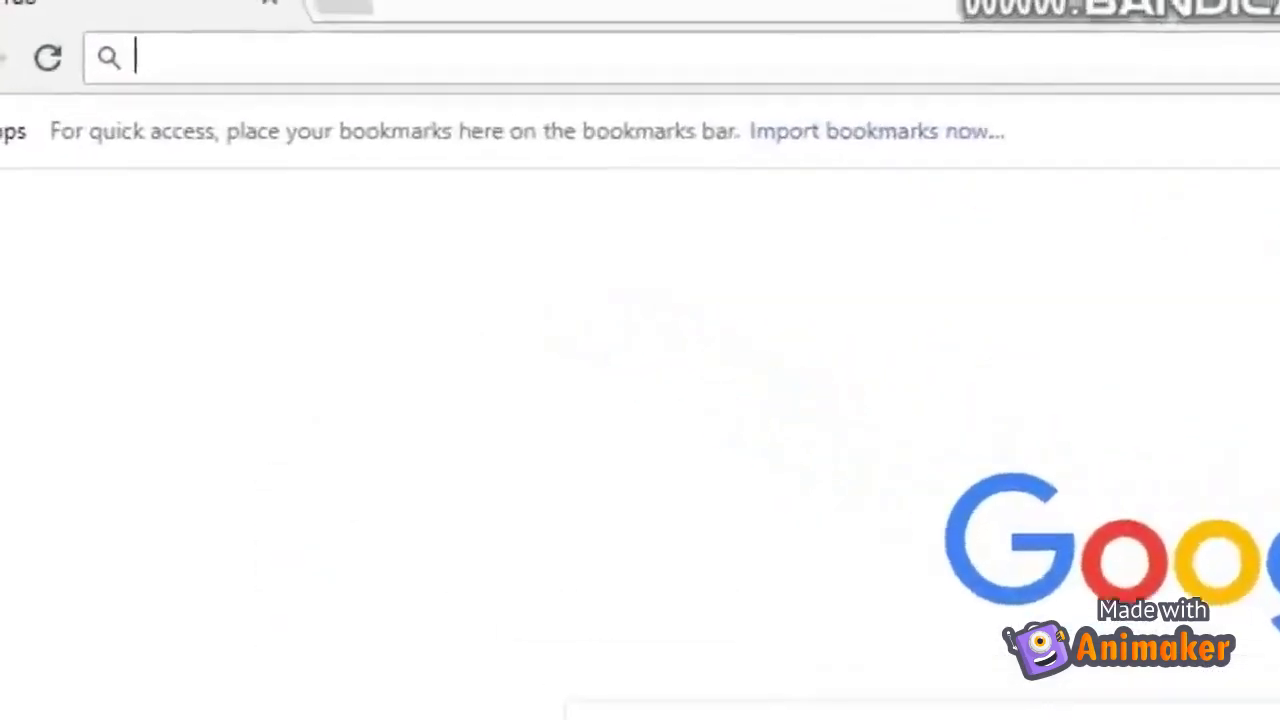
# Switch to Chrome, search Google for "google drive" and open My Drive through the Google Drive website
pyautogui.write('goo')
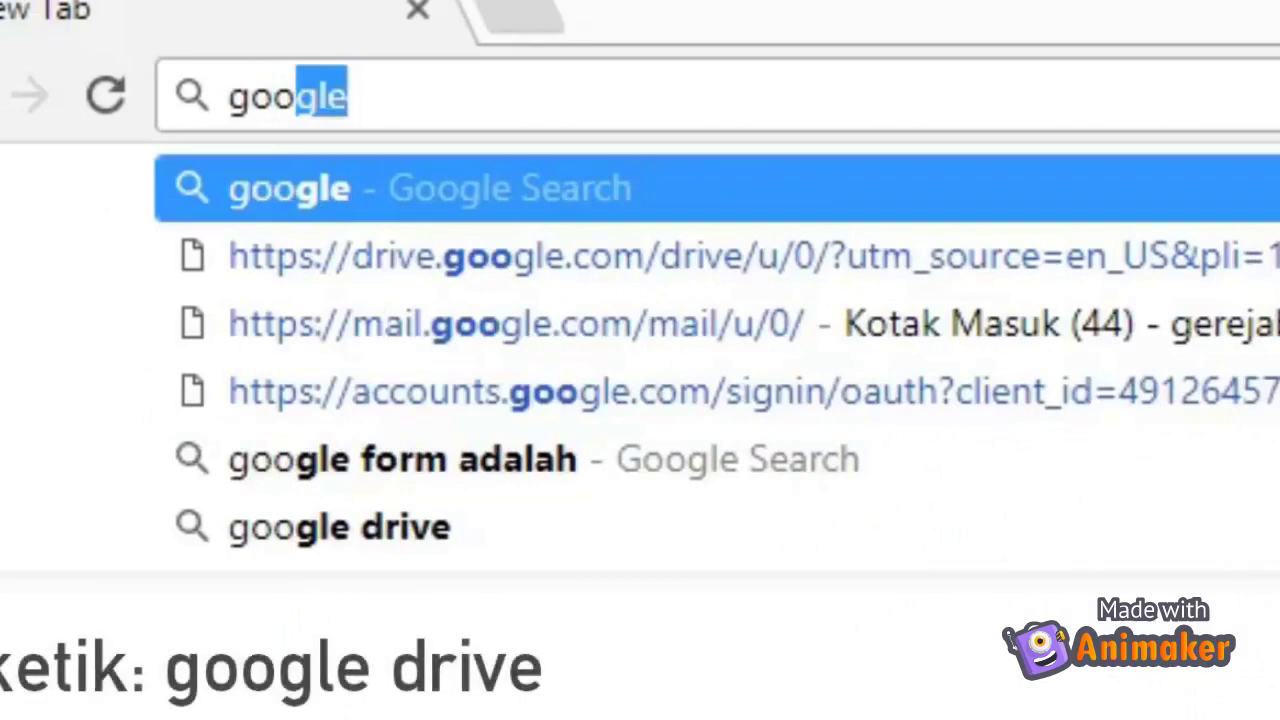
pyautogui.write('gle di')
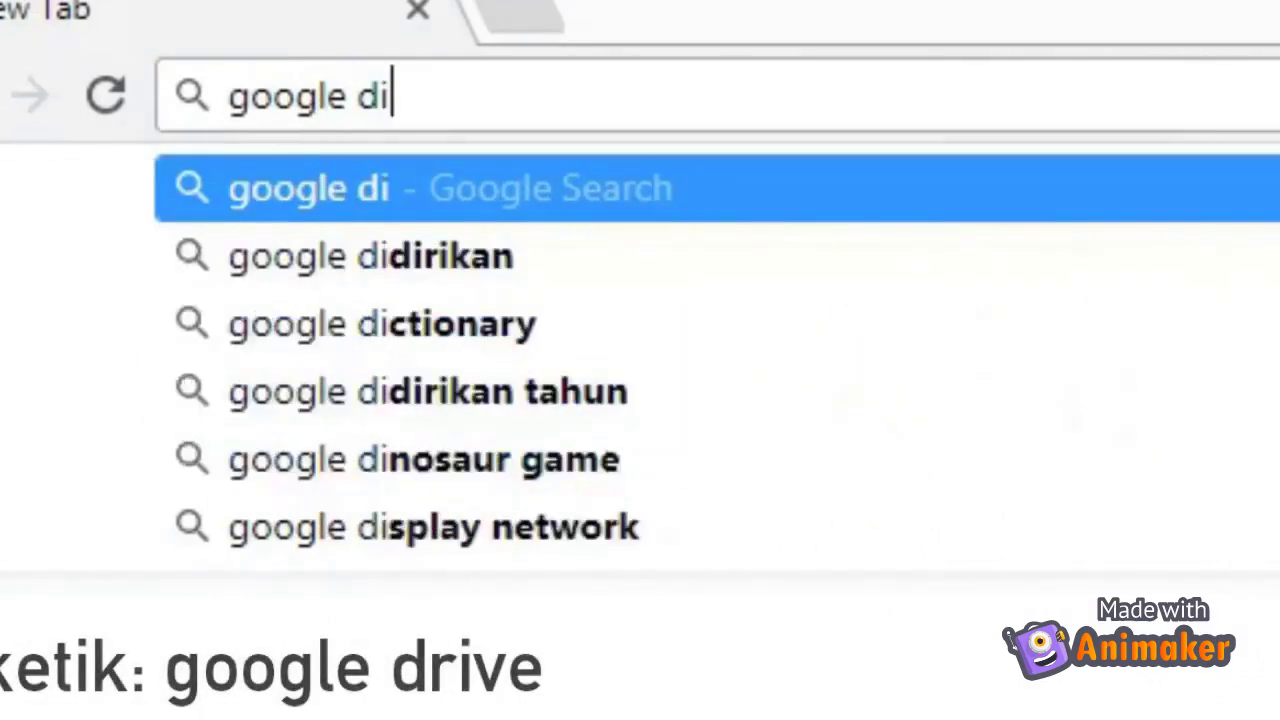
pyautogui.press('BackSpace')
pyautogui.write('r')
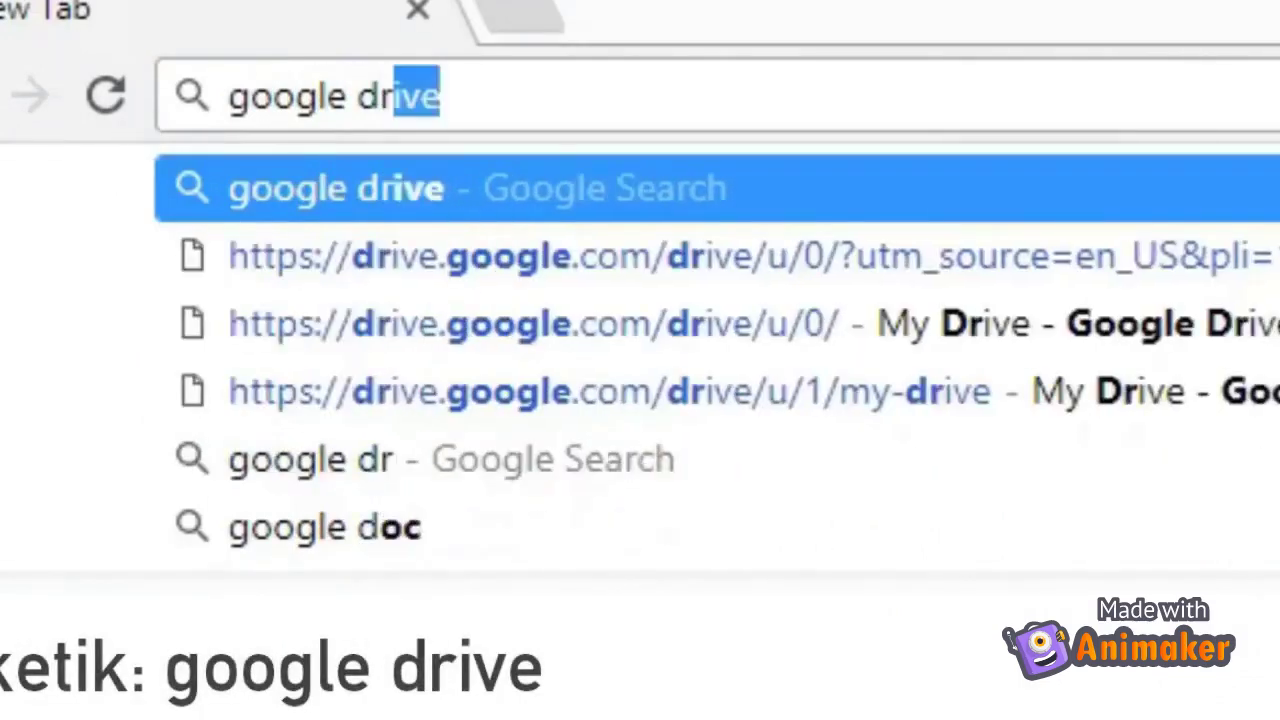
pyautogui.press('Return')
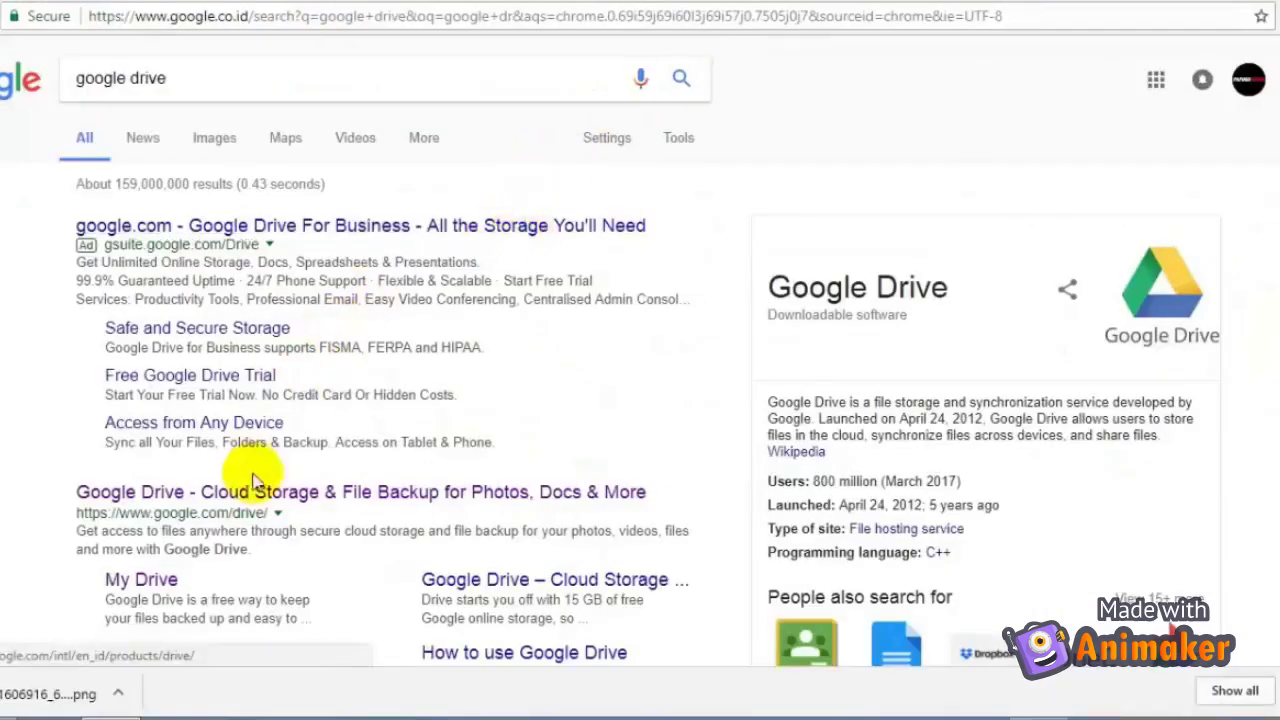
pyautogui.click(252, 510)
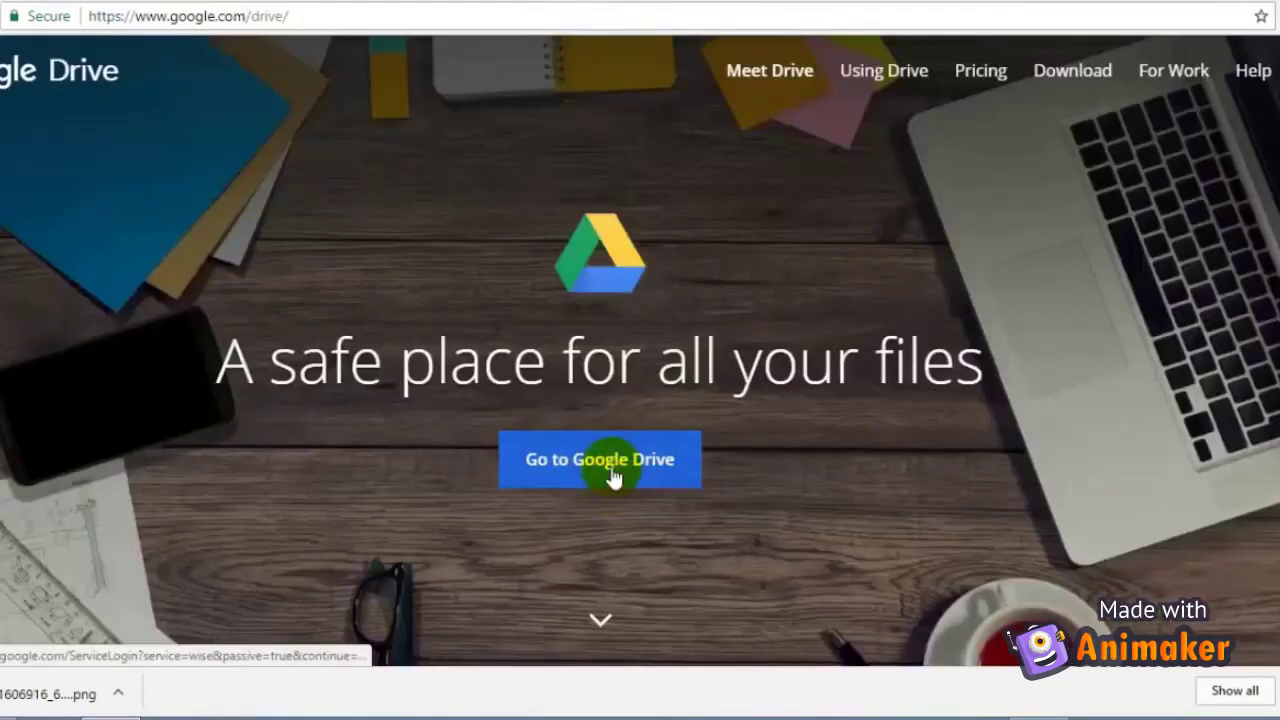
pyautogui.click(613, 476)
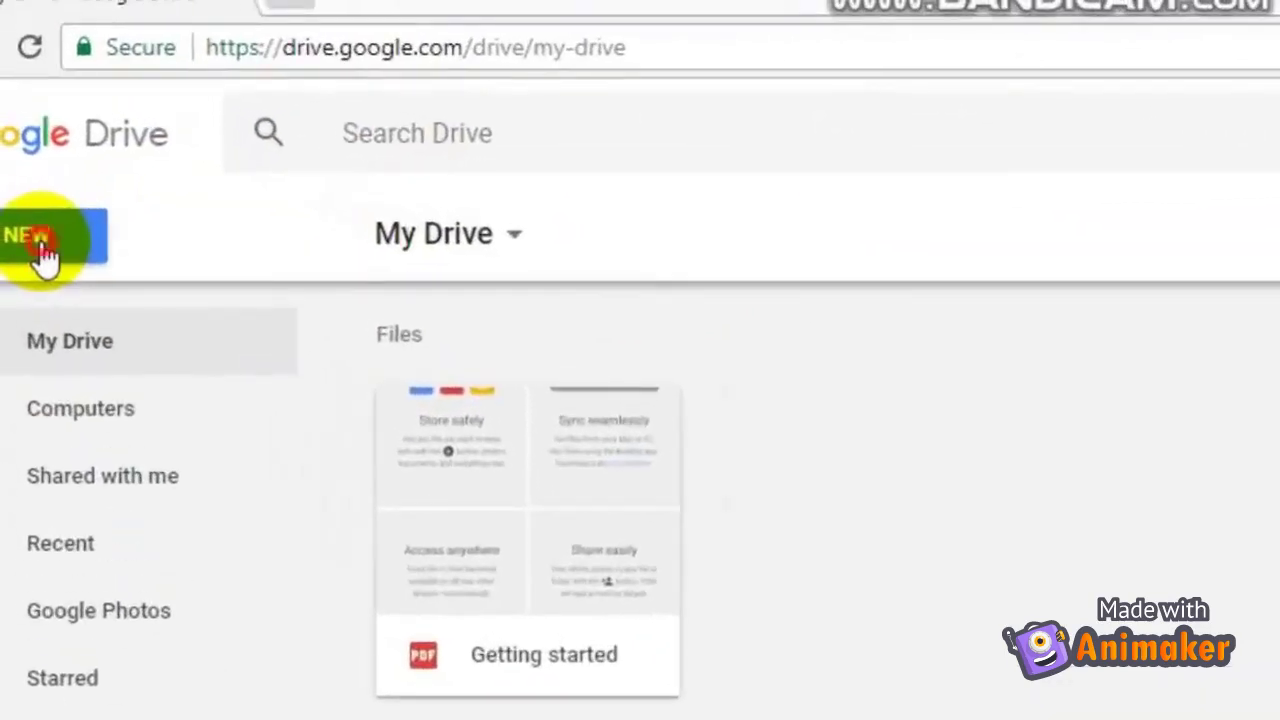
# Create a new Google Forms form from My Drive and view its responses before returning to the questions
pyautogui.click(45, 250)
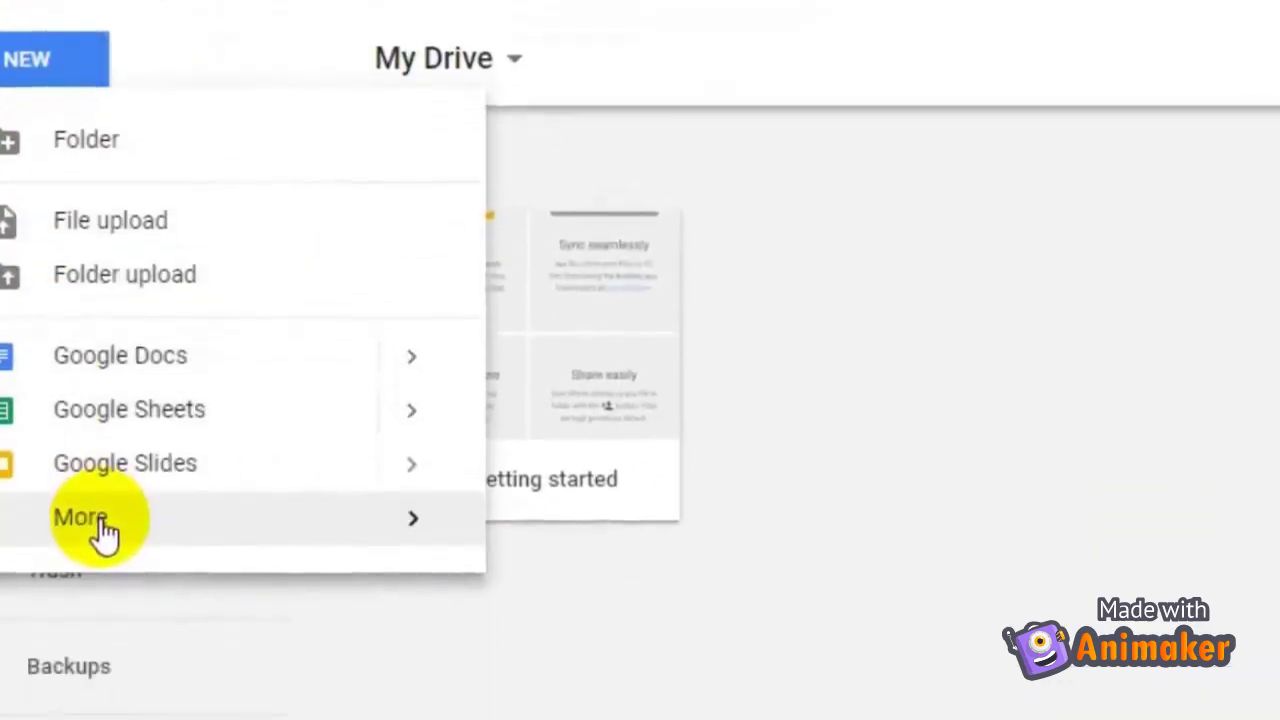
pyautogui.click(103, 528)
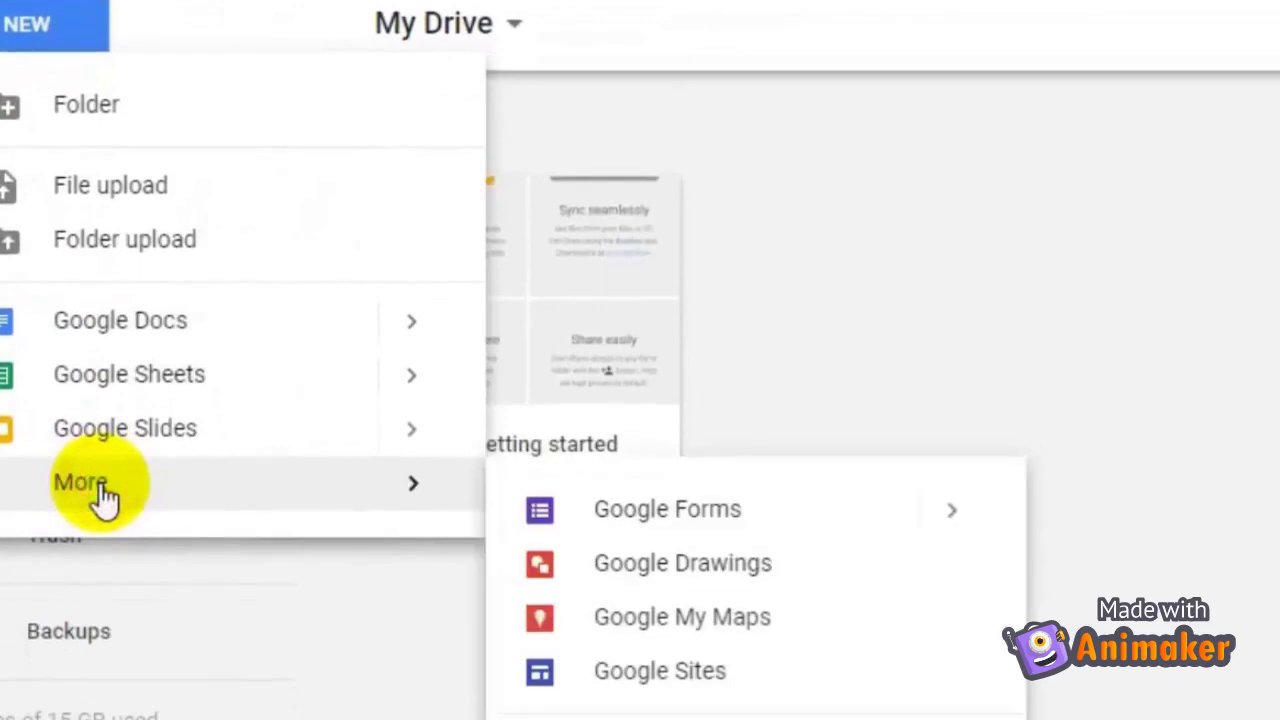
pyautogui.click(626, 513)
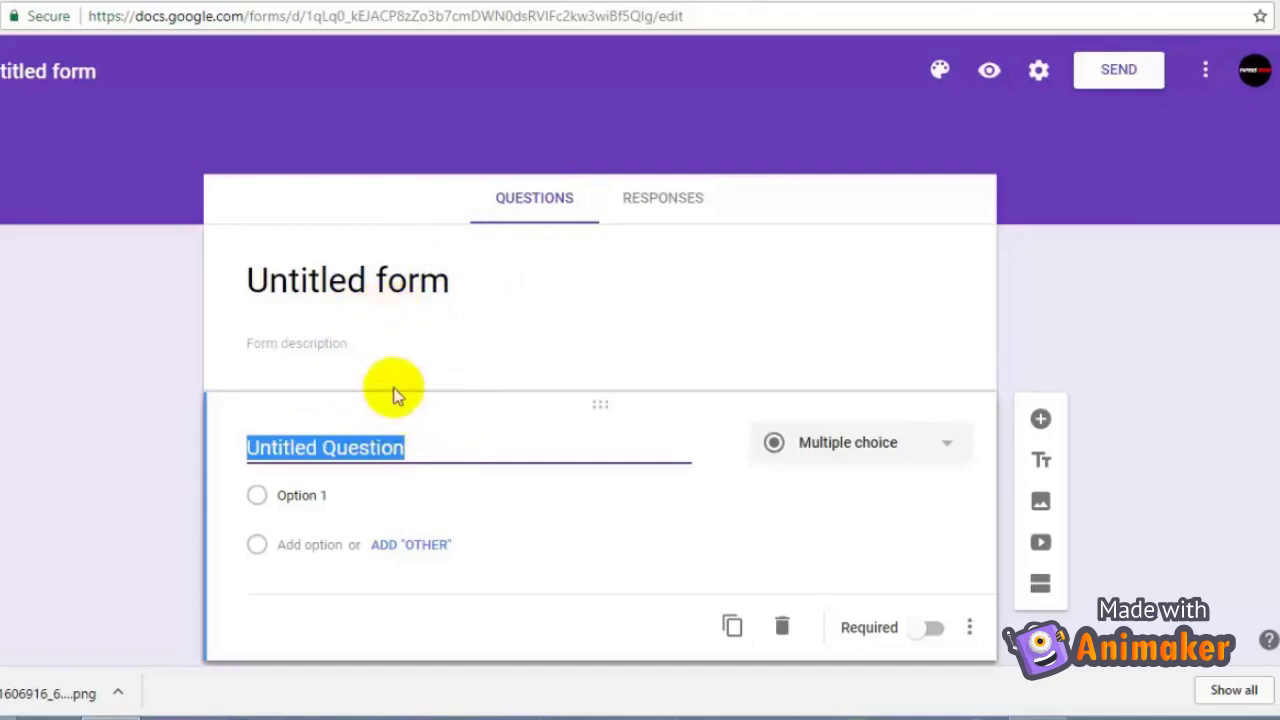
pyautogui.click(672, 210)
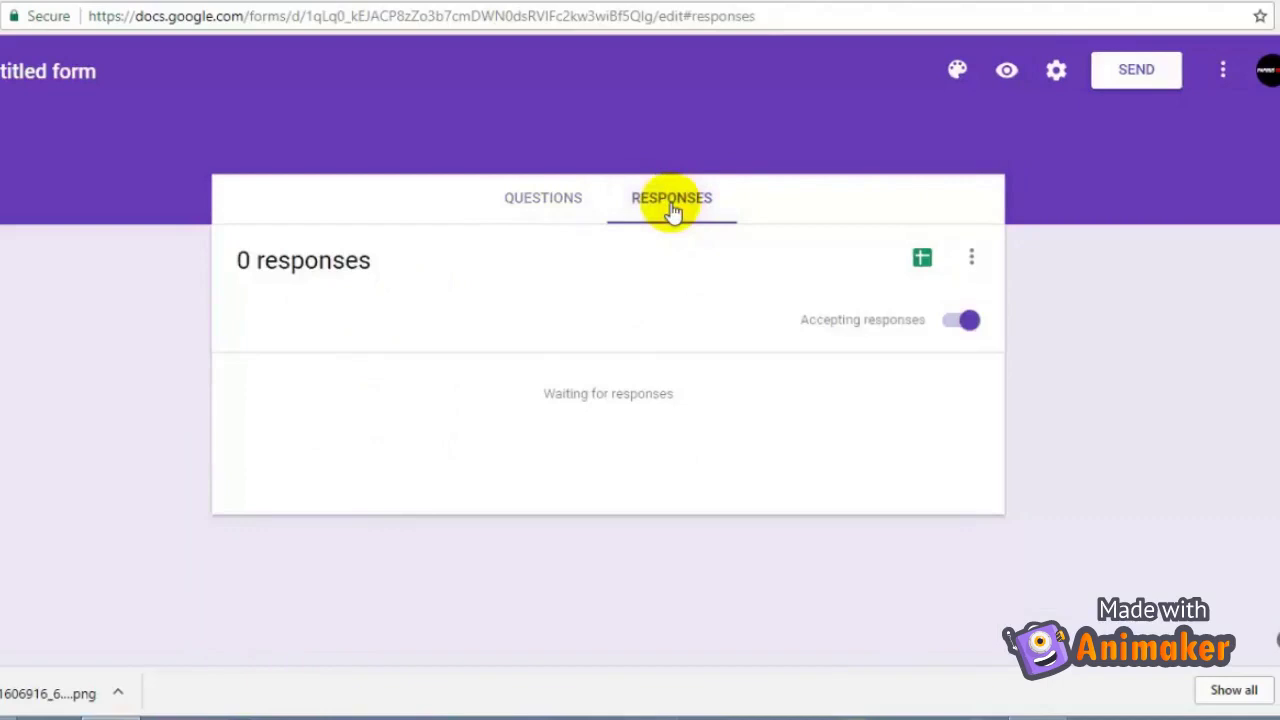
pyautogui.click(558, 208)
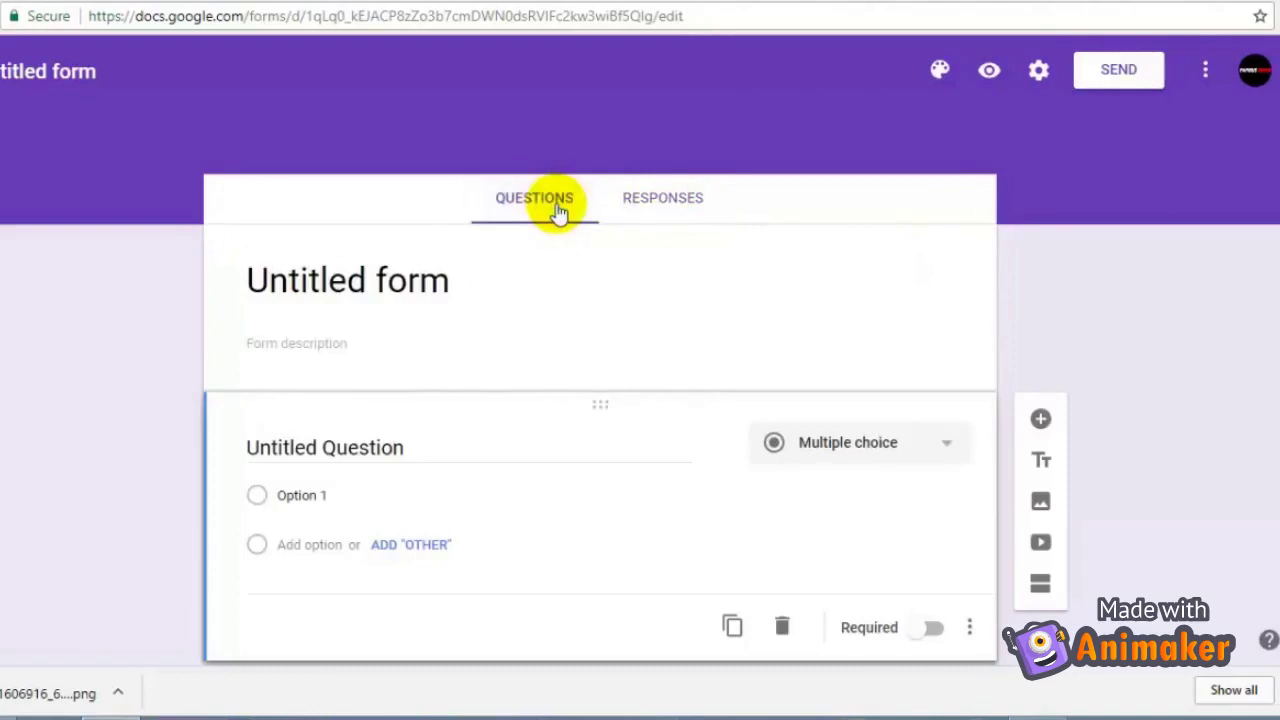
# Title the form "Formulir Seminar Nasional"
pyautogui.click(420, 287)
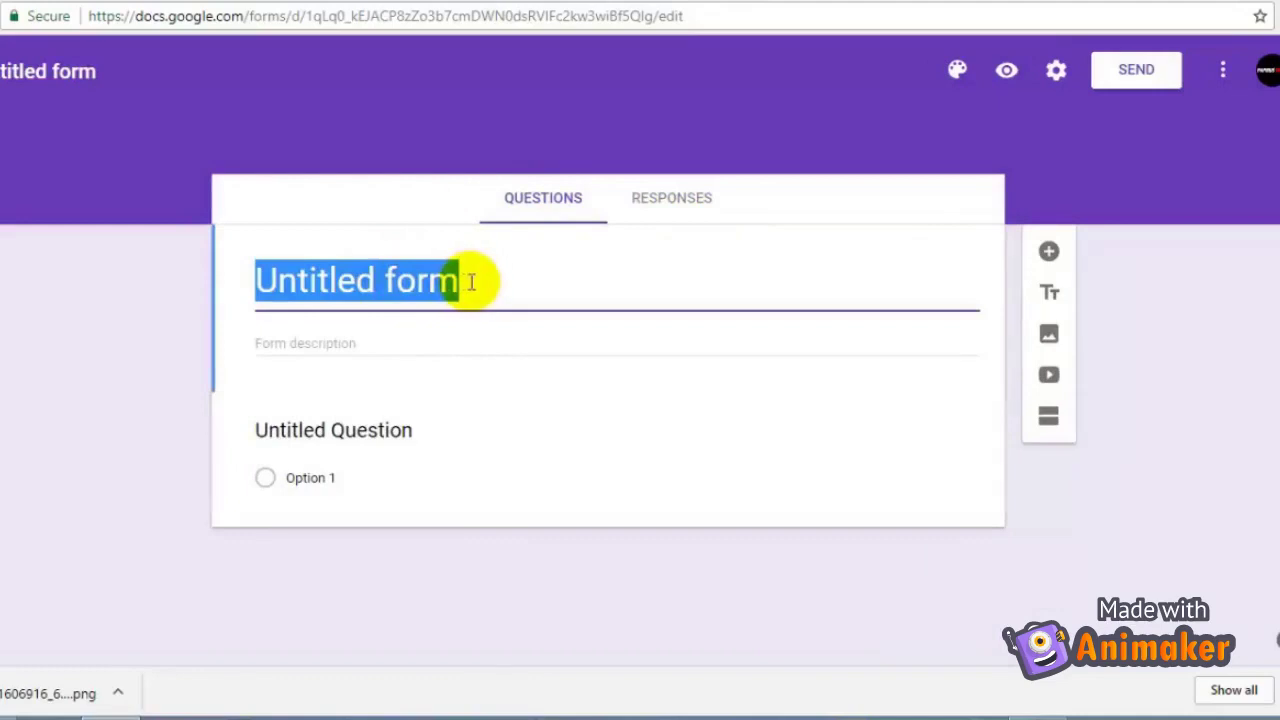
pyautogui.write('For')
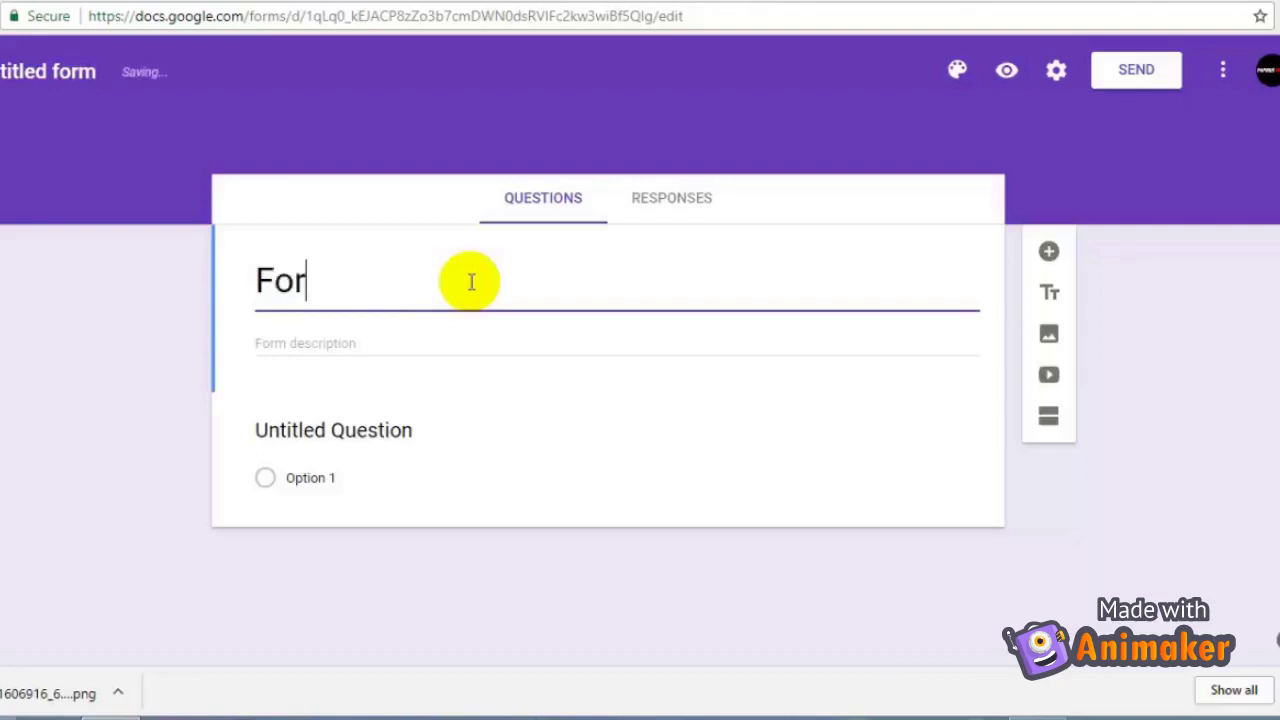
pyautogui.write('mulir')
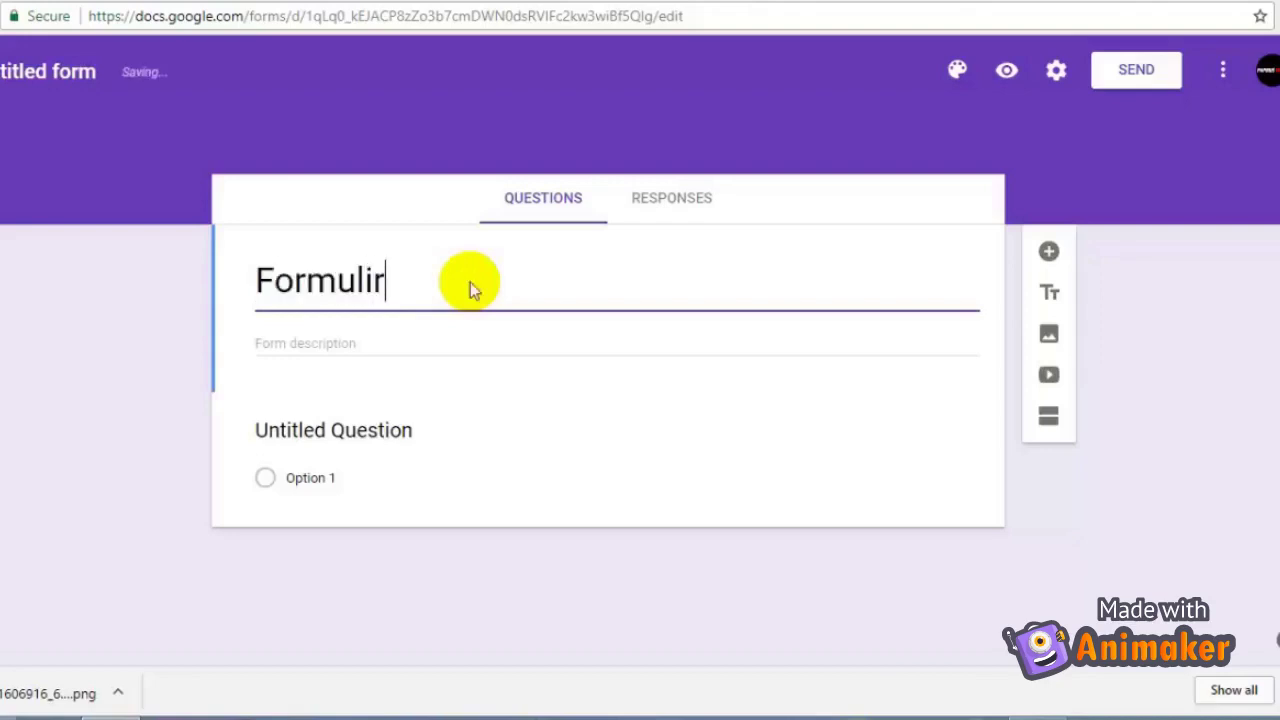
pyautogui.write(' Seminar')
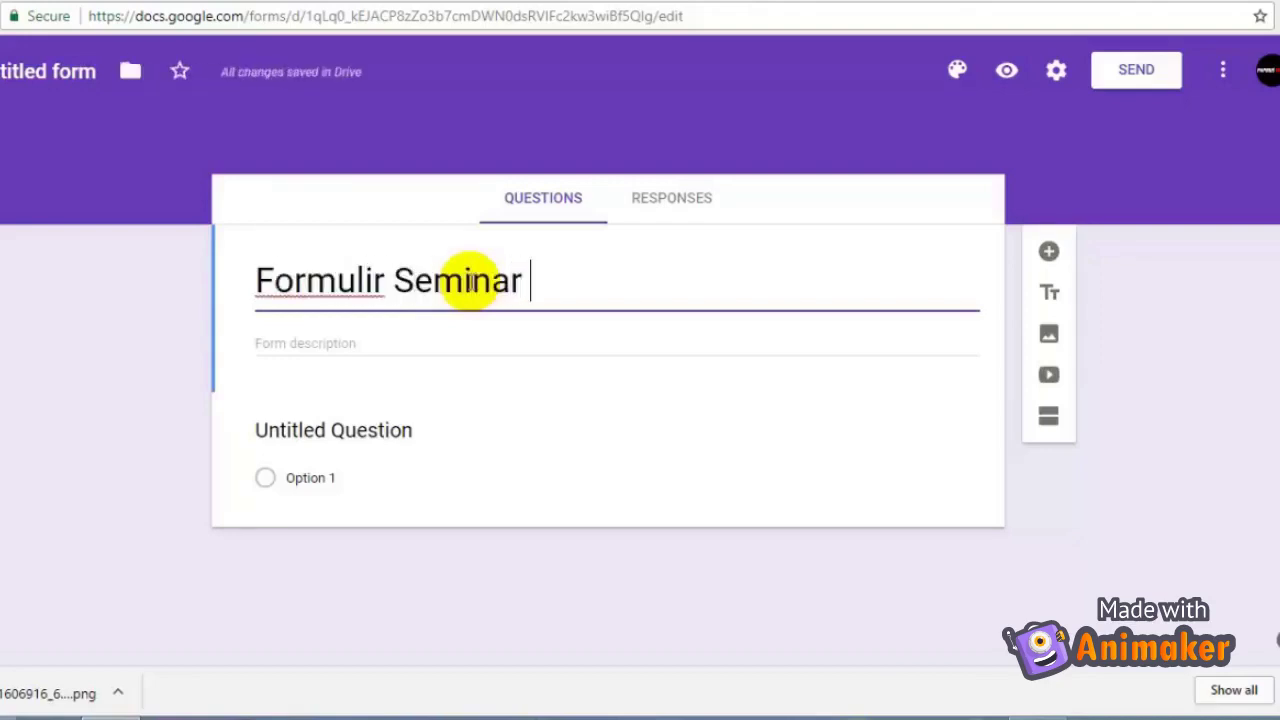
pyautogui.write(' Nasional')
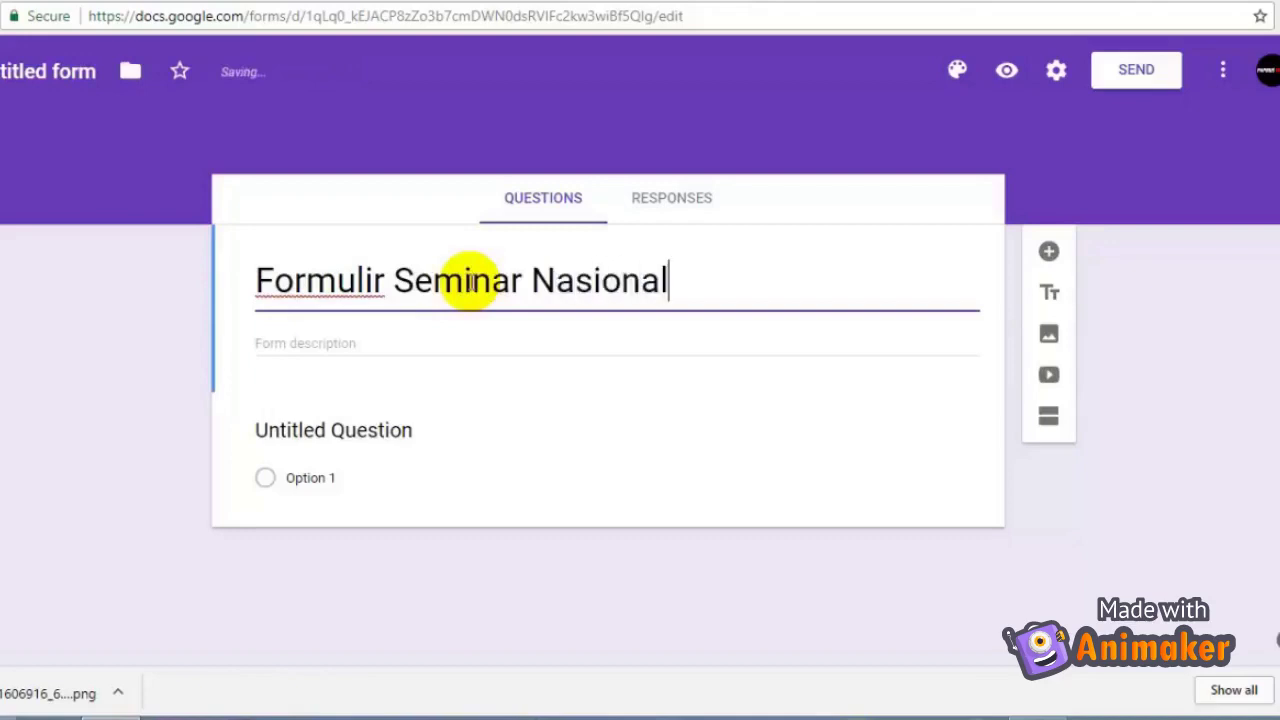
# Rename the first question "Nama Lengkap" and set its answer type to Short answer
pyautogui.click(345, 443)
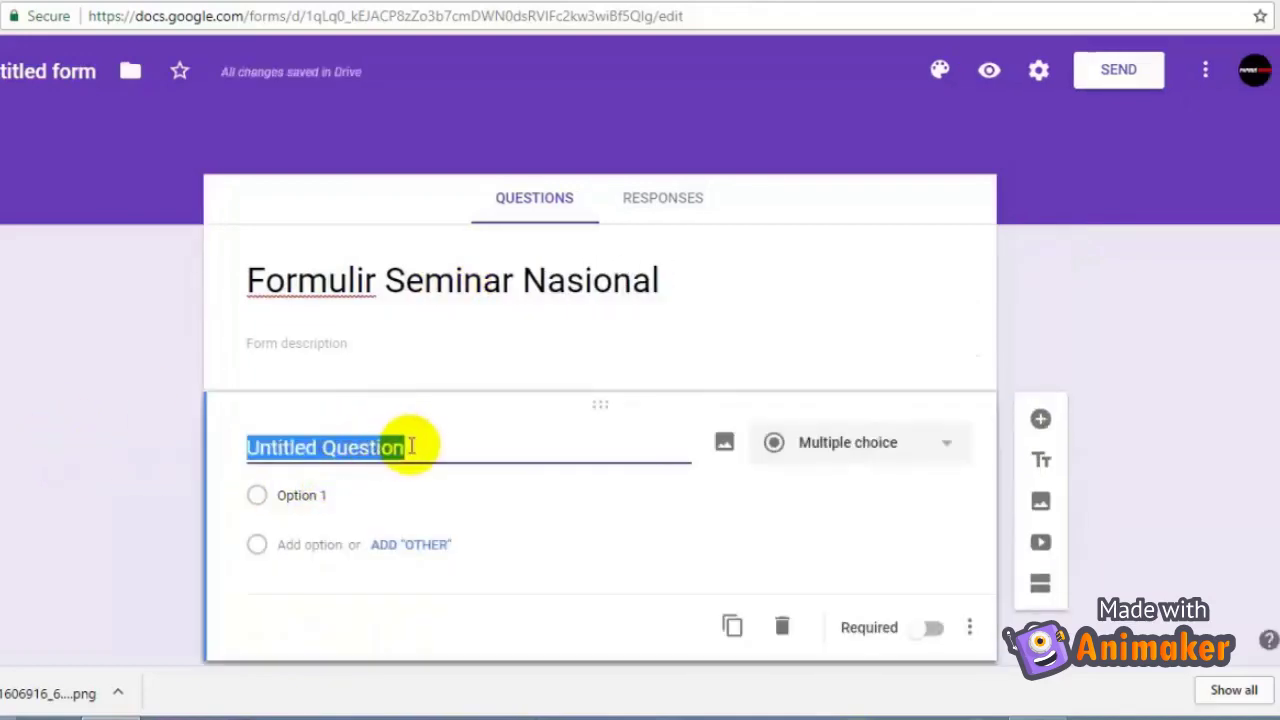
pyautogui.write('Nama')
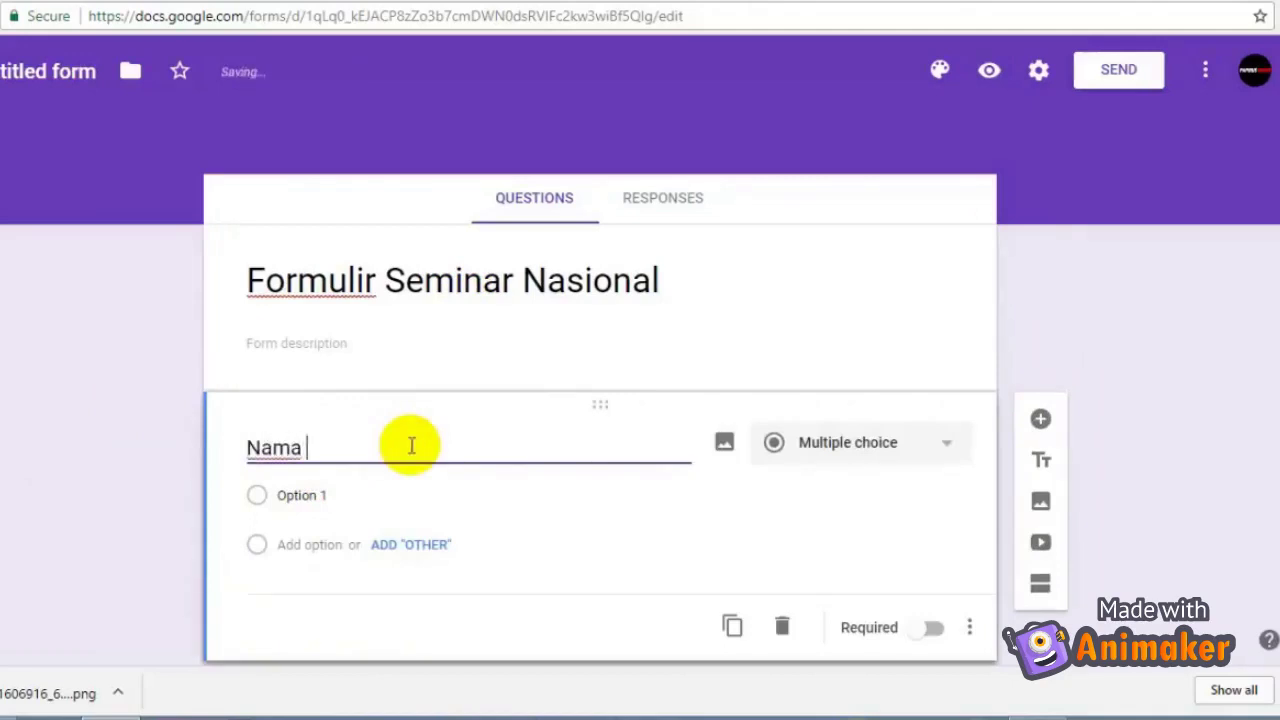
pyautogui.write(' Lengkap')
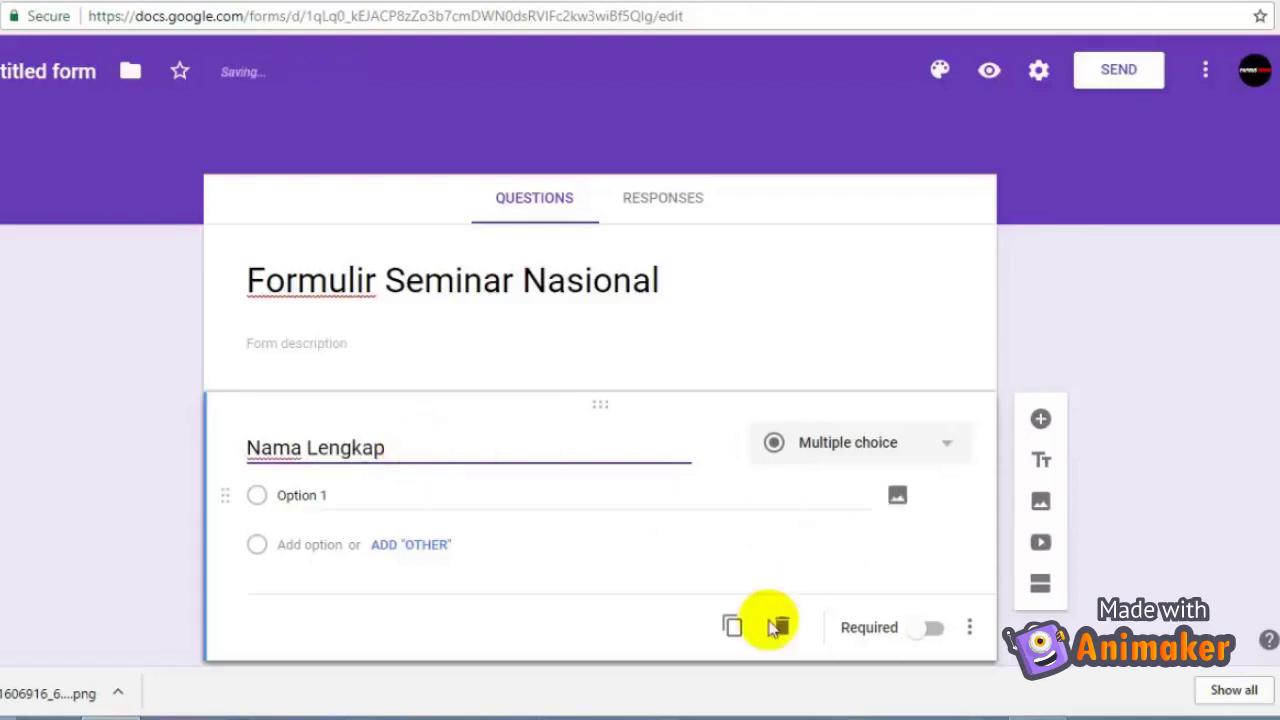
pyautogui.click(847, 442)
pyautogui.click(823, 430)
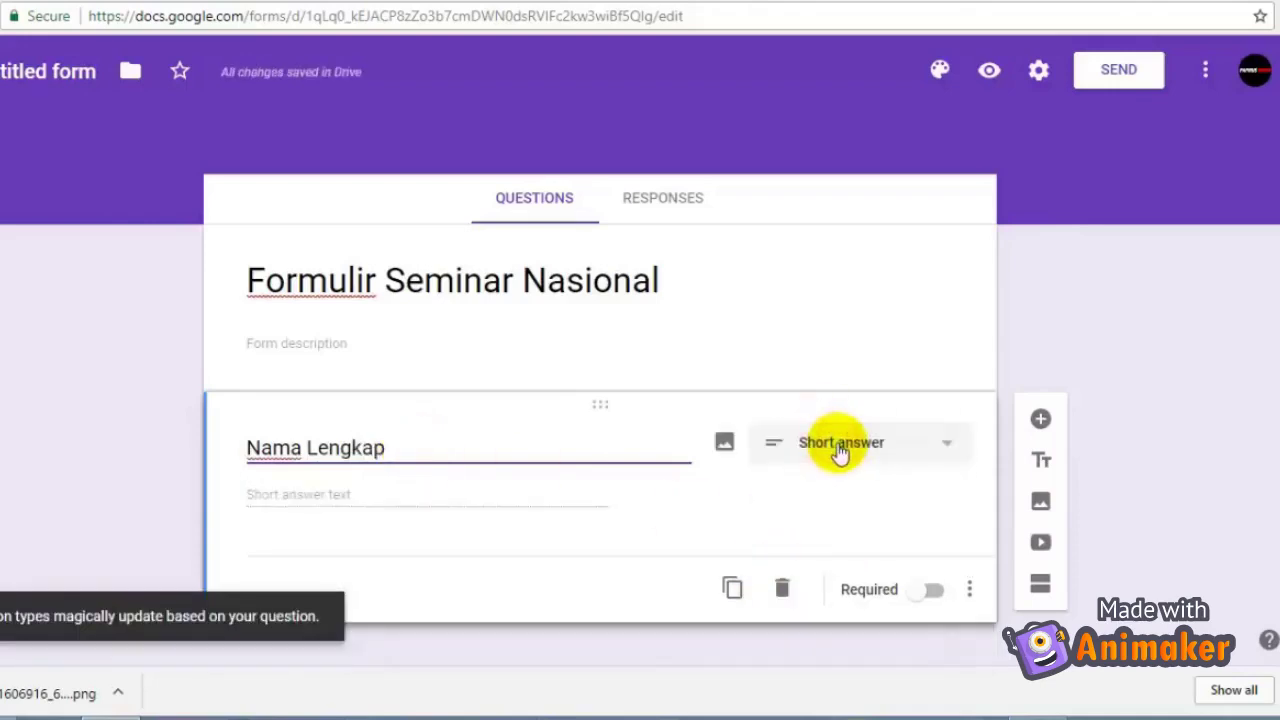
pyautogui.click(837, 449)
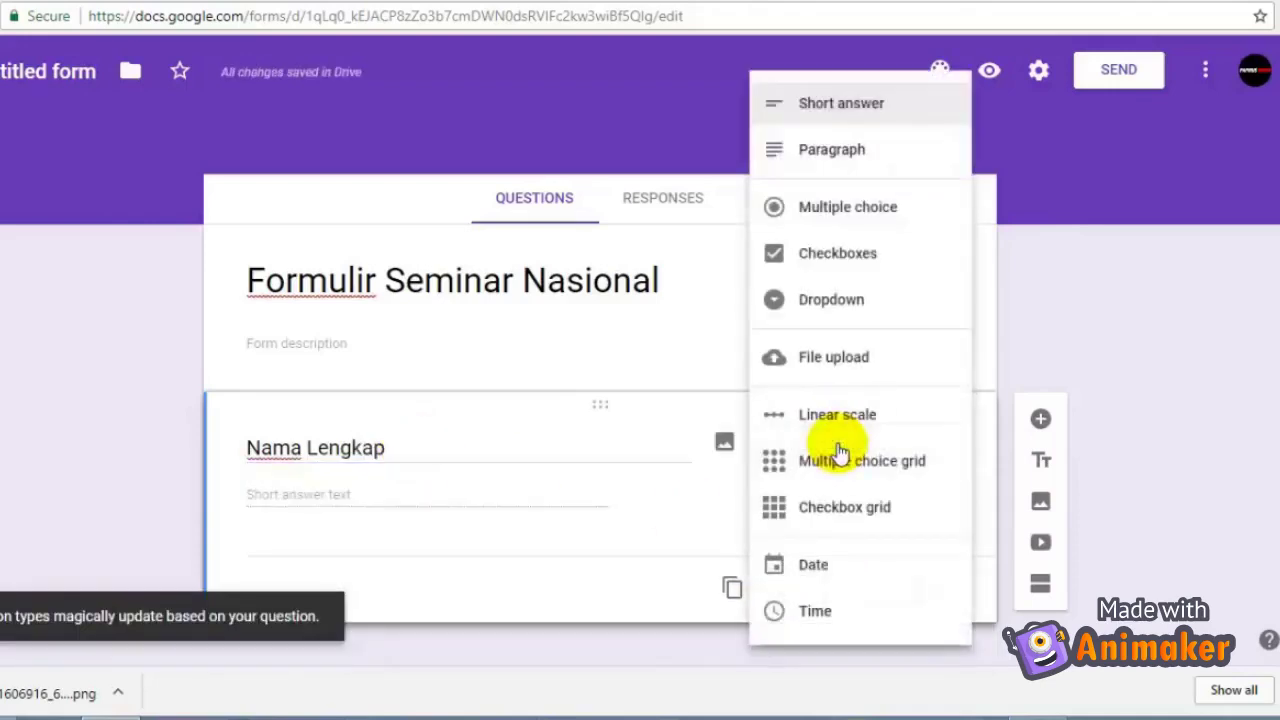
pyautogui.click(843, 110)
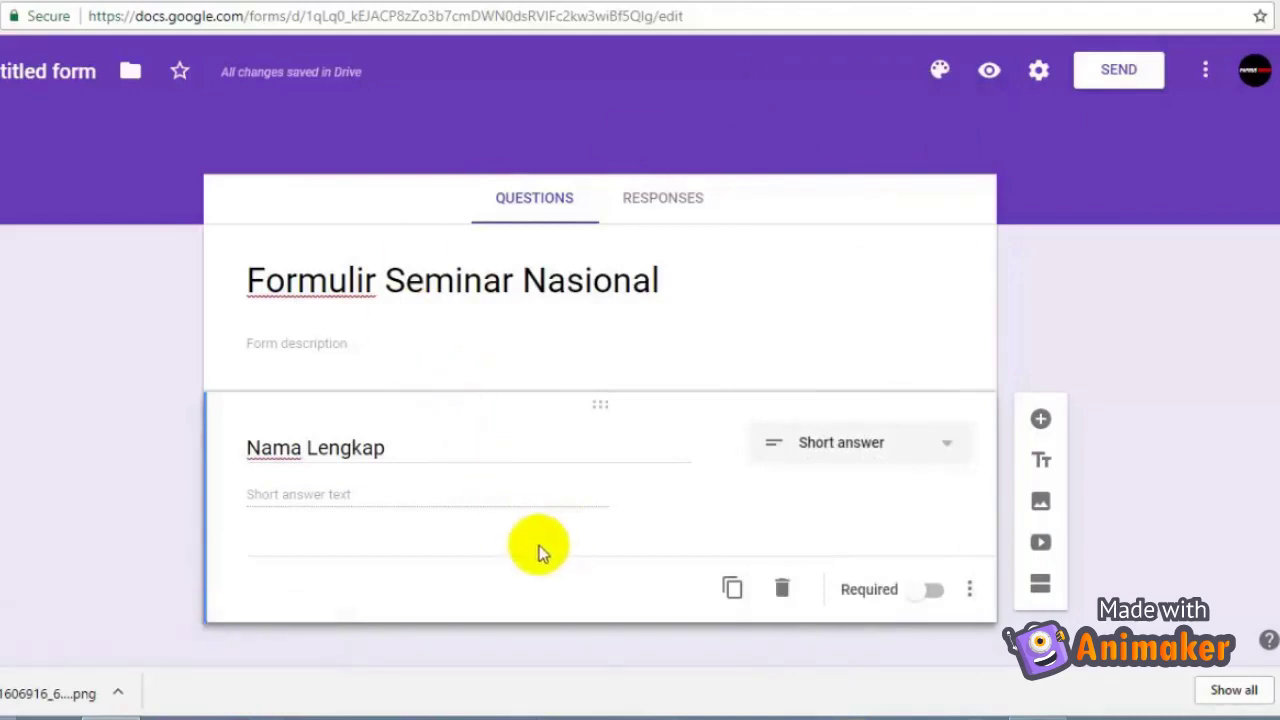
# Add a second question titled "Alamat" and set its answer type to Short answer
pyautogui.click(1041, 420)
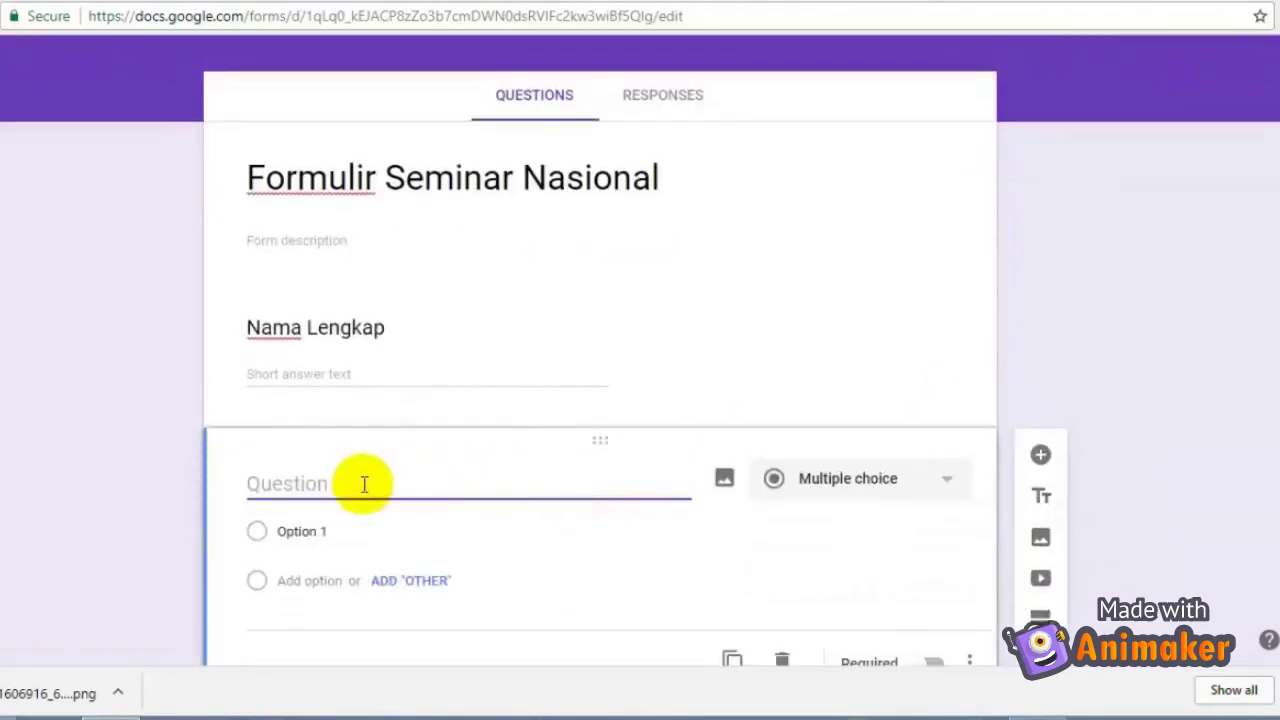
pyautogui.write('Alamat')
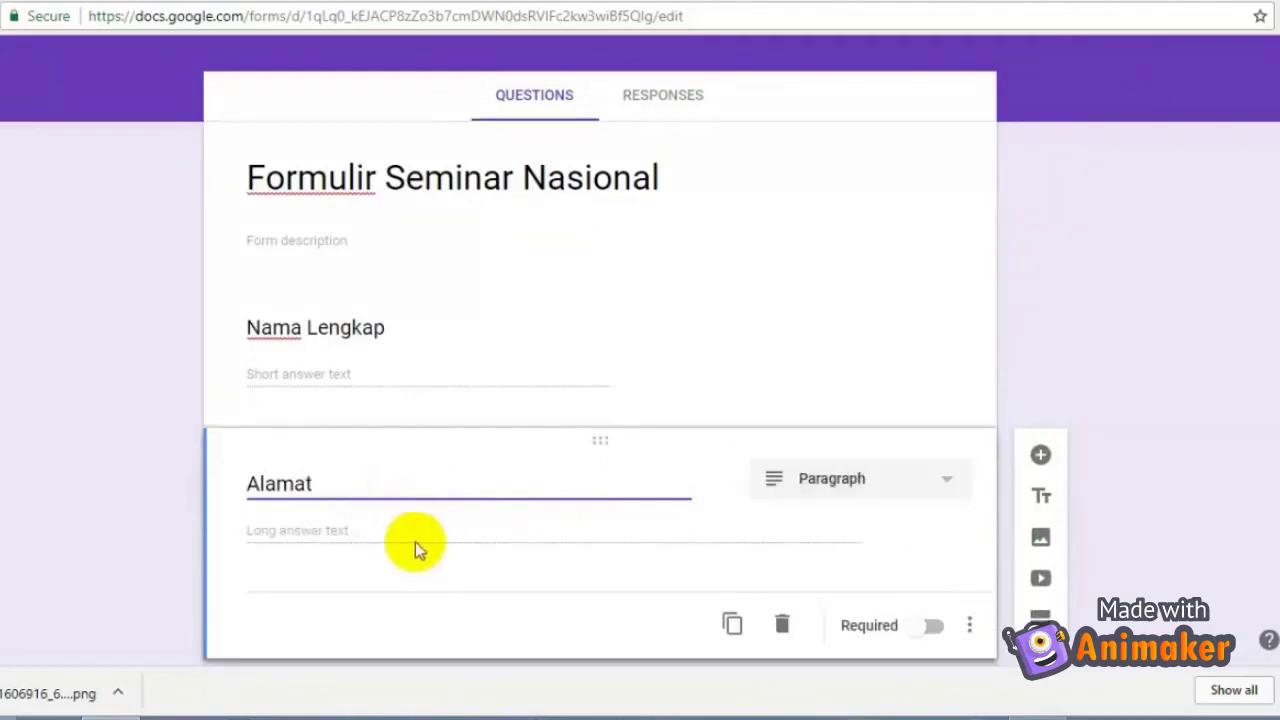
pyautogui.click(818, 490)
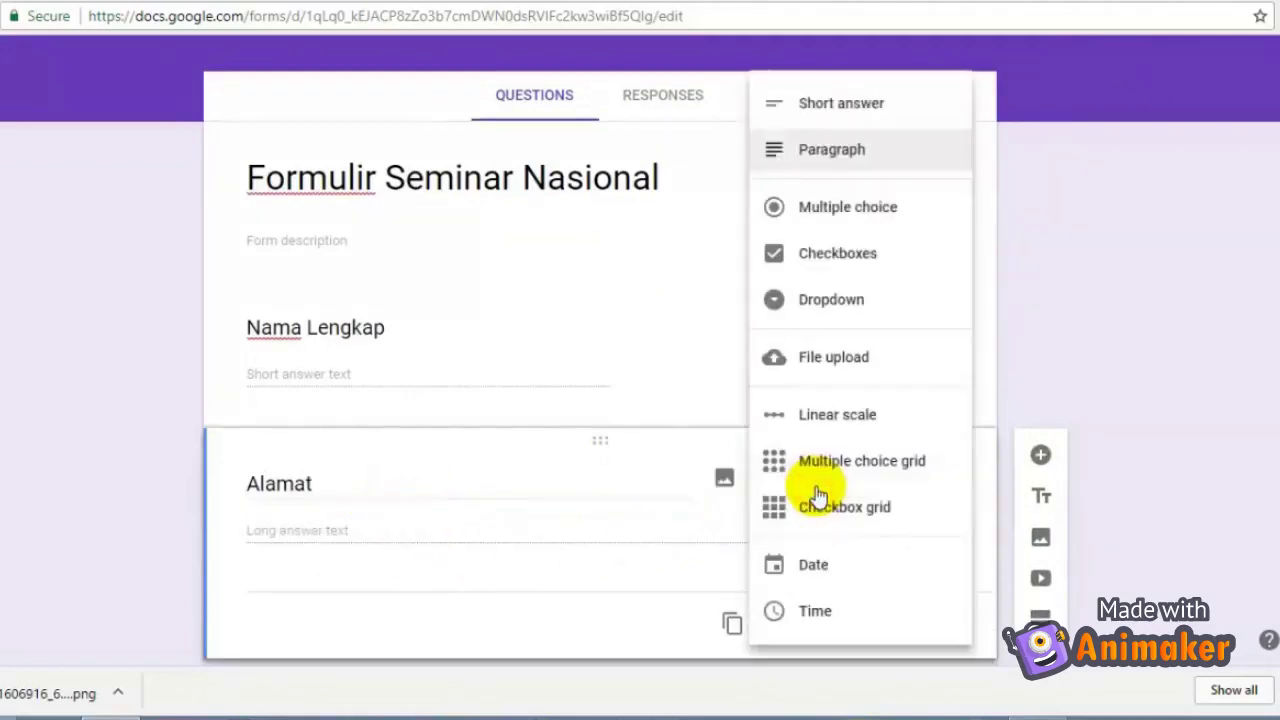
pyautogui.click(840, 116)
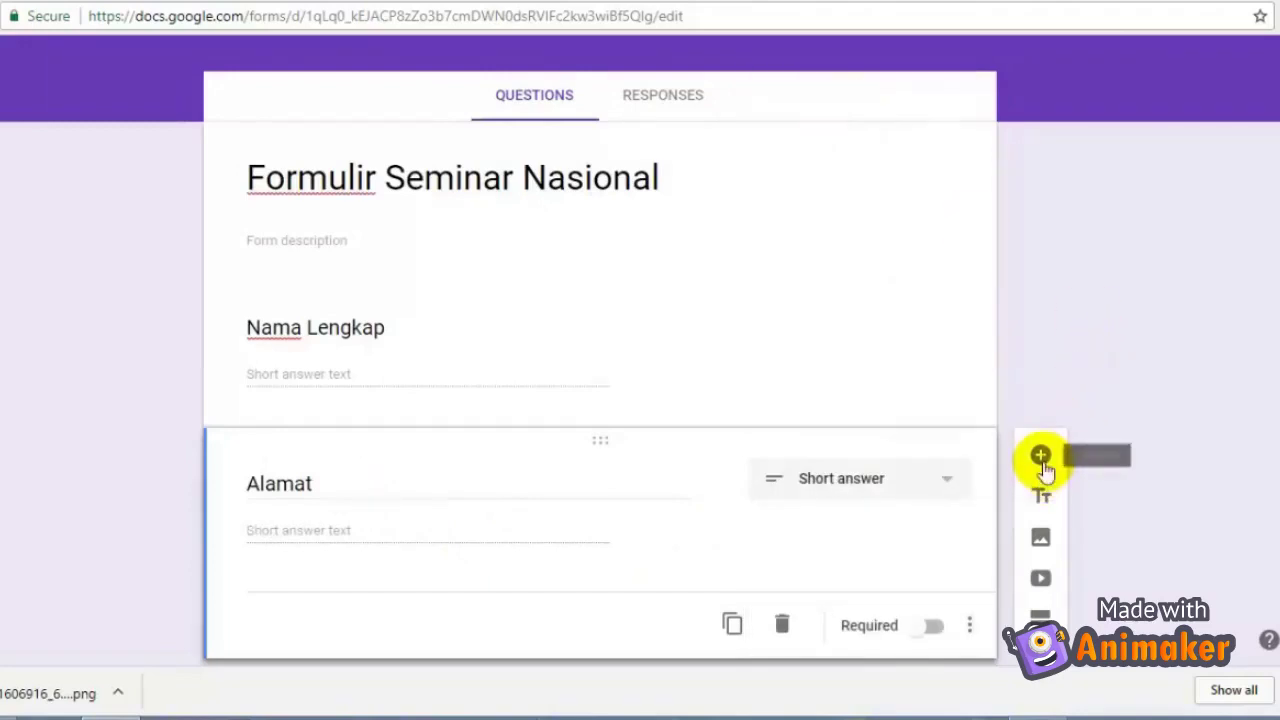
# Add a Short answer question titled "No. Hp" below Alamat, followed by a Date question titled "Tanggal Lahir"
pyautogui.scroll(-1, 1043, 458)
pyautogui.click(1041, 411)
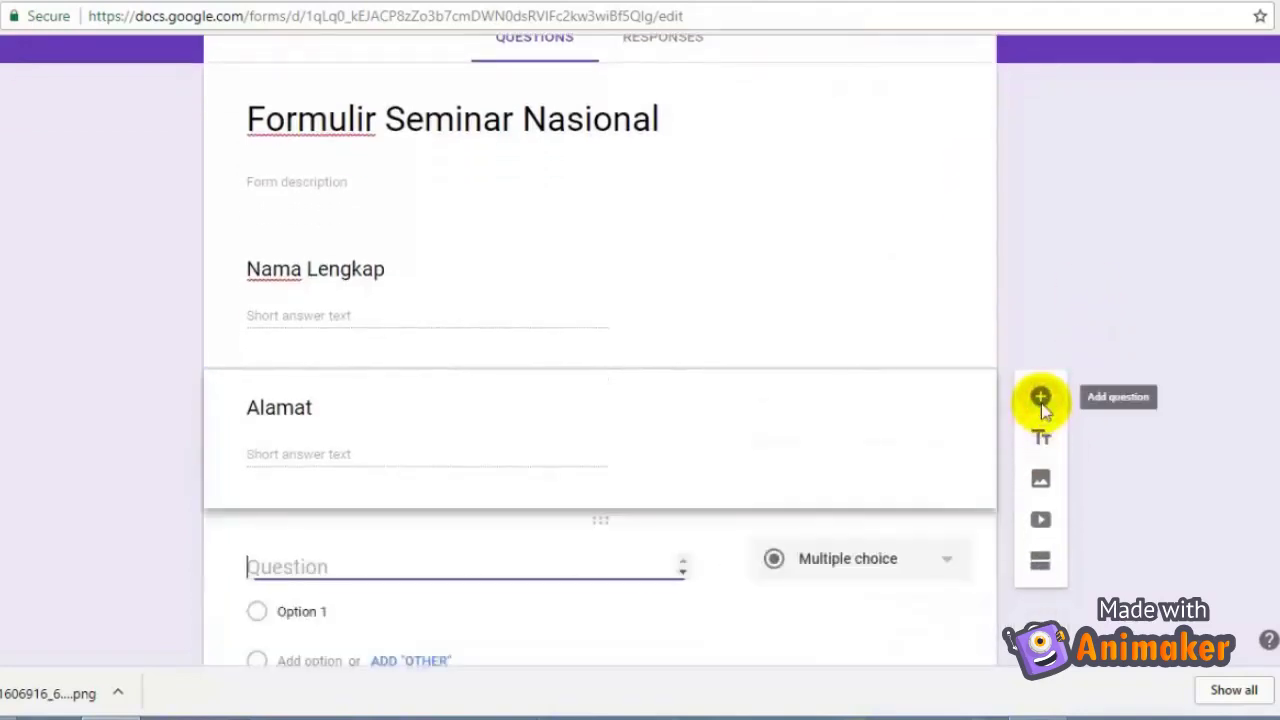
pyautogui.scroll(-1, 500, 480)
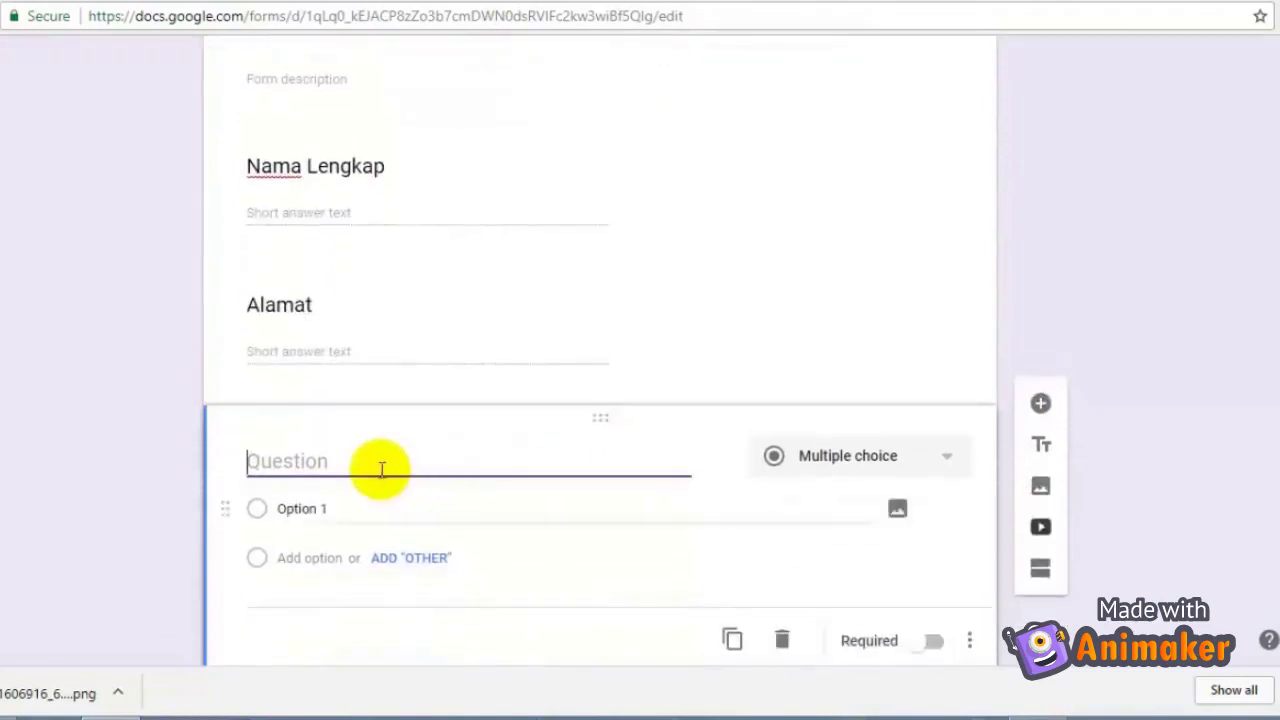
pyautogui.click(367, 463)
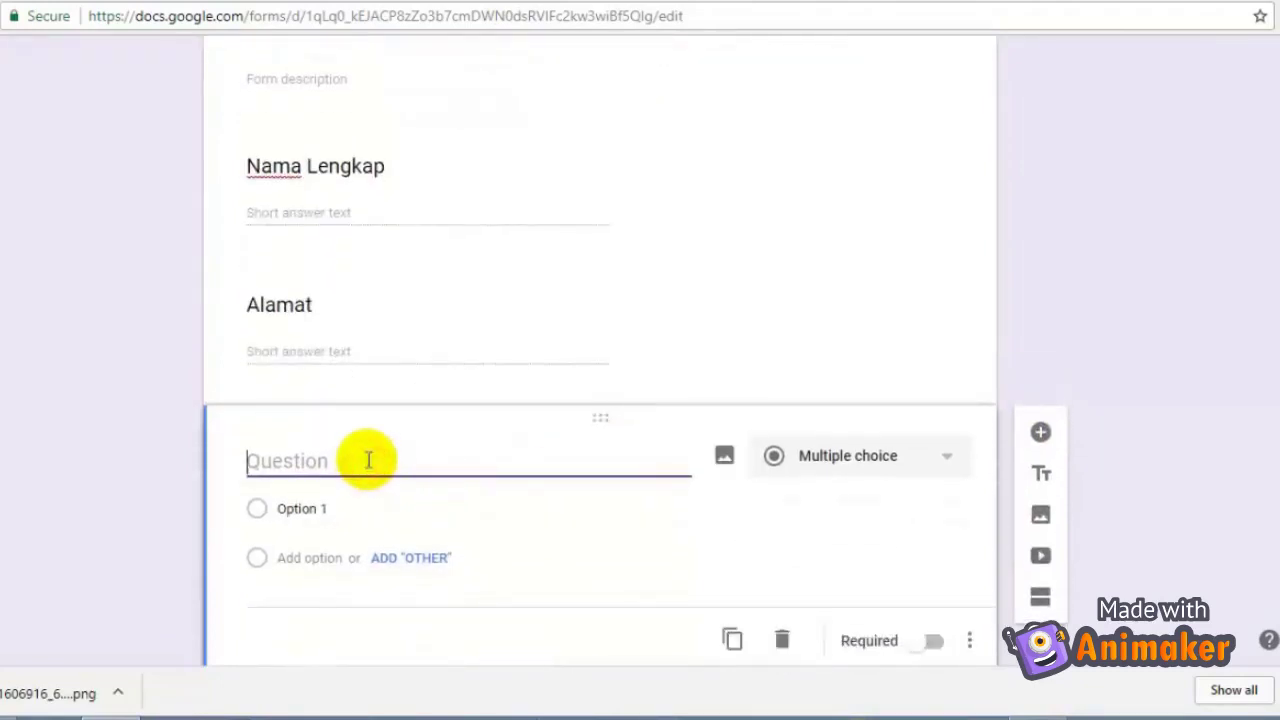
pyautogui.write('No. Hp')
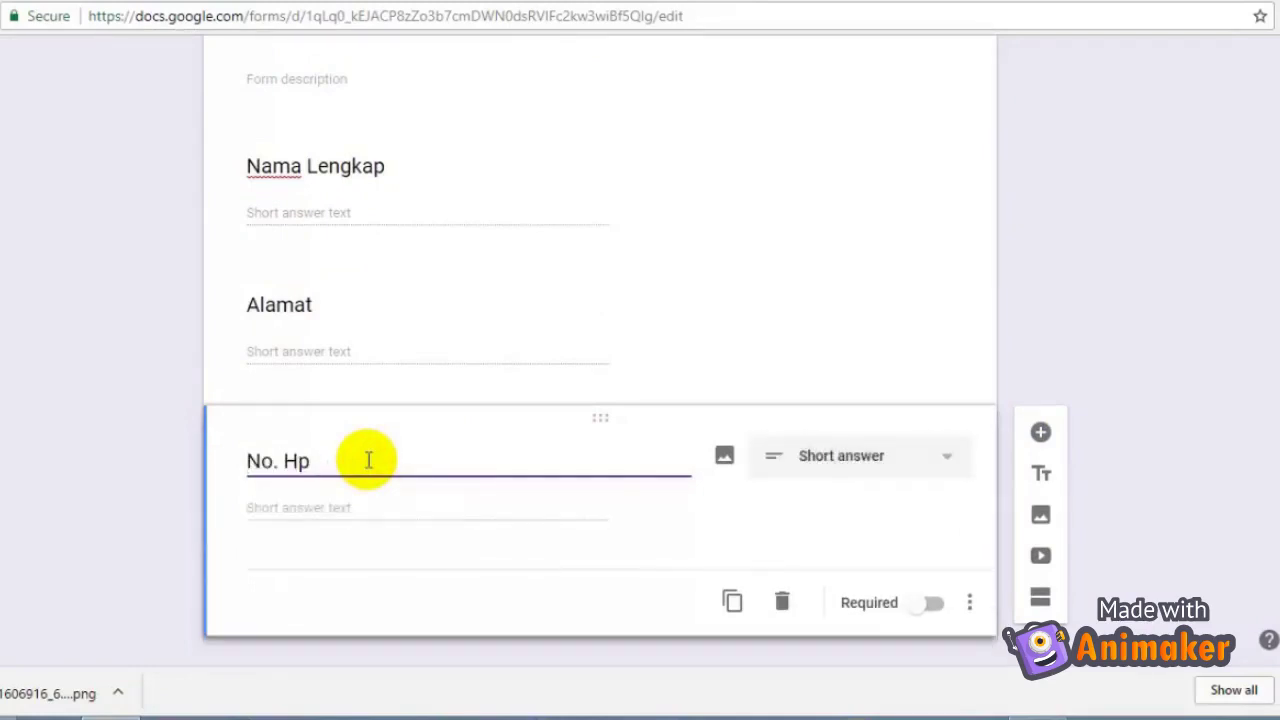
pyautogui.click(843, 455)
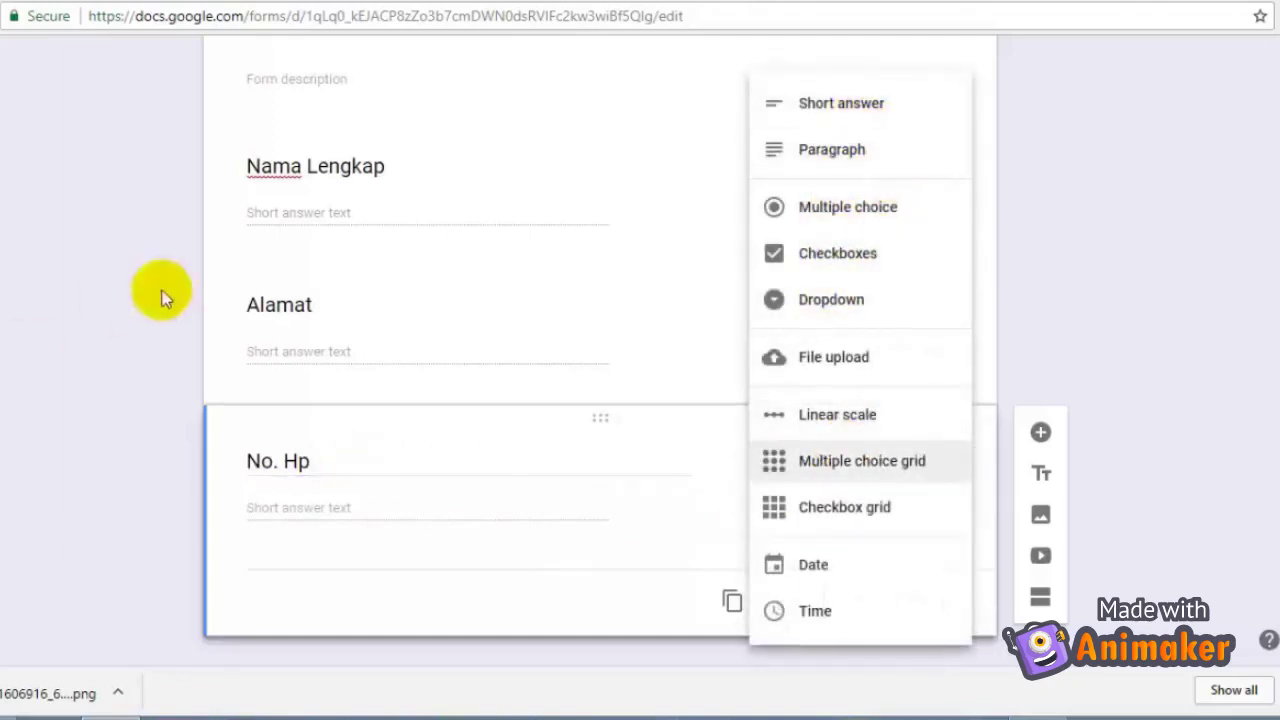
pyautogui.click(415, 503)
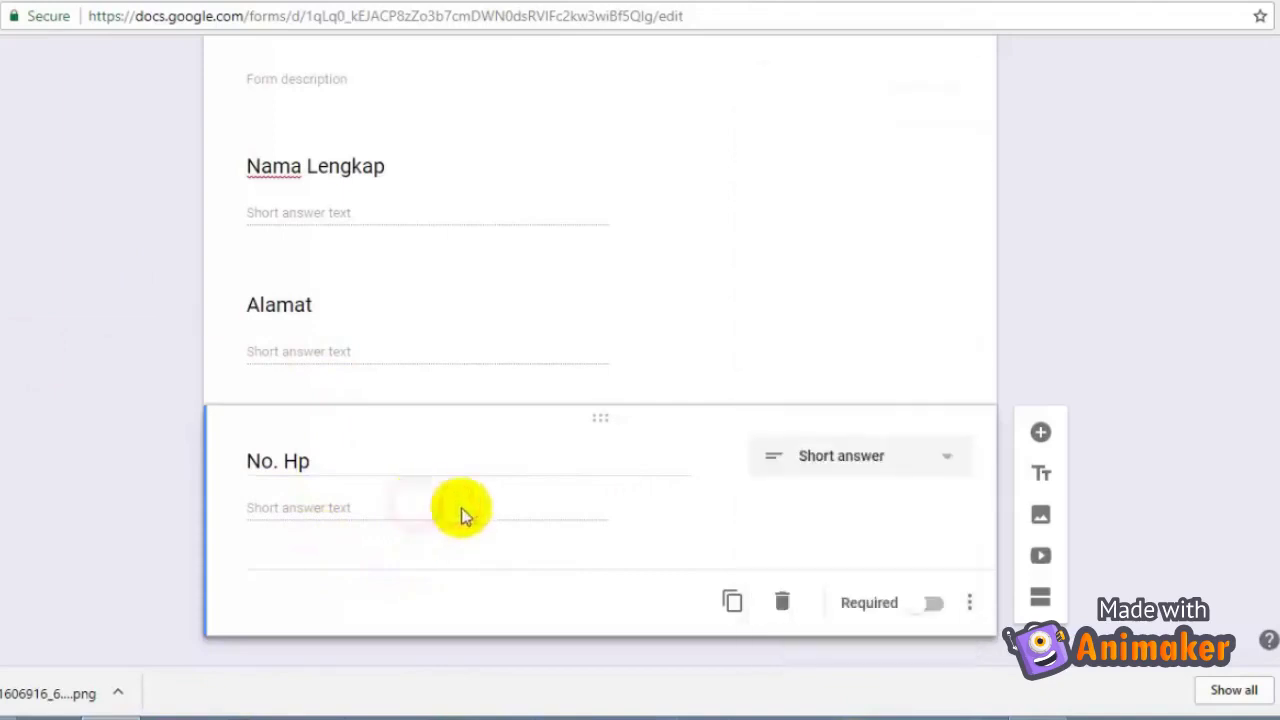
pyautogui.click(1041, 434)
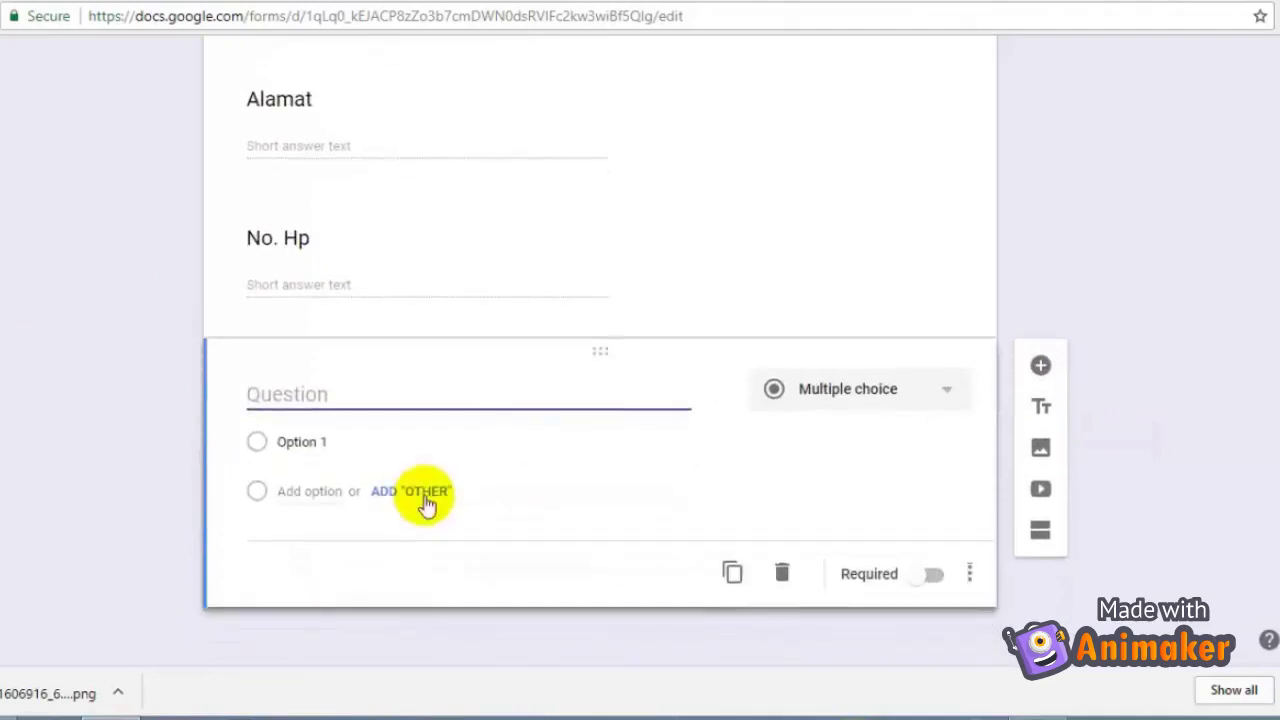
pyautogui.write('Tanggal Lahir')
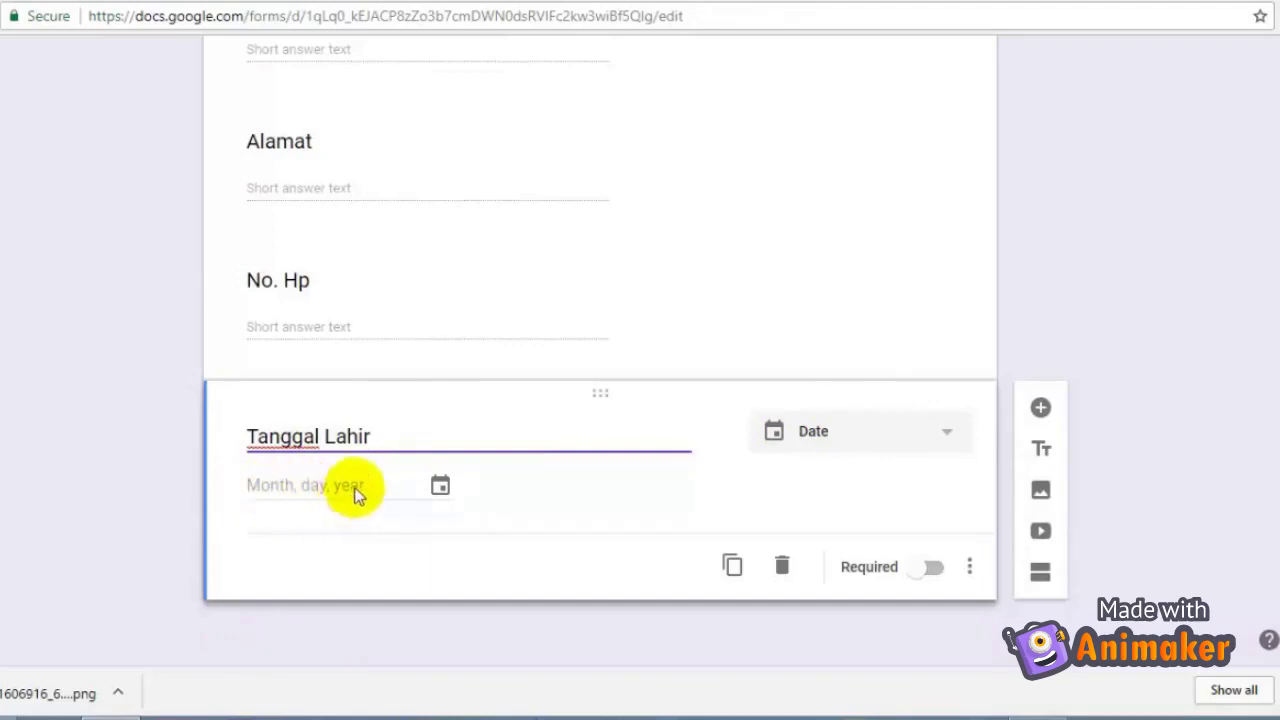
# Review the form's questions from the title down to Tanggal Lahir and open the form preview
pyautogui.scroll(5, 460, 466)
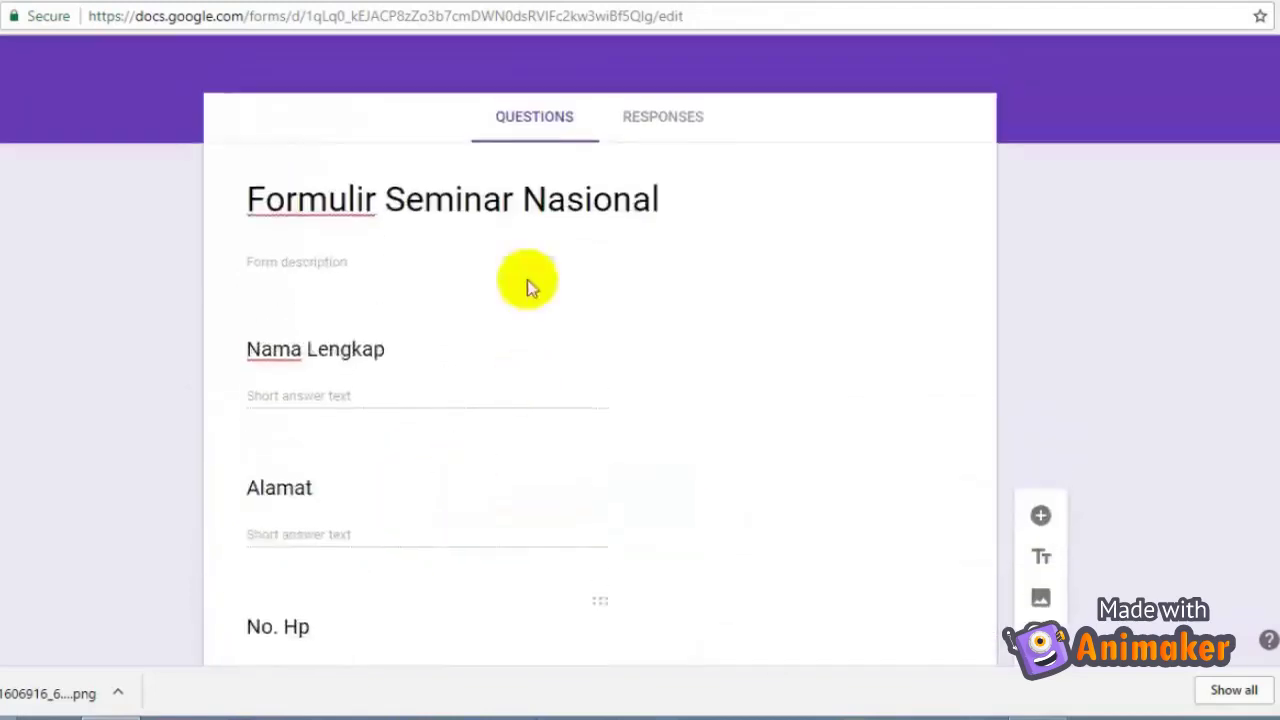
pyautogui.scroll(-3, 526, 394)
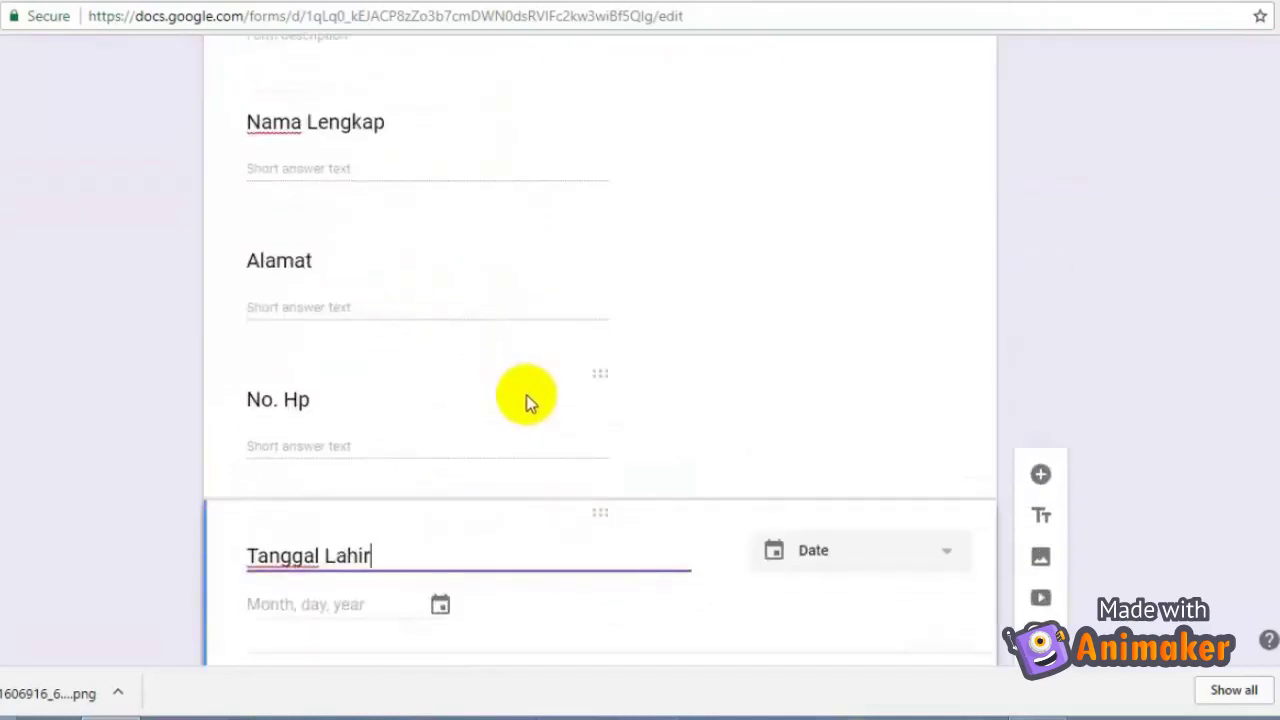
pyautogui.scroll(3, 526, 395)
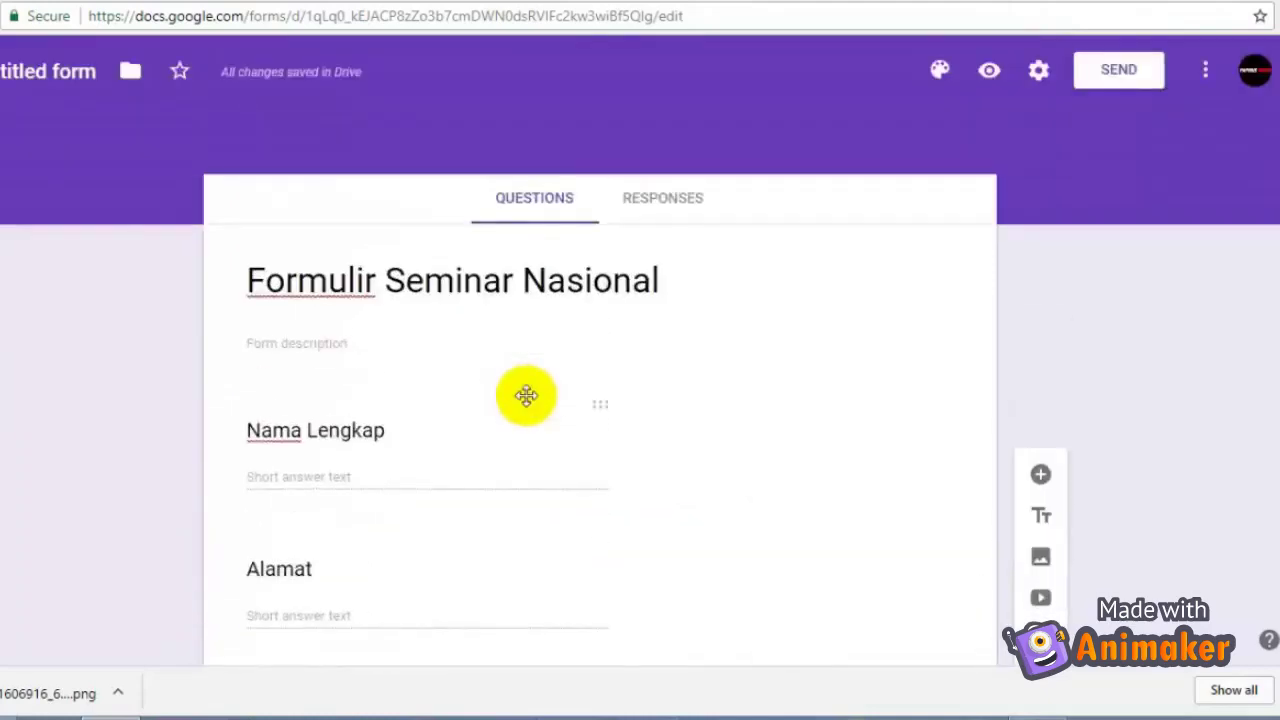
pyautogui.scroll(-3, 835, 506)
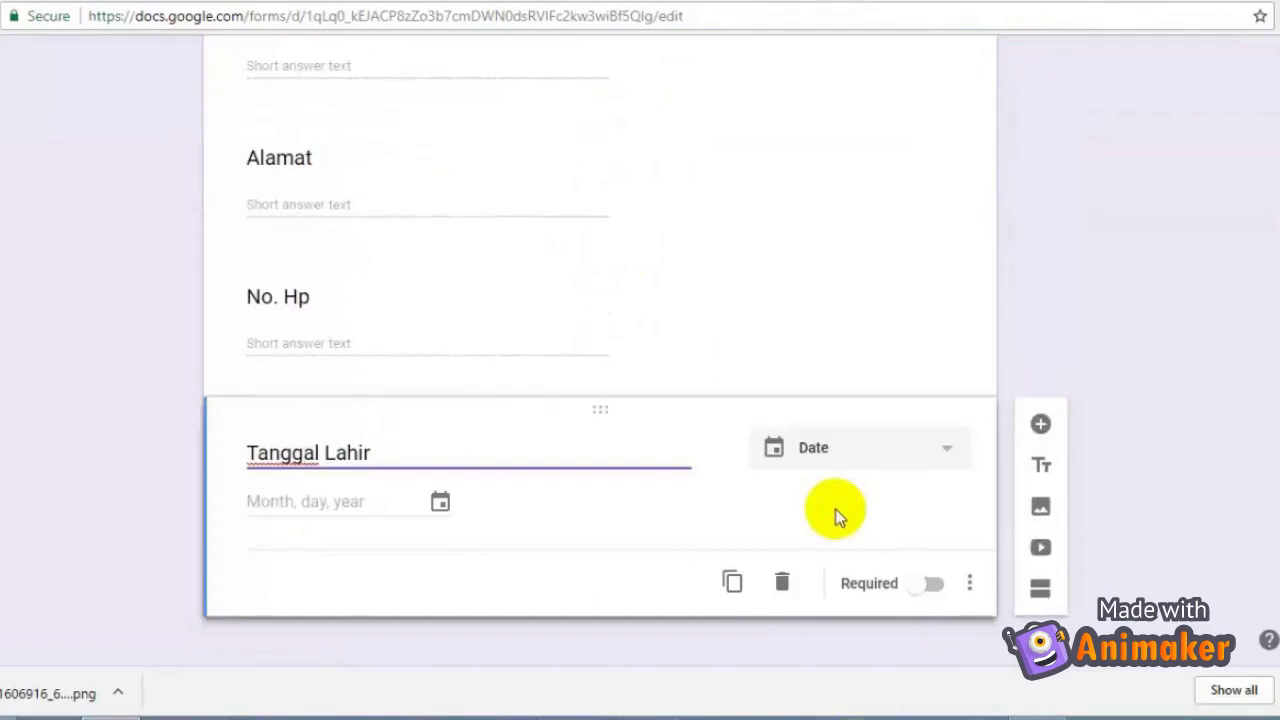
pyautogui.scroll(3, 842, 550)
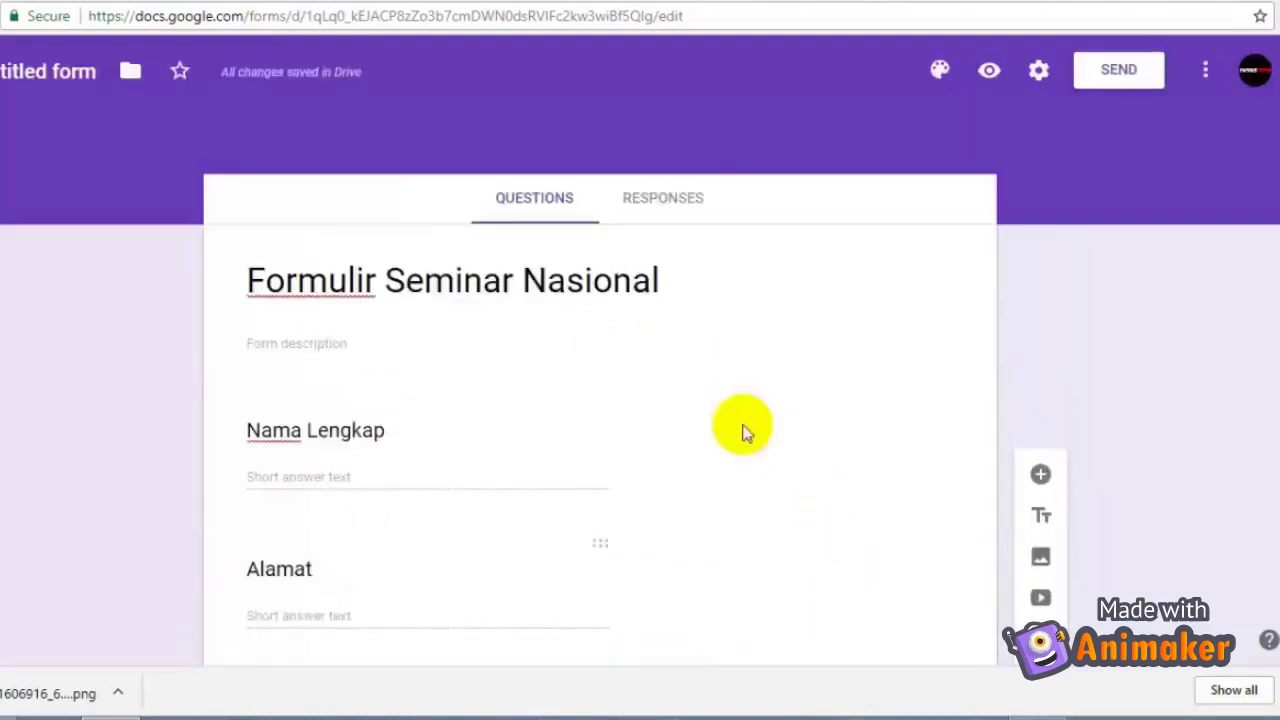
pyautogui.scroll(-3, 714, 517)
pyautogui.scroll(3, 749, 500)
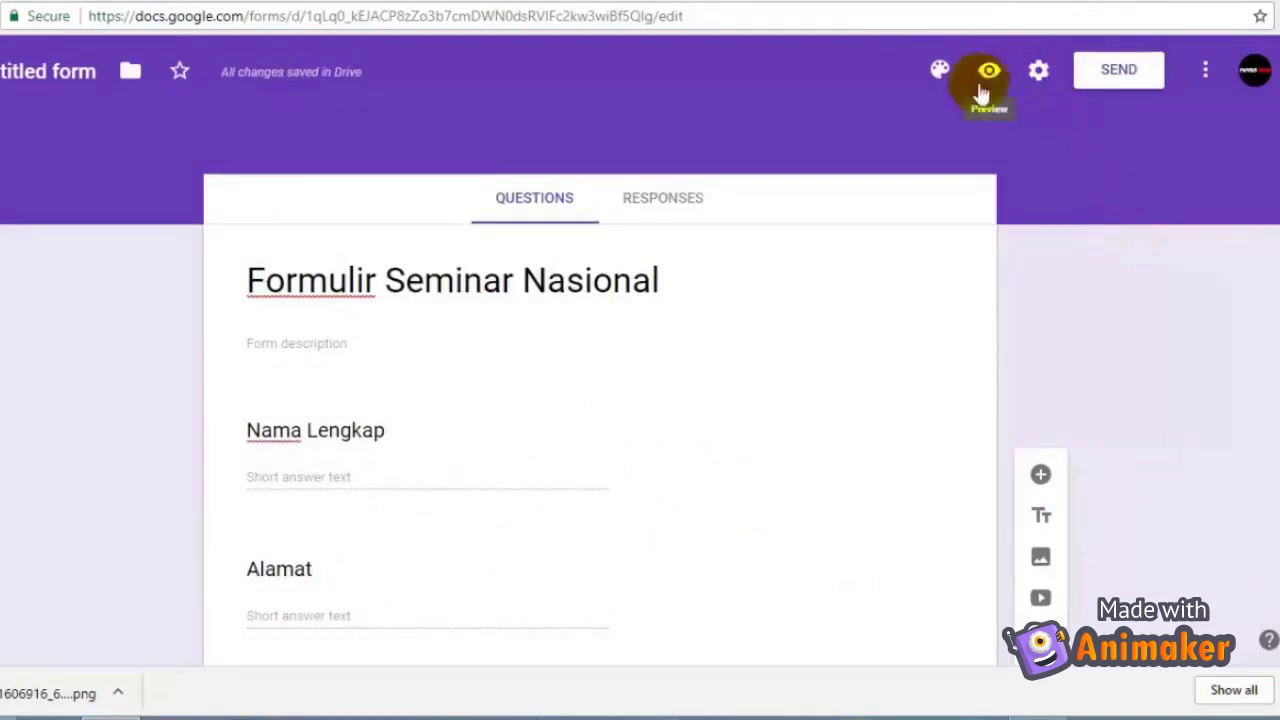
pyautogui.scroll(-3, 985, 305)
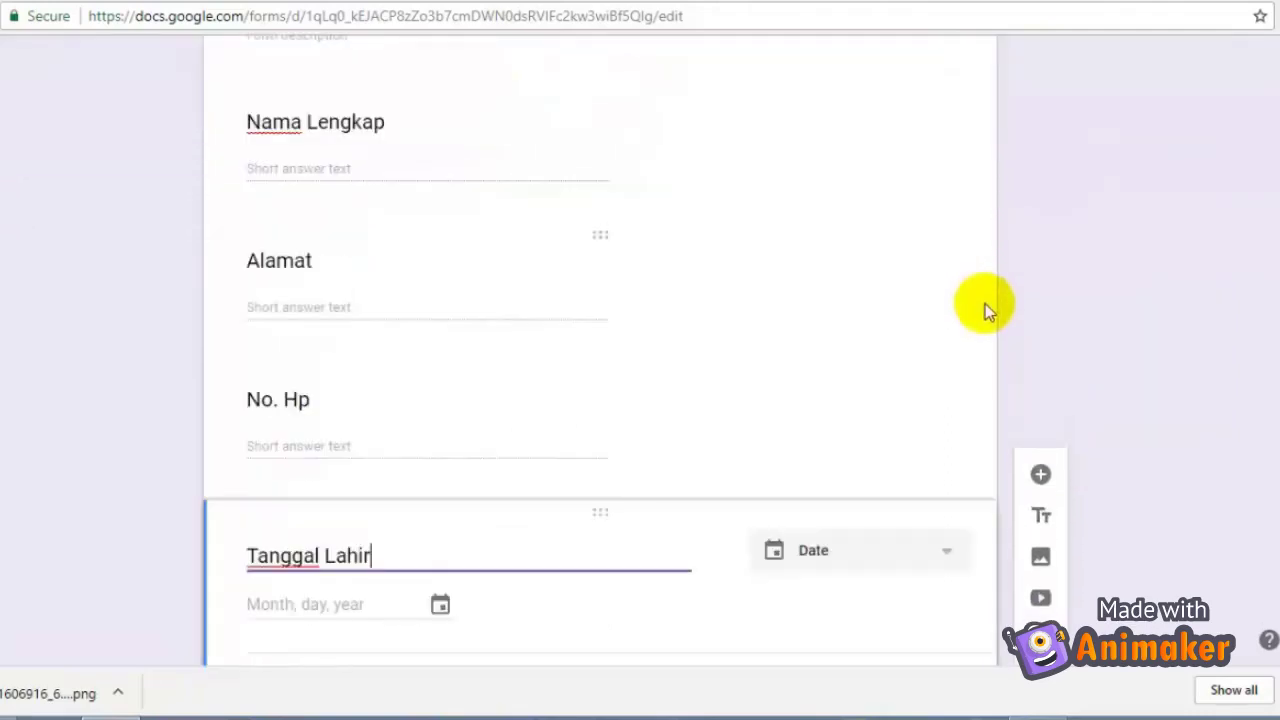
pyautogui.scroll(3, 985, 305)
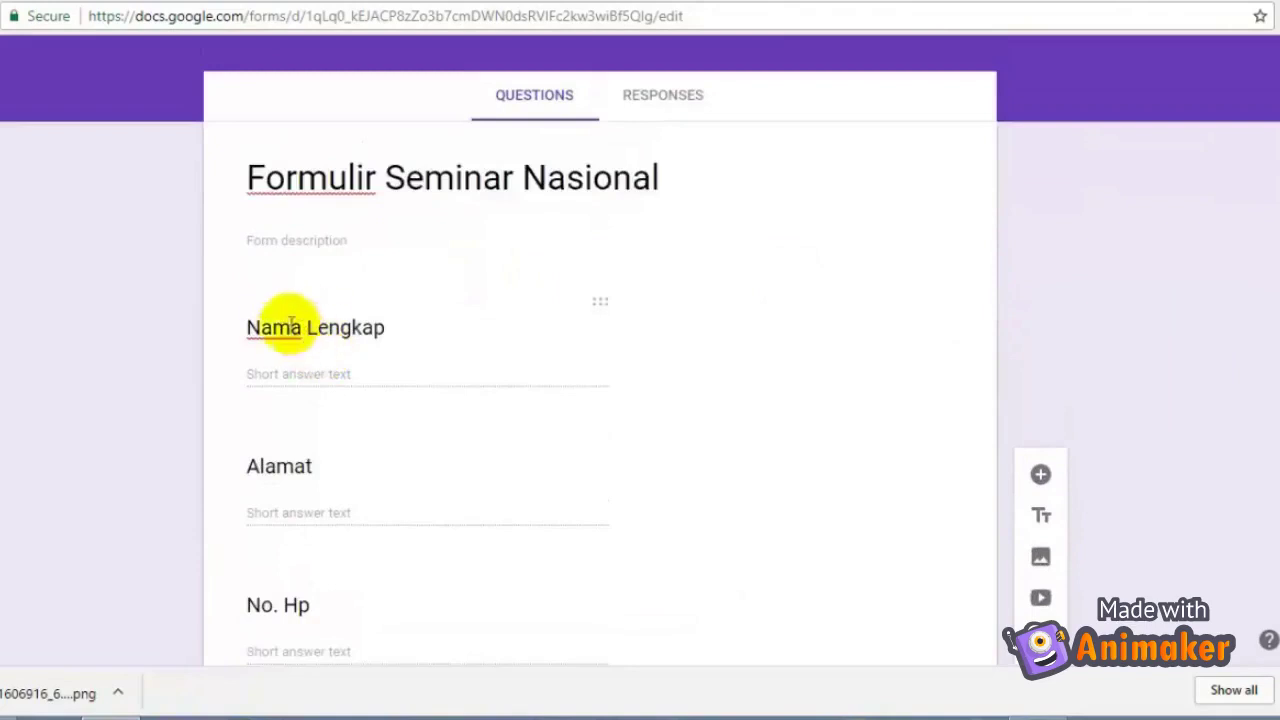
pyautogui.scroll(-1, 309, 518)
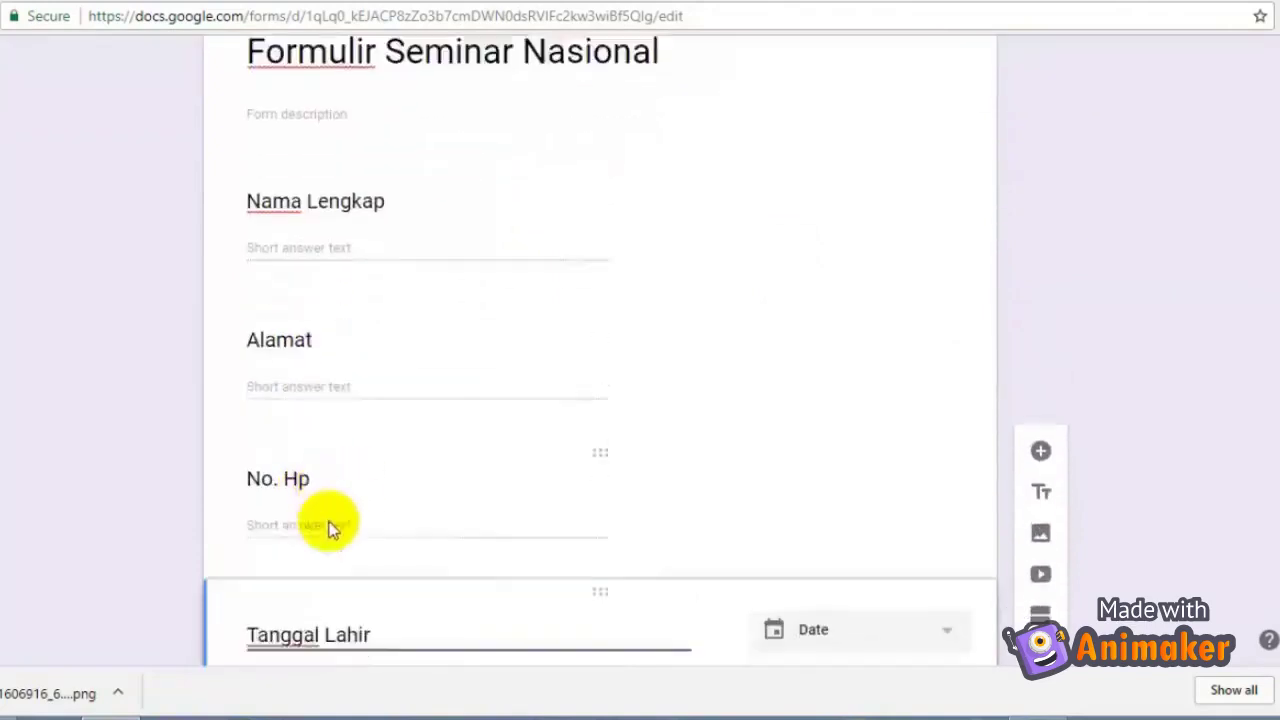
pyautogui.scroll(-2, 390, 505)
pyautogui.scroll(3, 396, 503)
pyautogui.scroll(1, 395, 503)
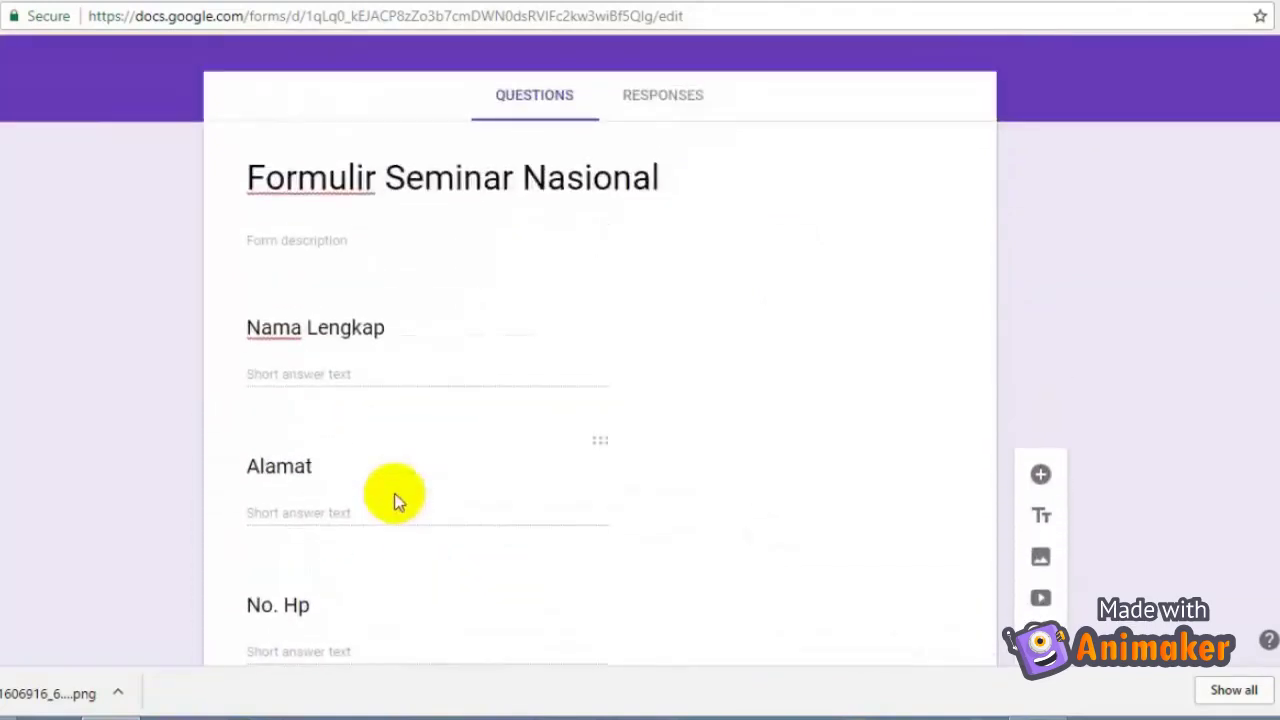
pyautogui.scroll(2, 395, 500)
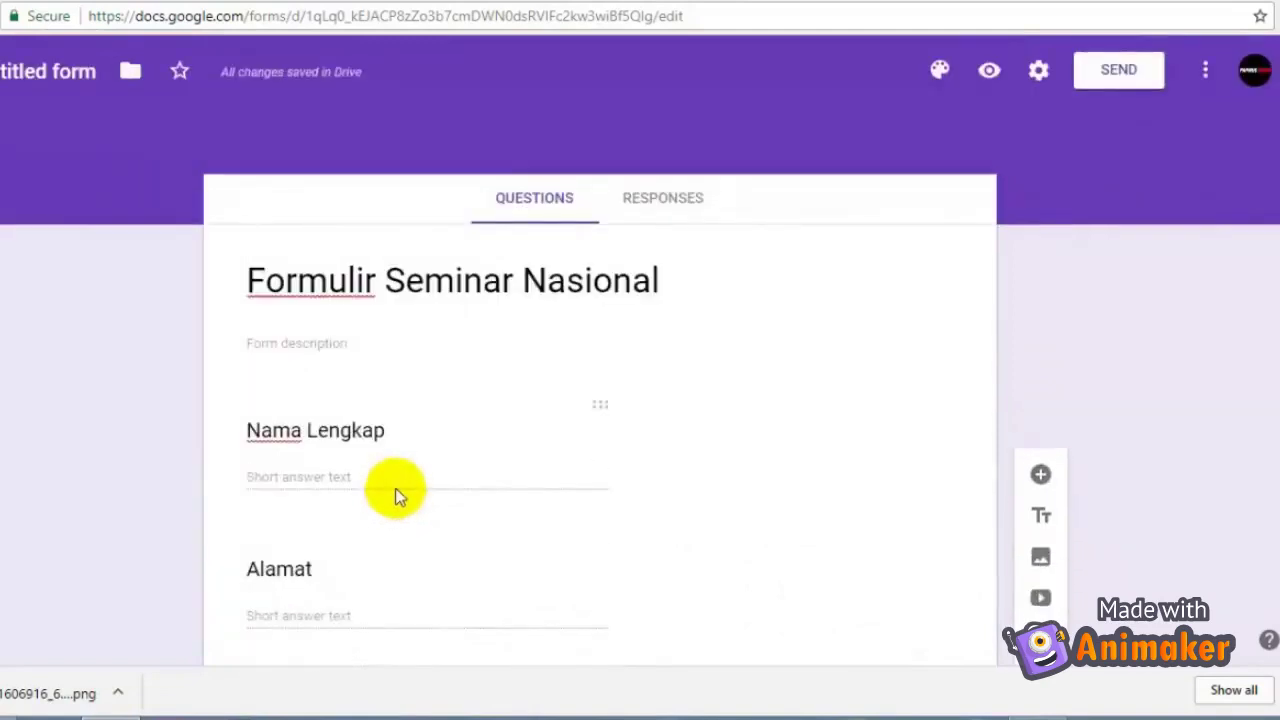
pyautogui.click(988, 70)
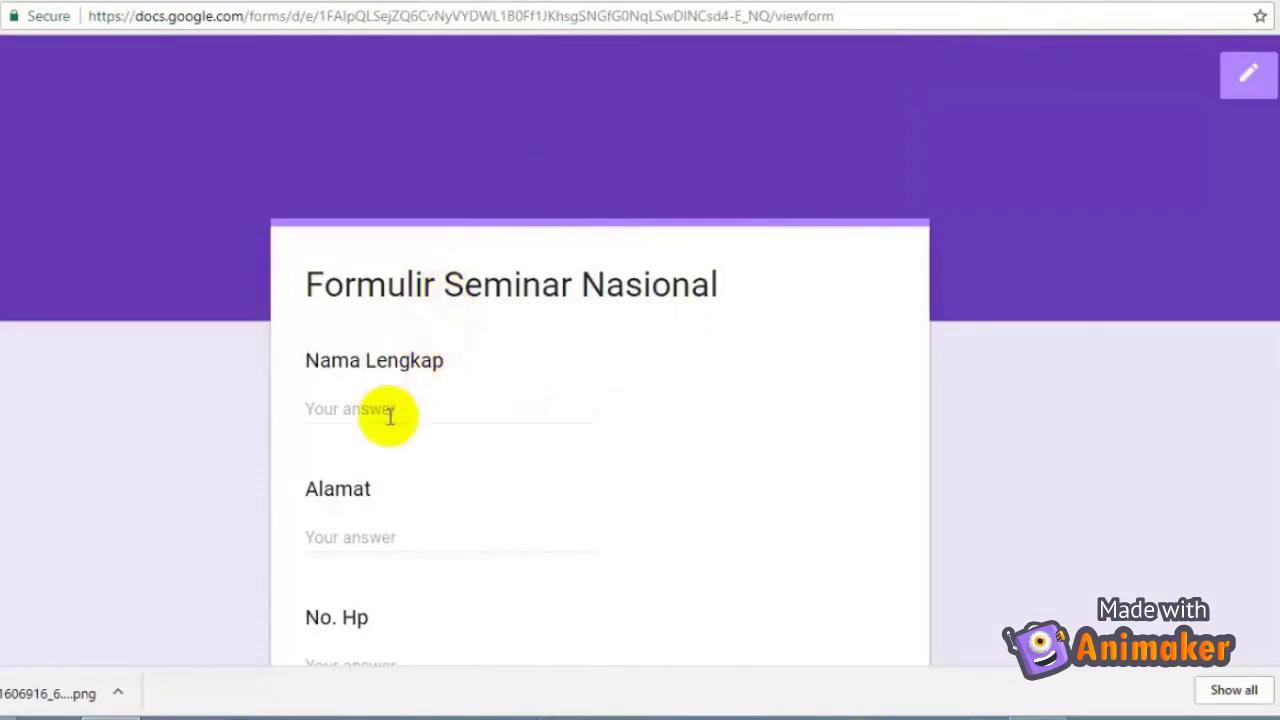
# Fill in the respondent's full name, address and phone number in the Nama Lengkap, Alamat and No. Hp fields of the previewed form
pyautogui.scroll(-1, 400, 318)
pyautogui.click(402, 303)
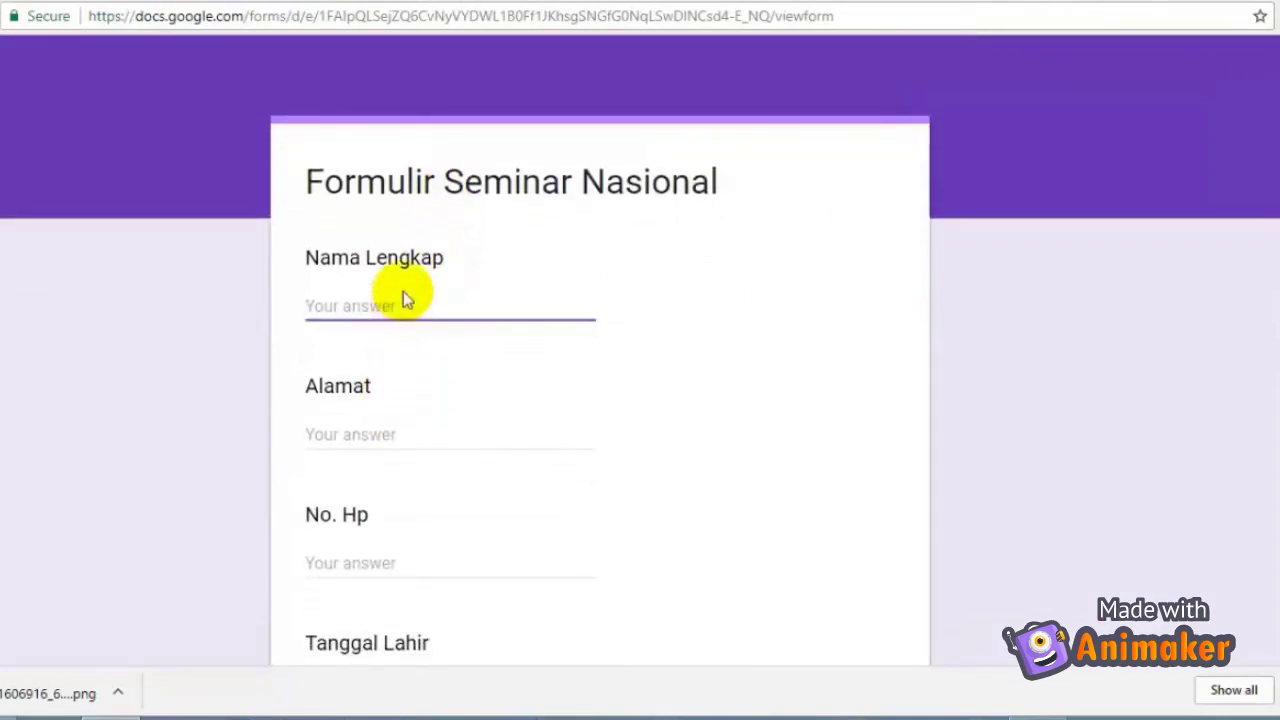
pyautogui.write('Anton')
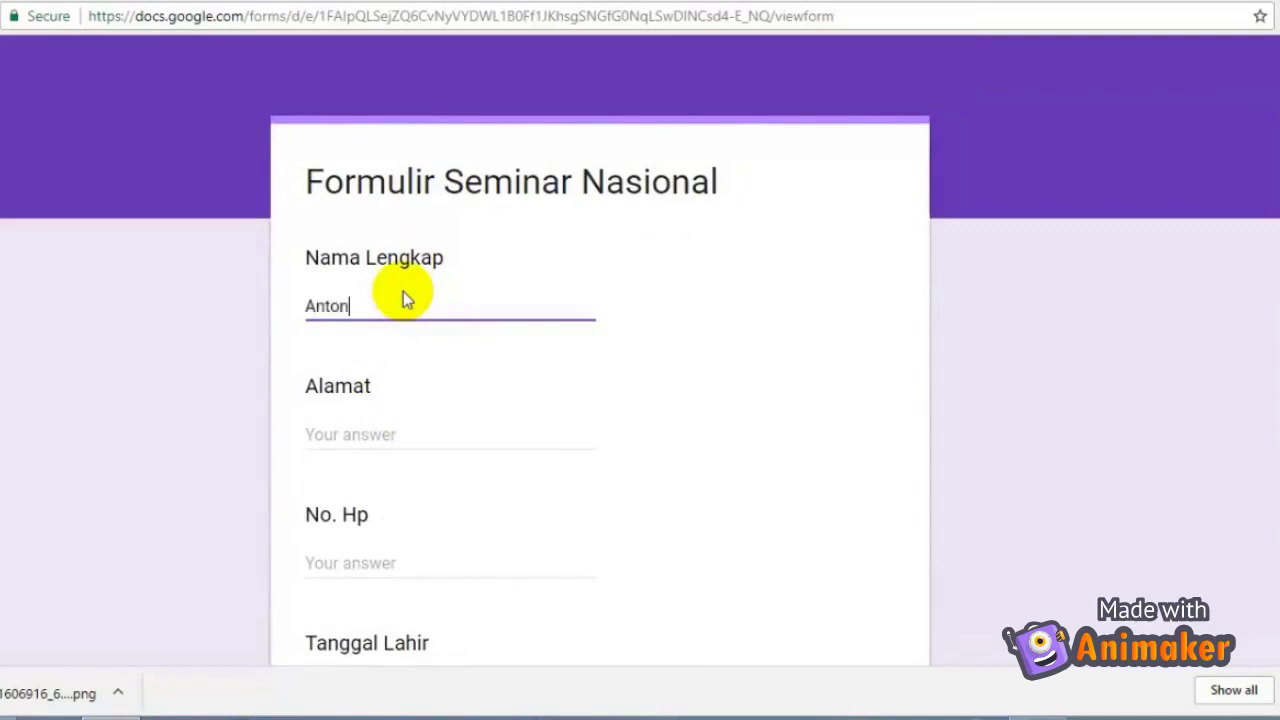
pyautogui.click(344, 431)
pyautogui.write('Jakart')
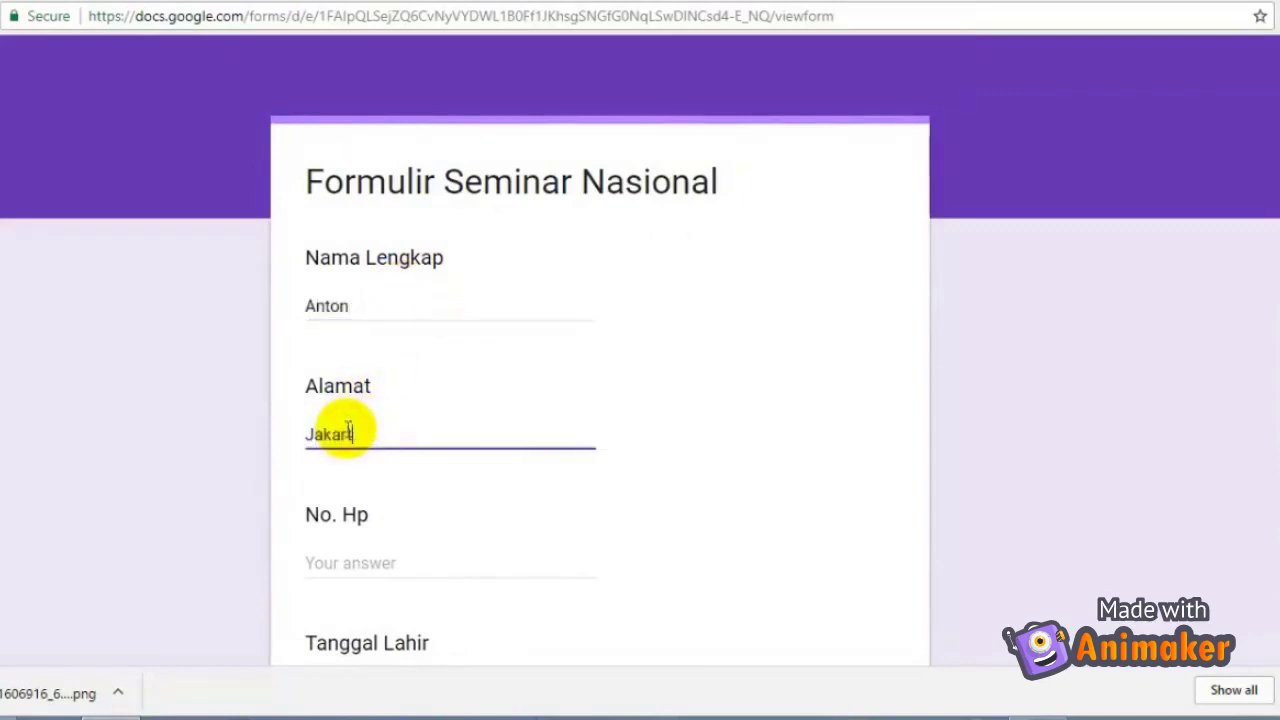
pyautogui.write('a')
pyautogui.click(353, 556)
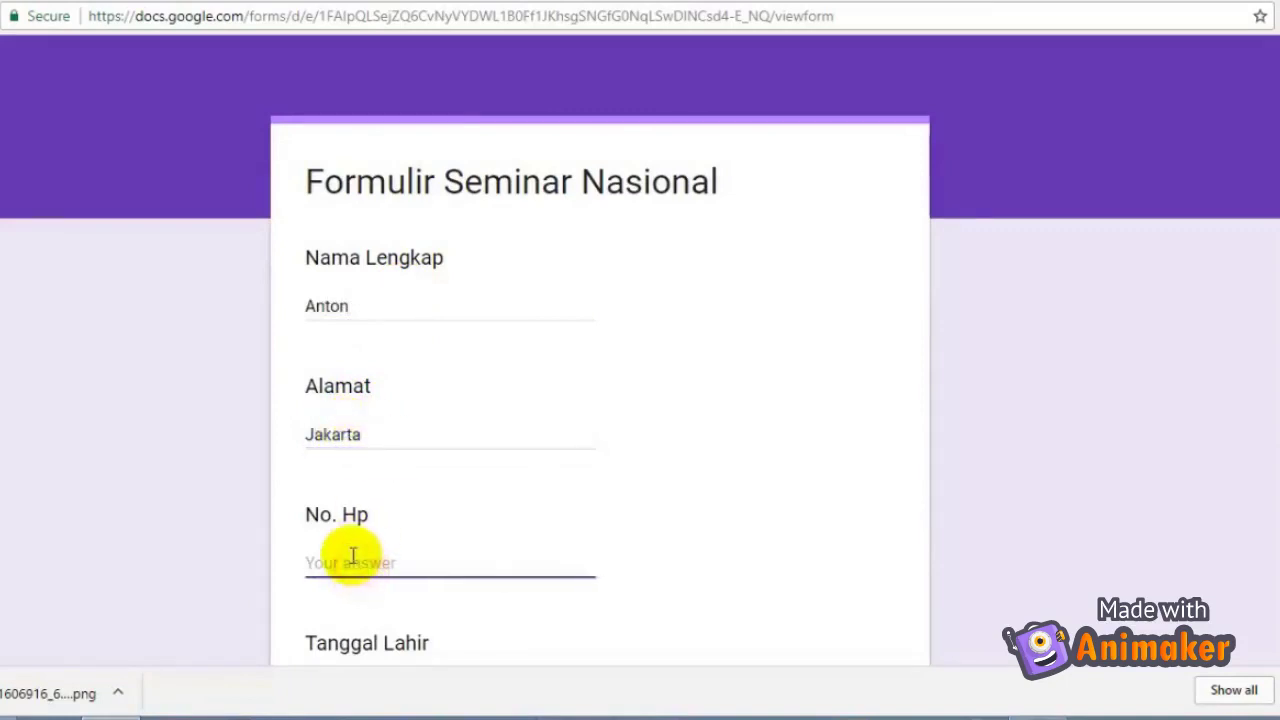
pyautogui.write('08')
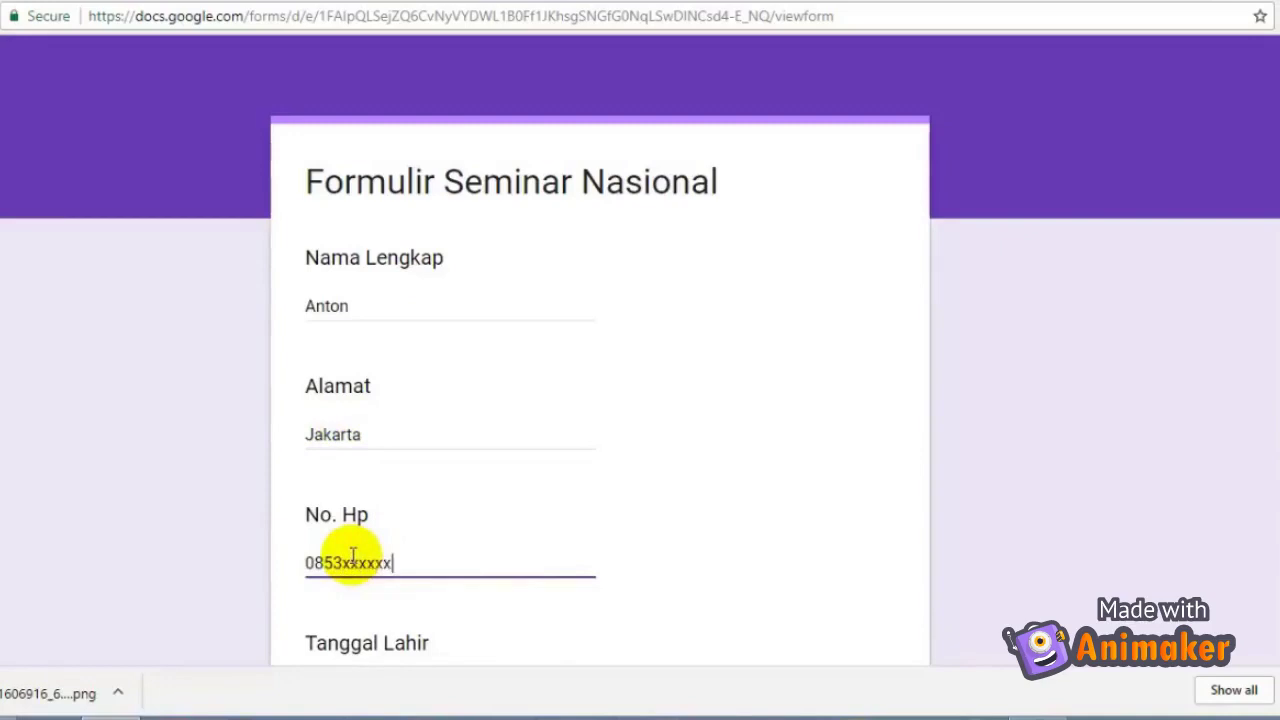
pyautogui.write('53xxxxxx')
# Enter the respondent's date of birth under Tanggal Lahir and submit the form response
pyautogui.scroll(-2, 430, 570)
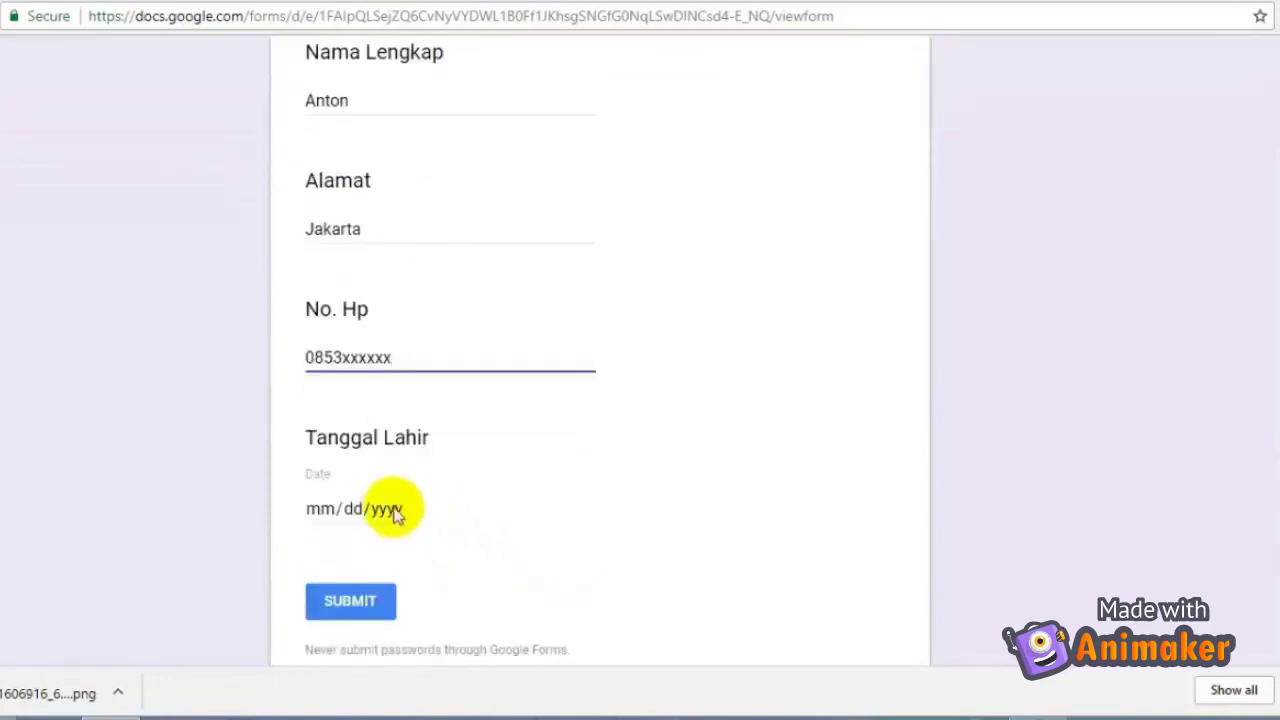
pyautogui.click(320, 510)
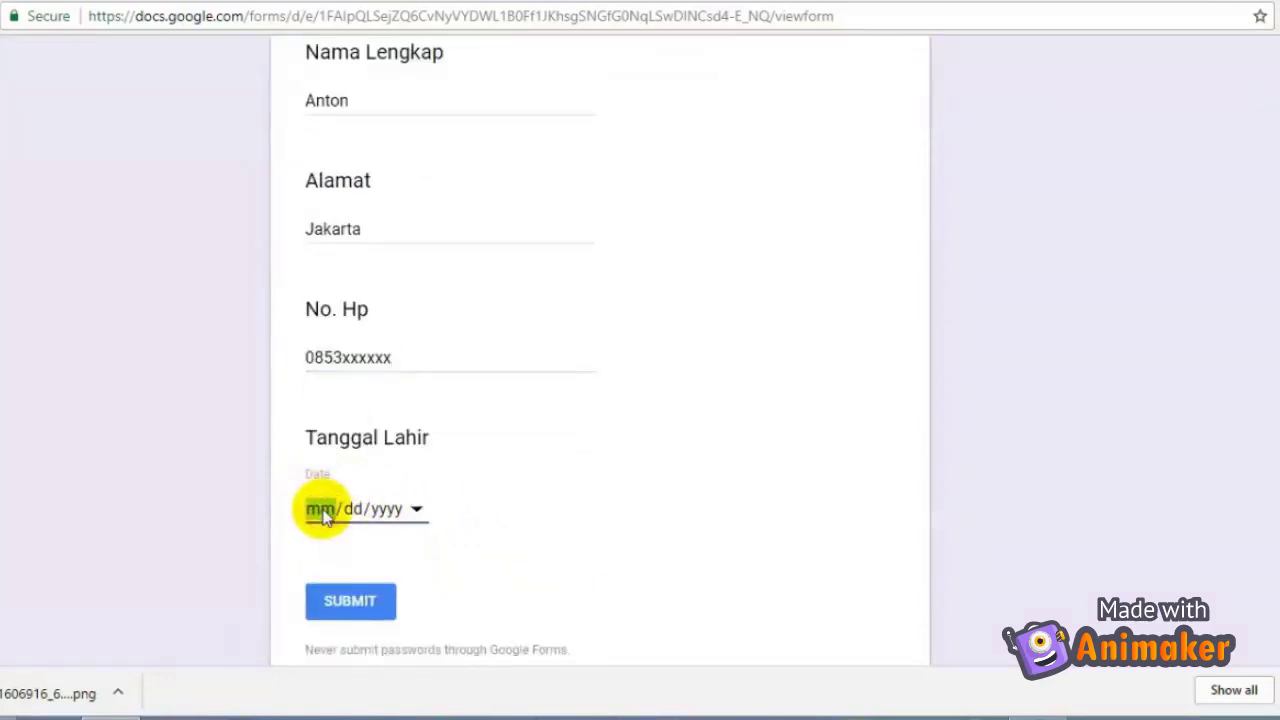
pyautogui.write('03/')
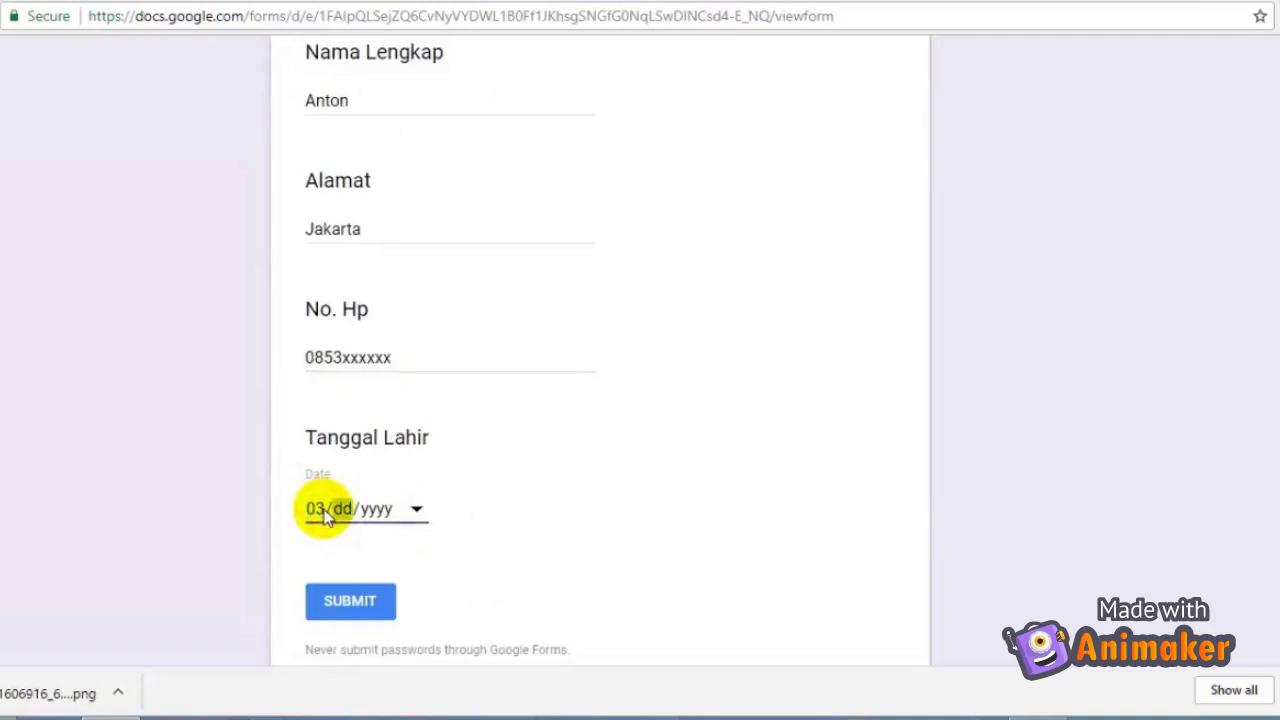
pyautogui.write('31/00')
pyautogui.write('1992')
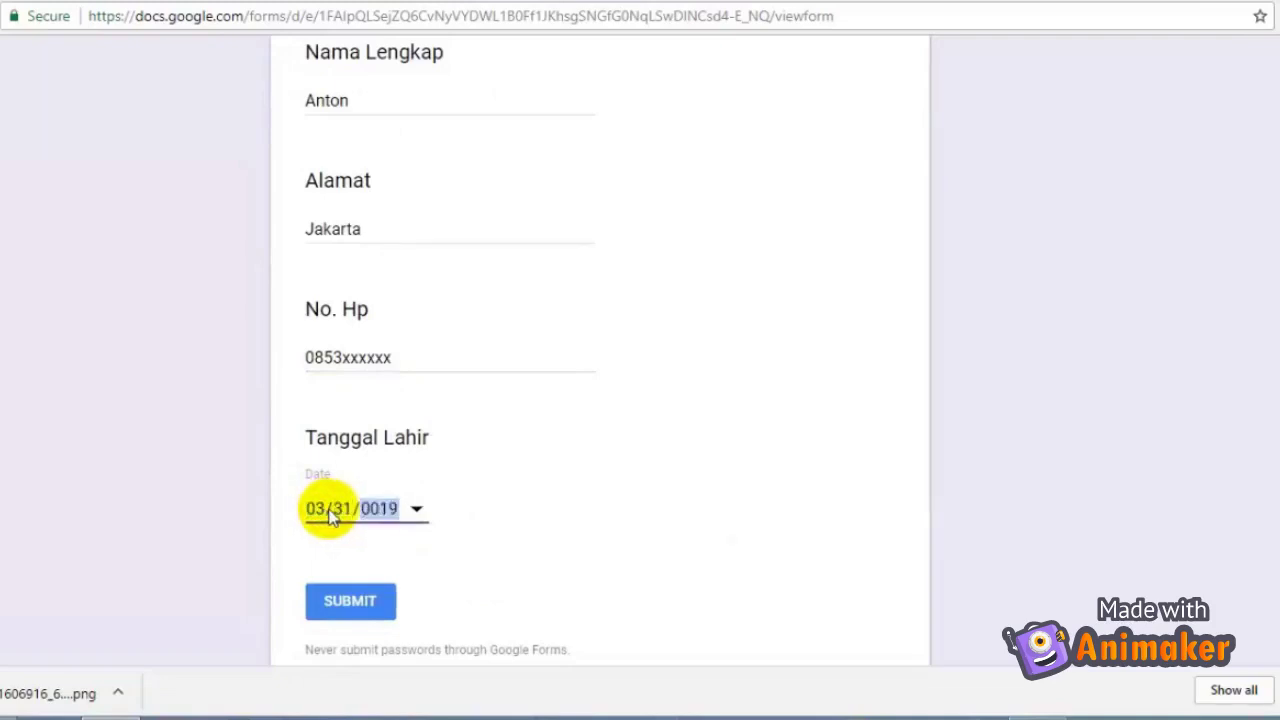
pyautogui.click(369, 603)
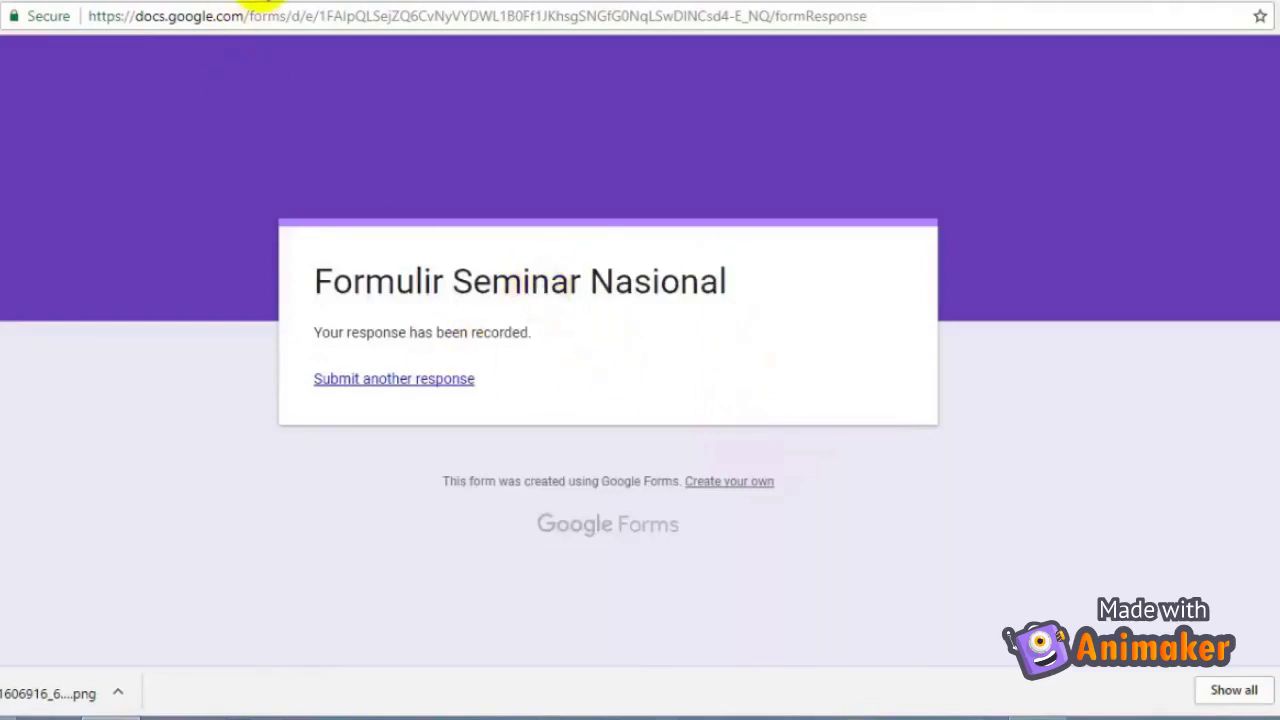
# Return to the form editor and review the response summary for every question from Nama Lengkap down to Tanggal Lahir
pyautogui.click(246, 2)
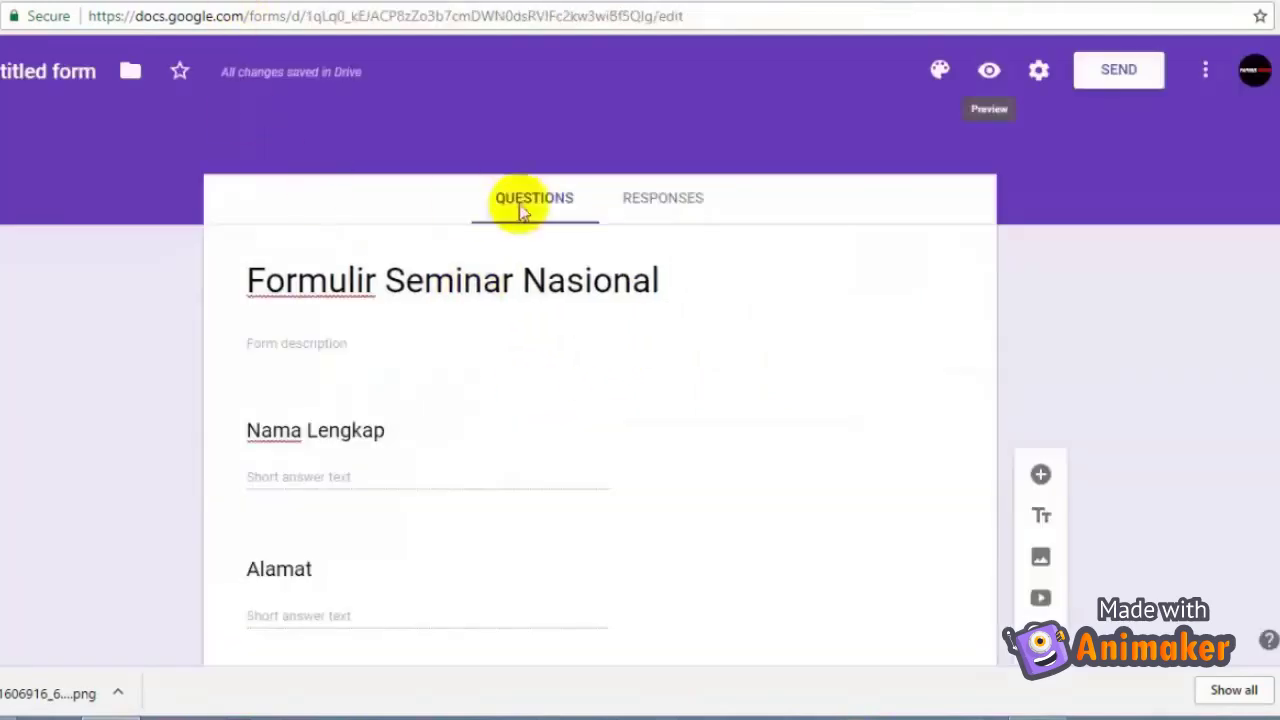
pyautogui.click(640, 206)
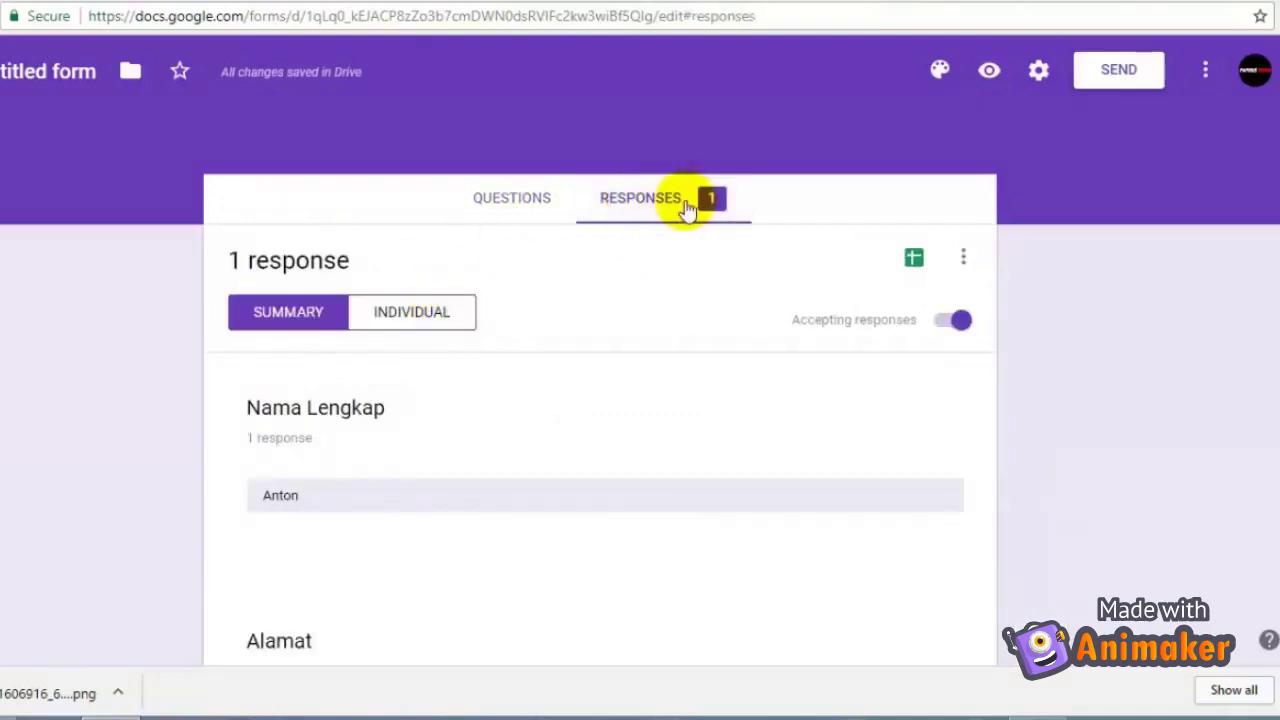
pyautogui.scroll(-2, 434, 429)
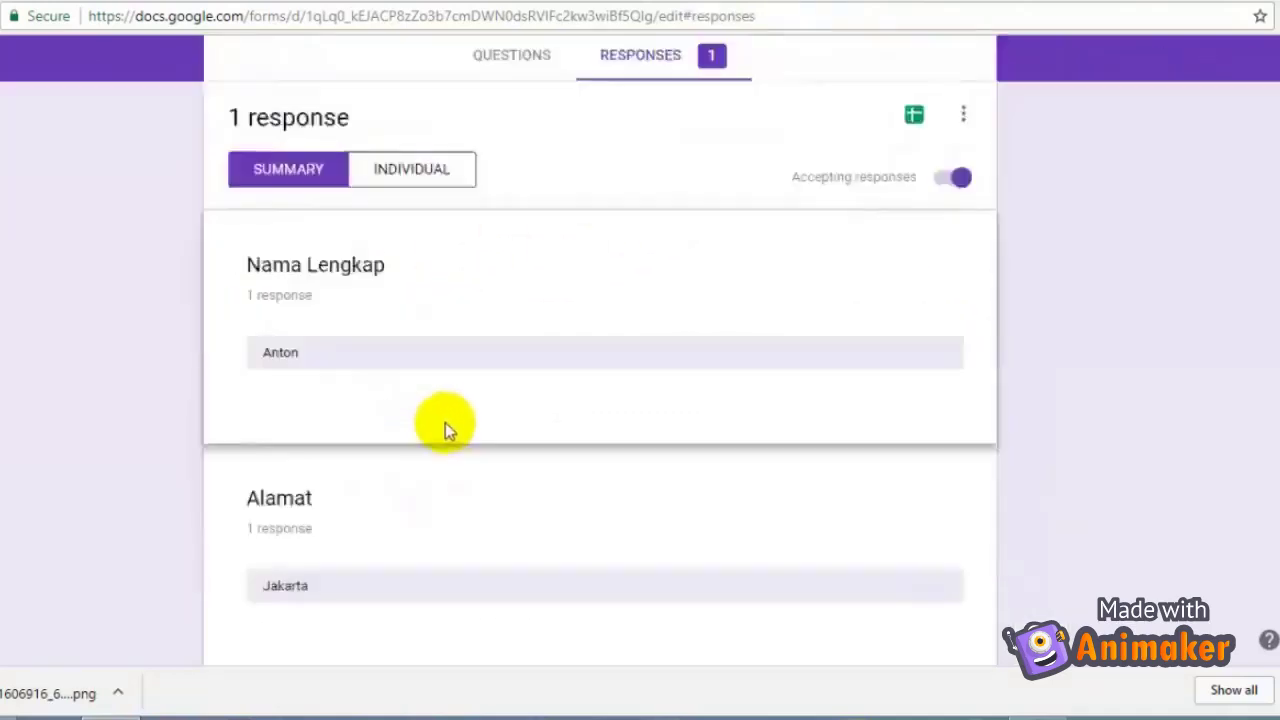
pyautogui.scroll(1, 475, 391)
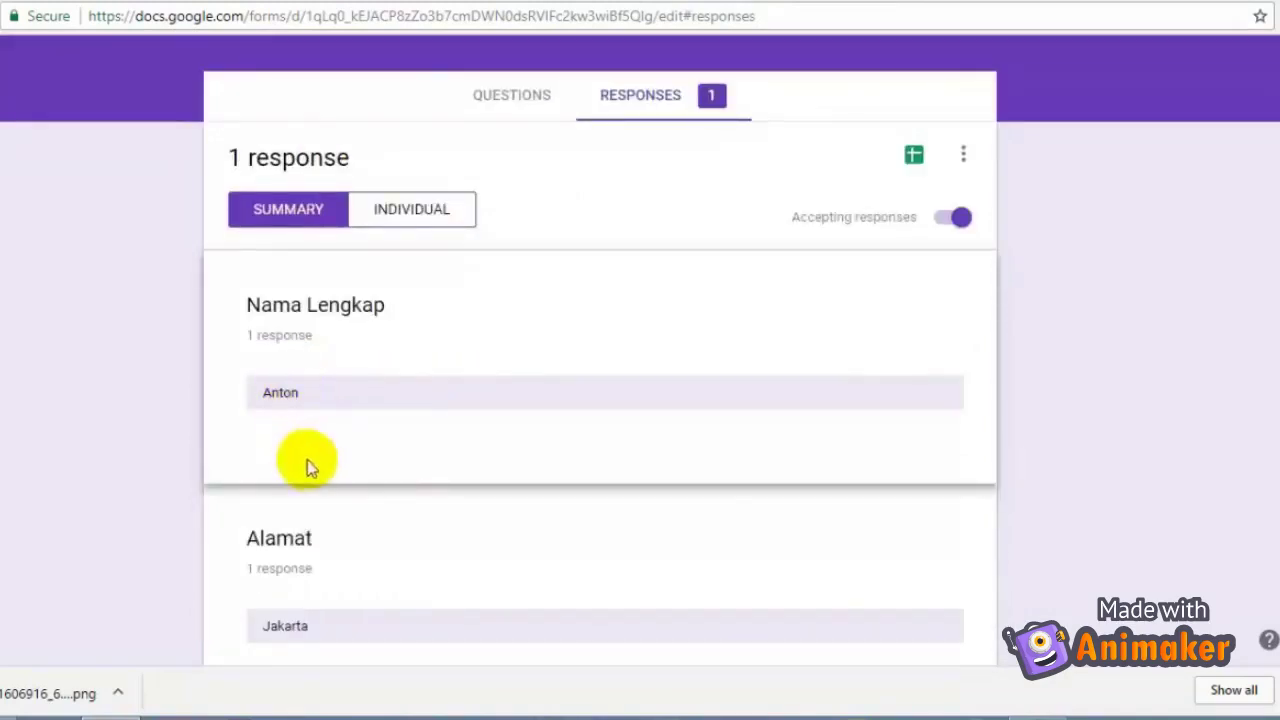
pyautogui.scroll(-1, 311, 467)
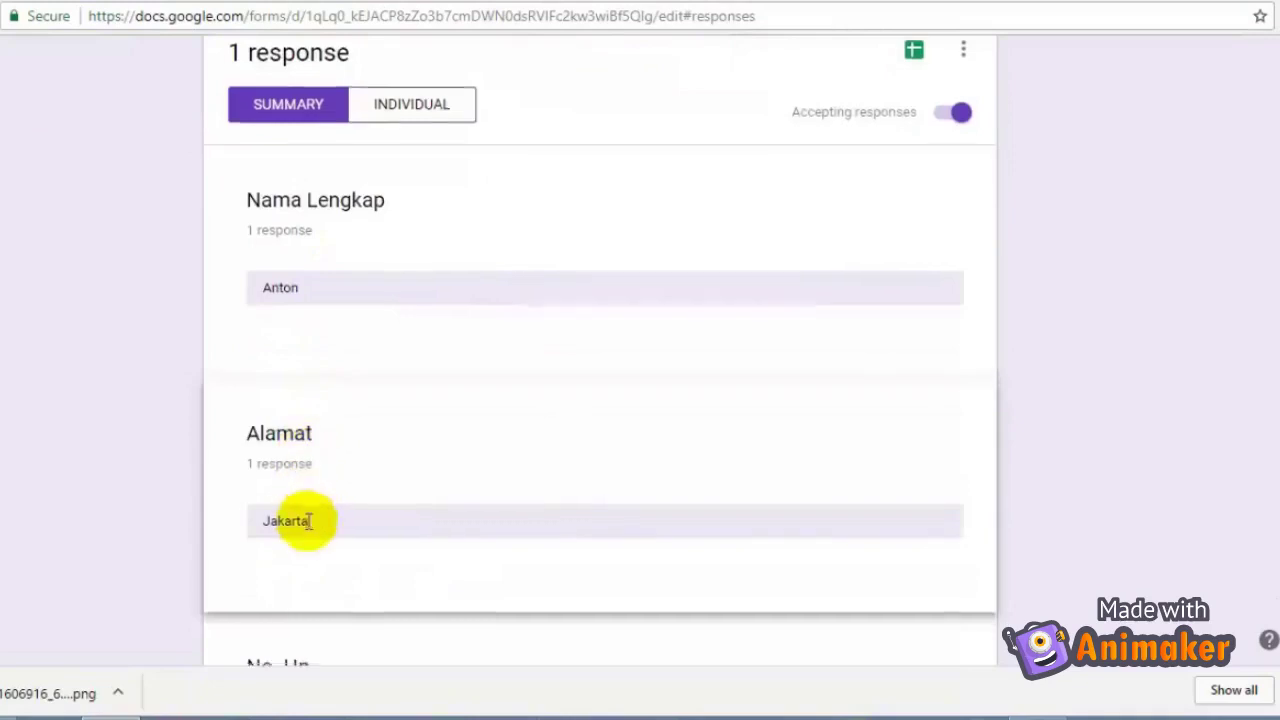
pyautogui.scroll(-3, 300, 520)
pyautogui.scroll(1, 300, 492)
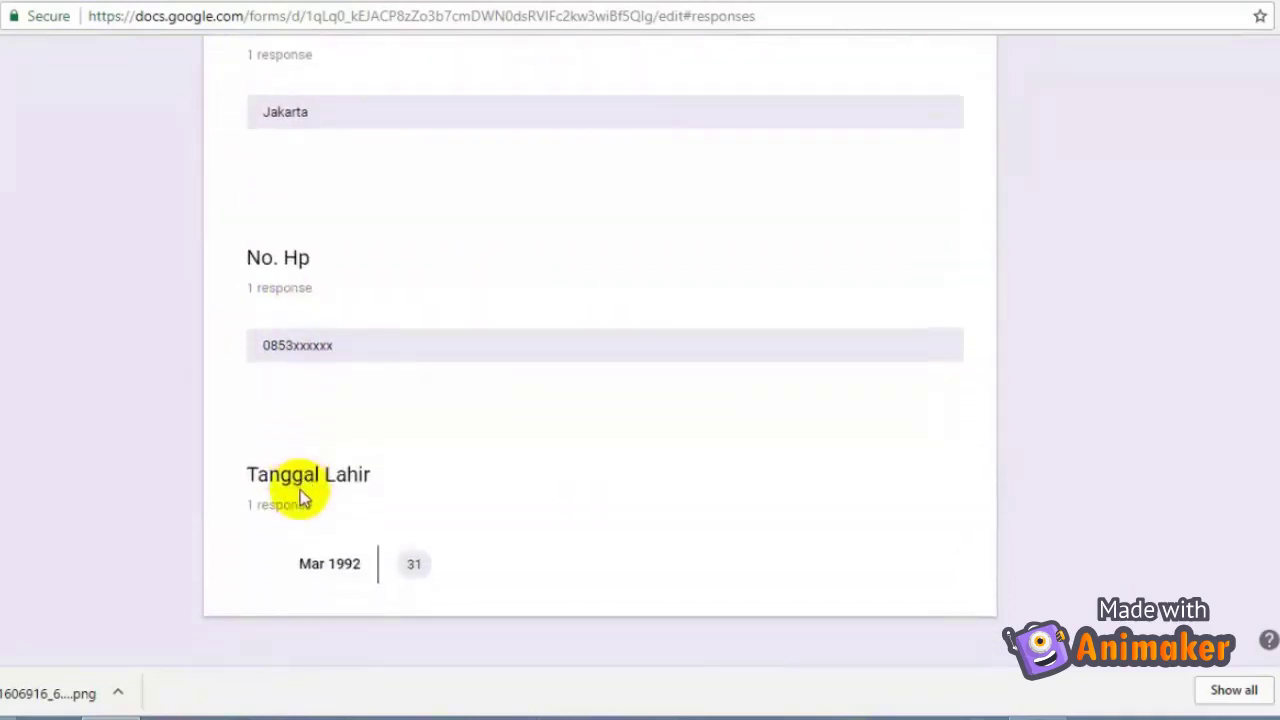
# Create a new spreadsheet named "Daftar Peserta Seminar" as the destination for the form responses
pyautogui.scroll(3, 300, 489)
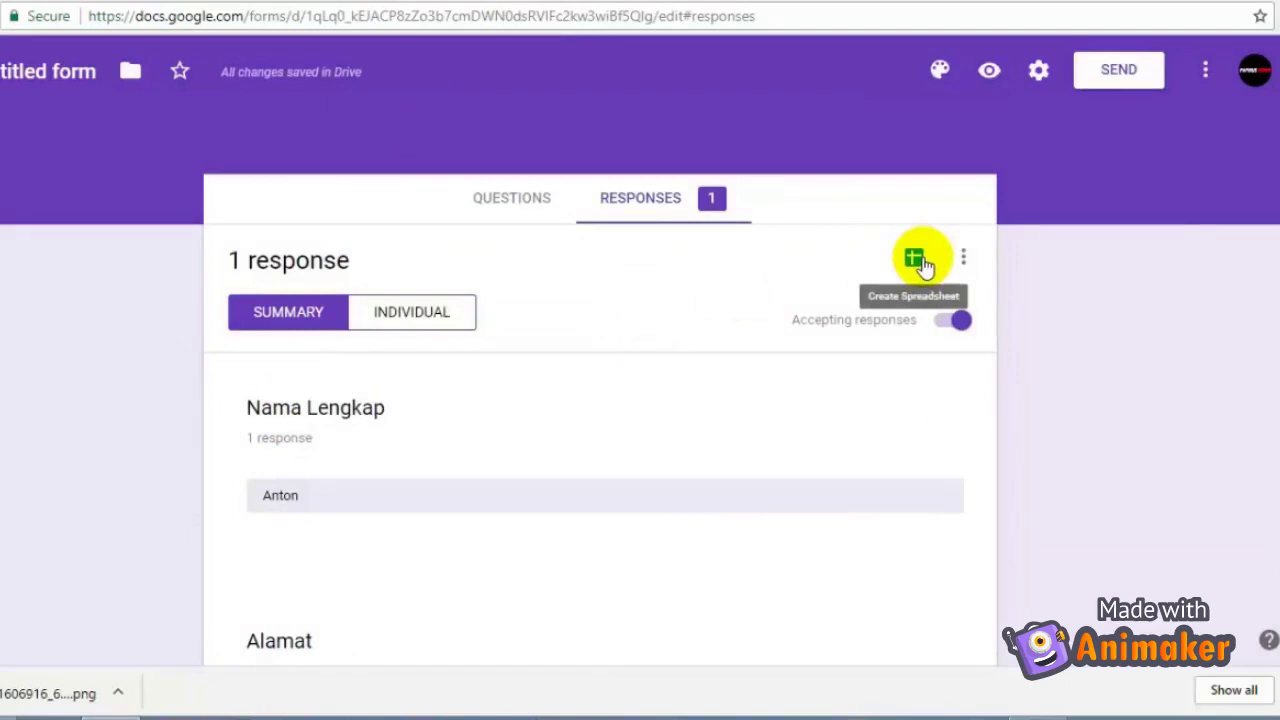
pyautogui.click(916, 260)
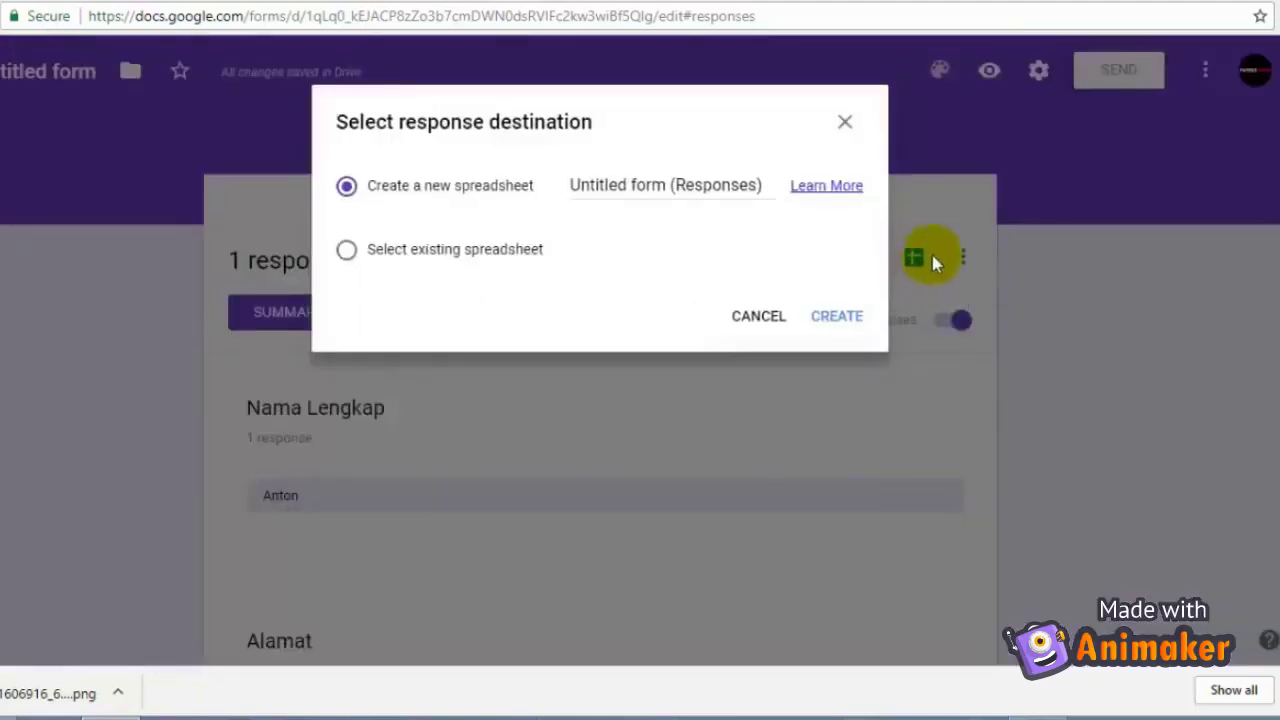
pyautogui.click(845, 124)
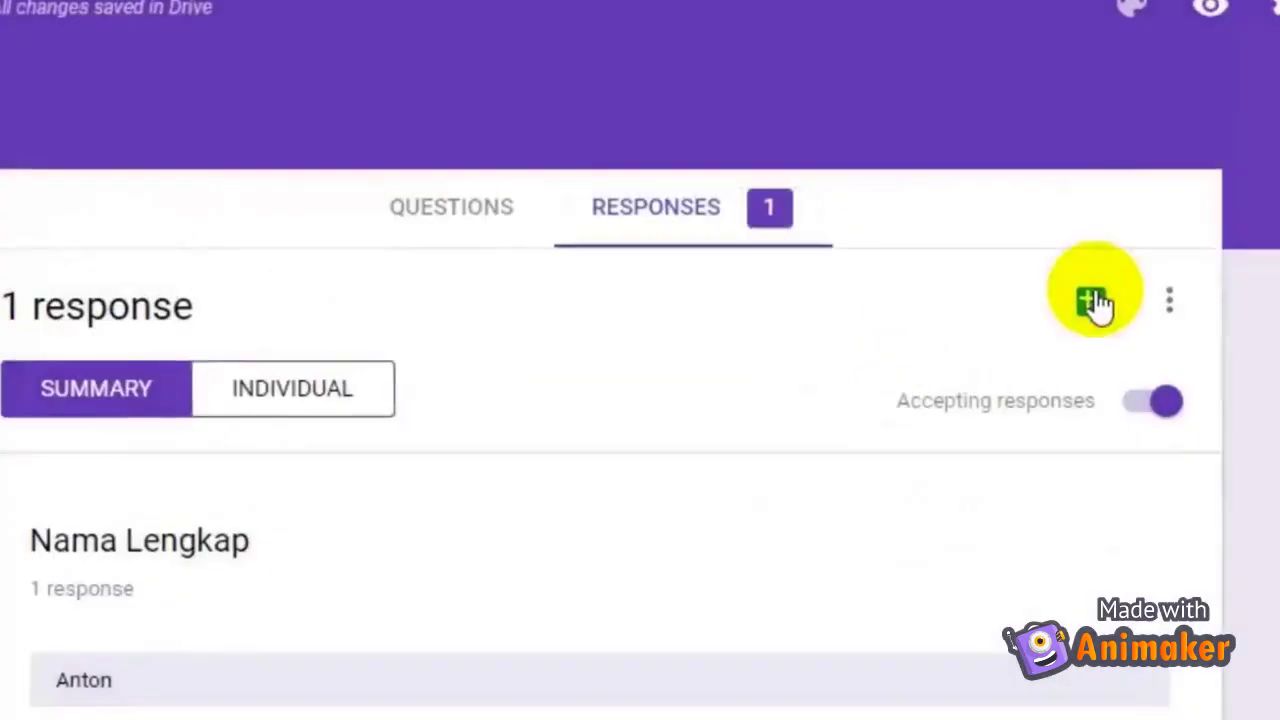
pyautogui.click(1103, 303)
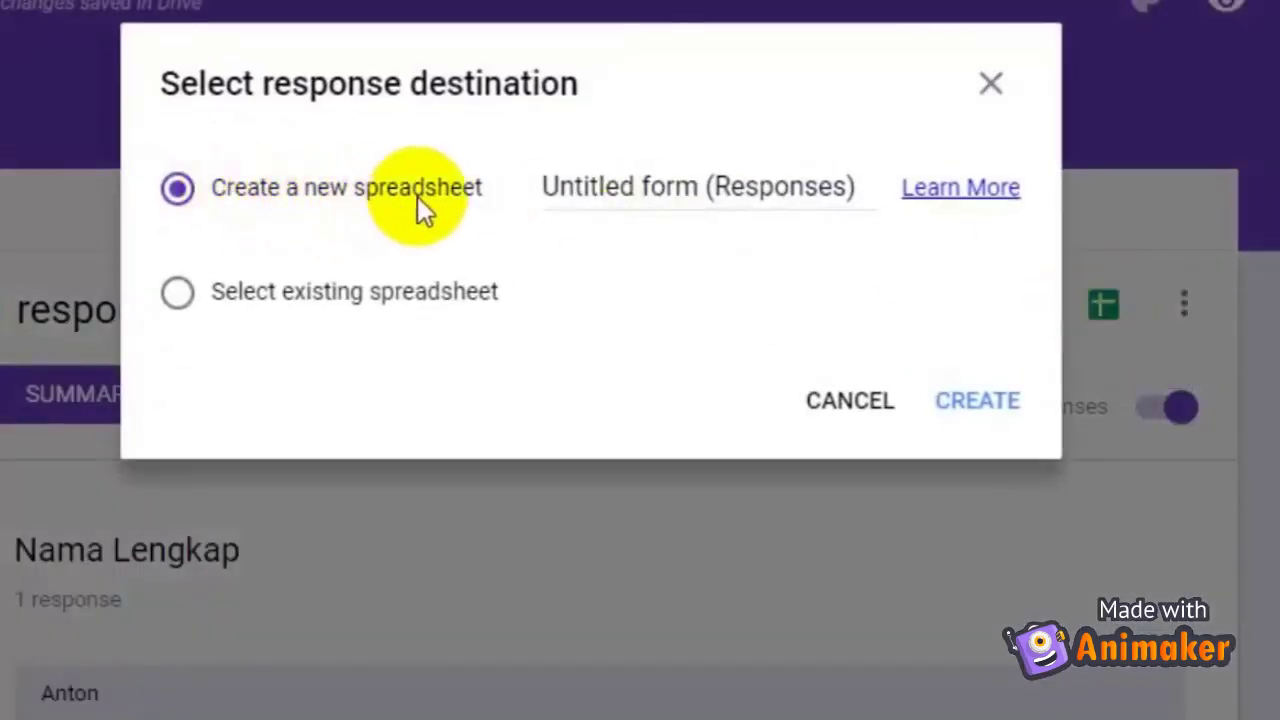
pyautogui.click(705, 190)
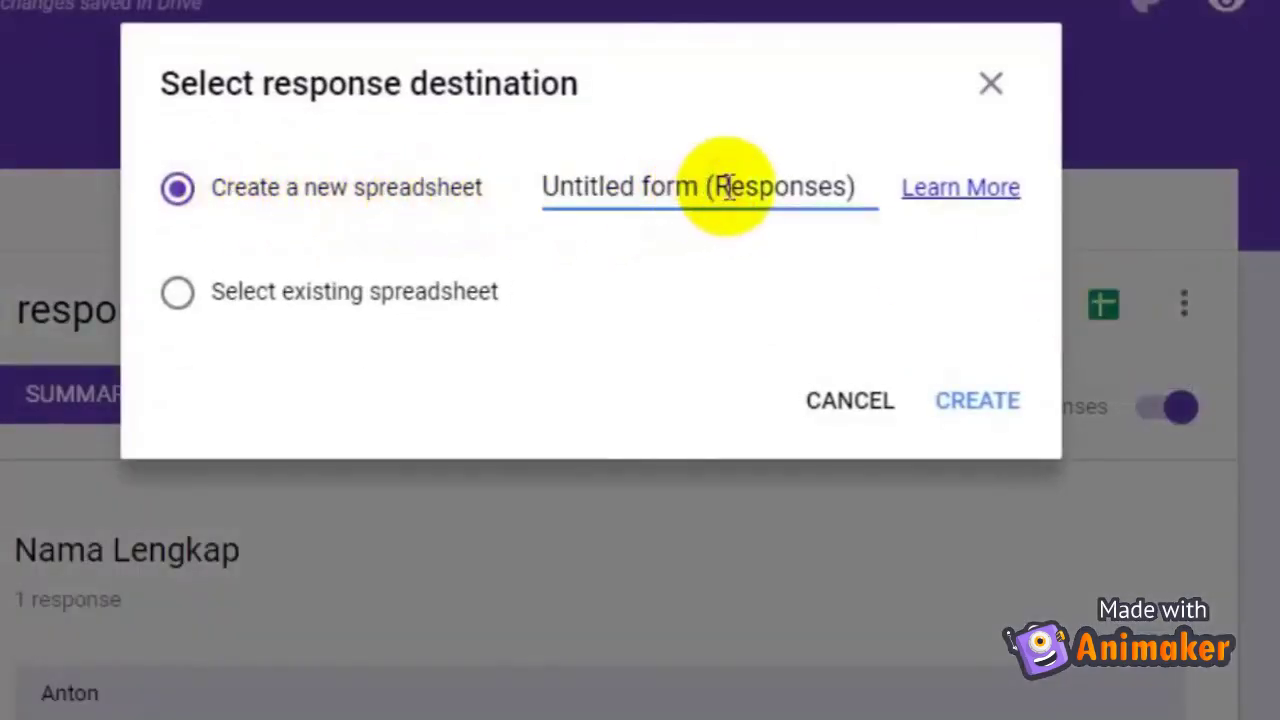
pyautogui.moveTo(862, 187); pyautogui.dragTo(495, 185)
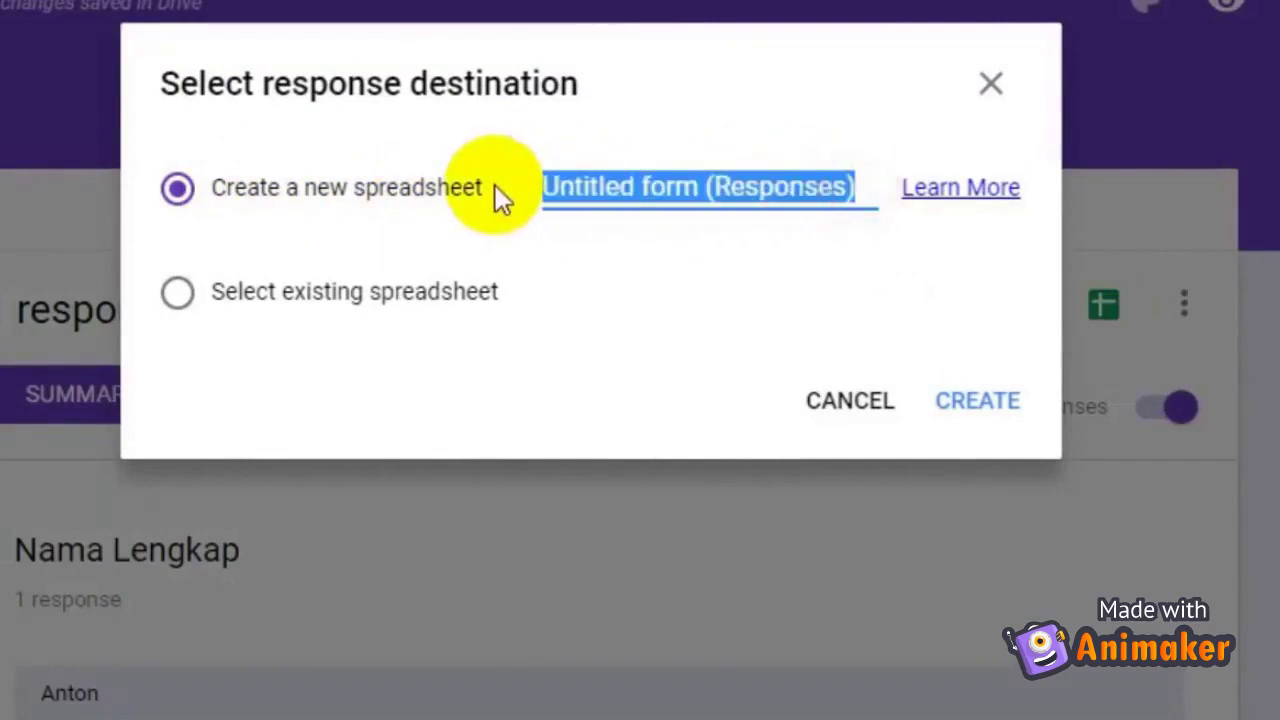
pyautogui.write('Daftar ')
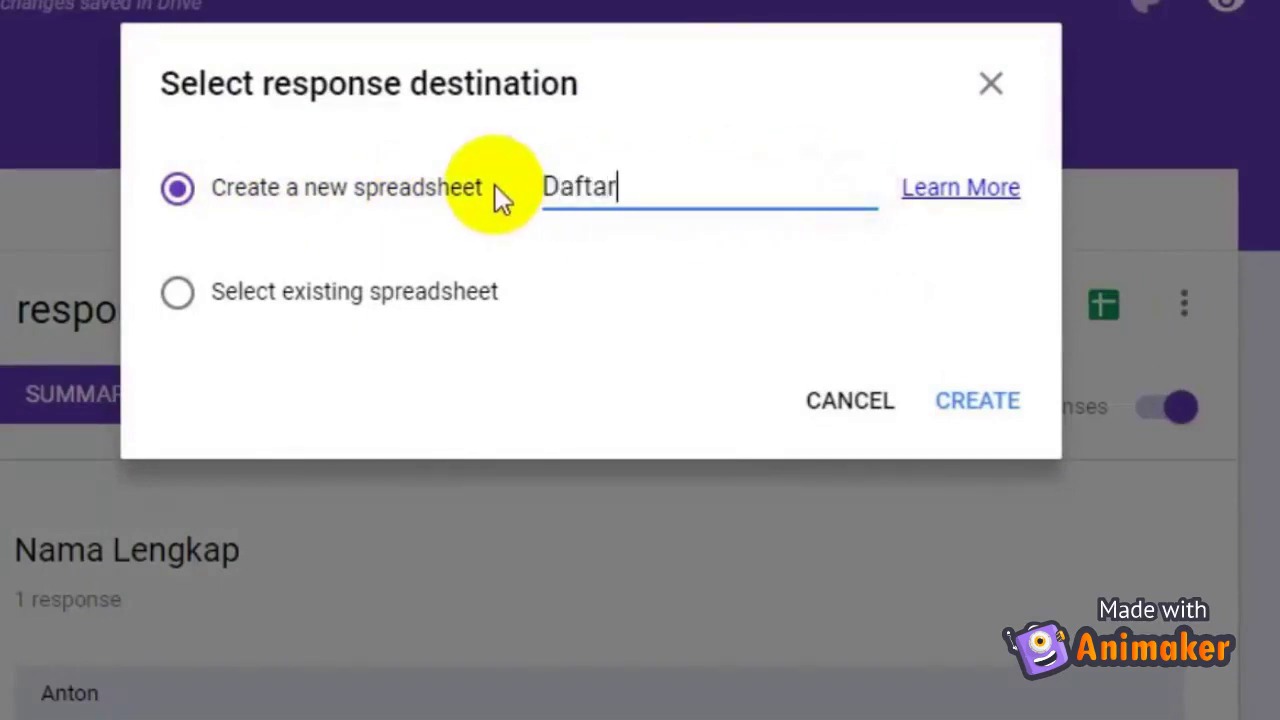
pyautogui.write('Peserta ')
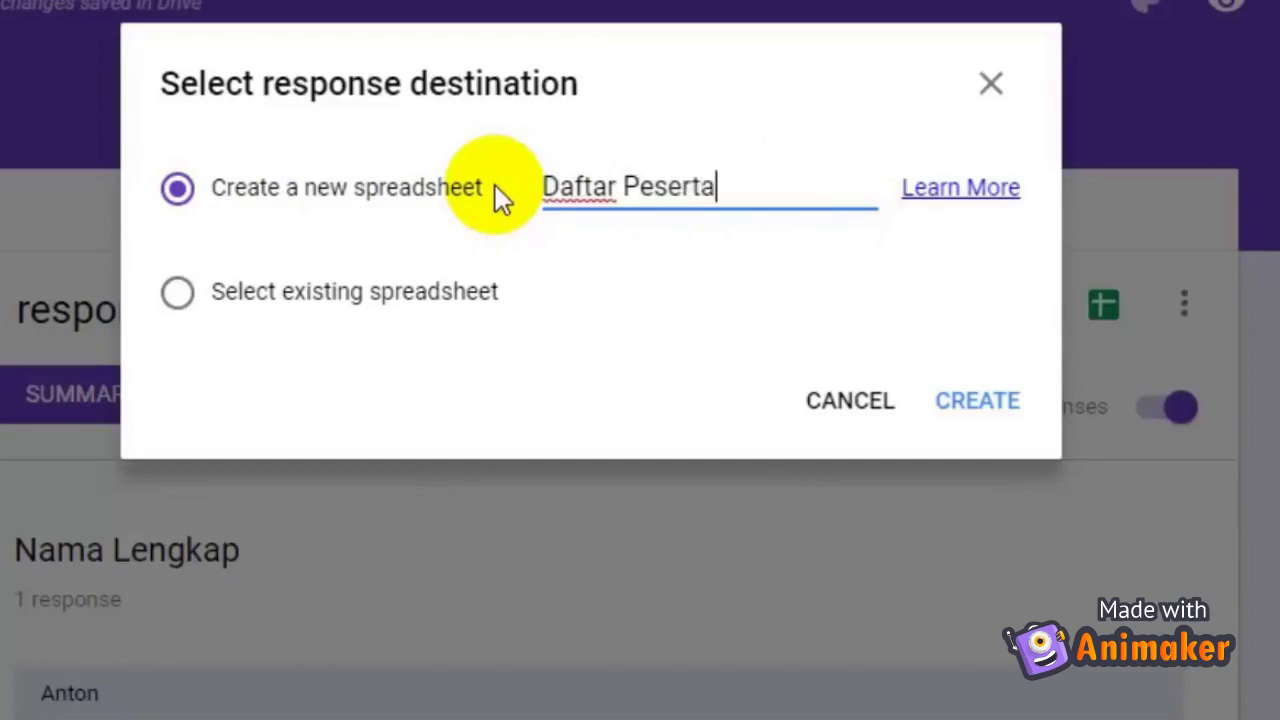
pyautogui.write('Seminar')
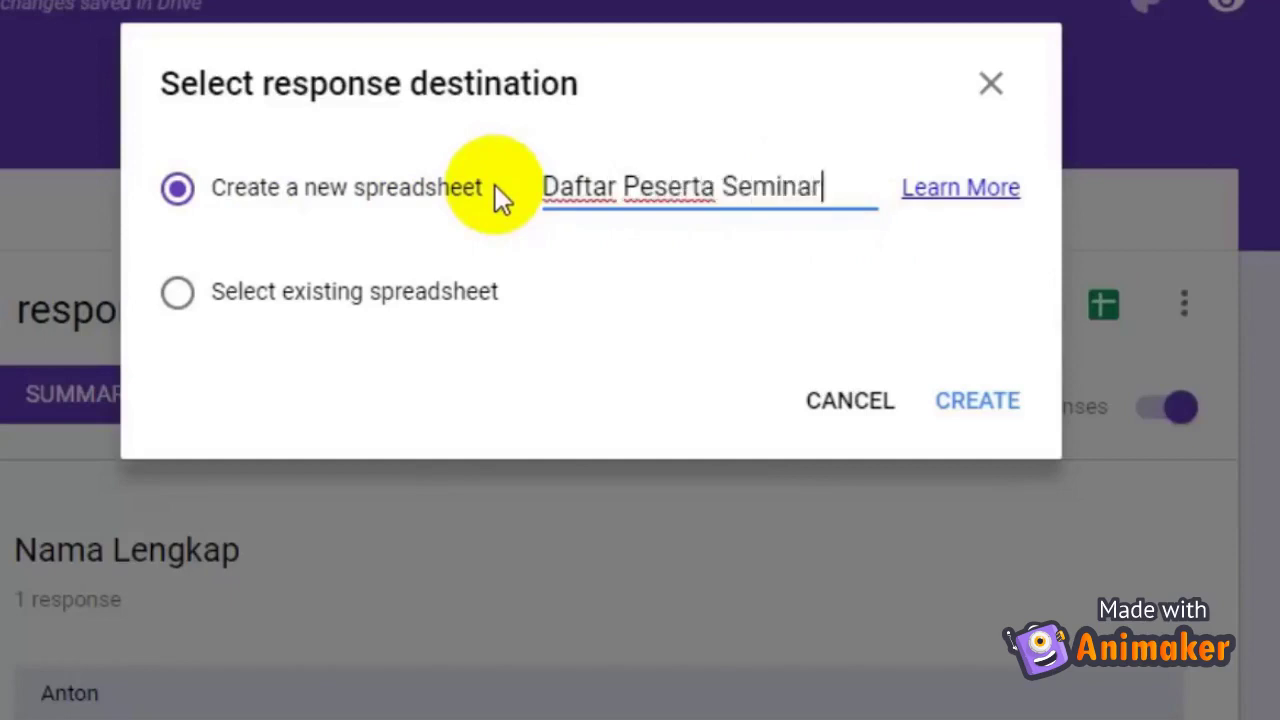
pyautogui.click(990, 405)
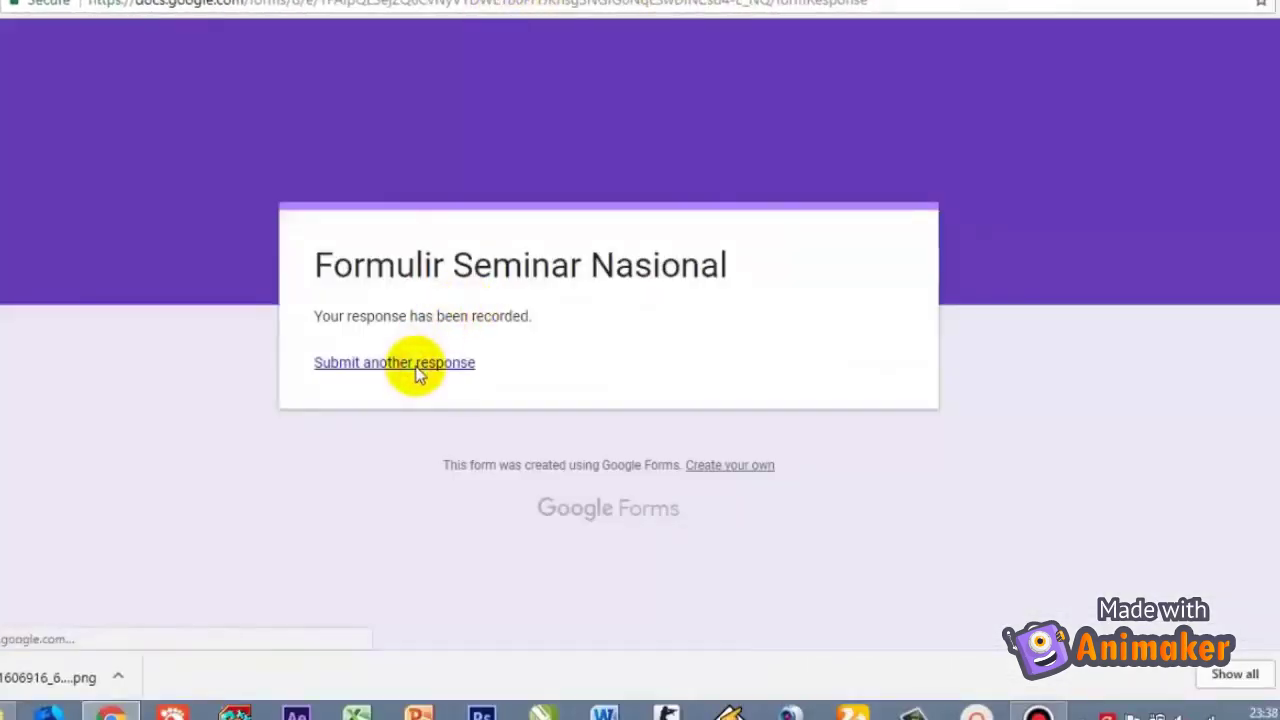
# Start another response to the seminar form and fill in the second respondent's full name, address and a placeholder phone number
pyautogui.click(417, 368)
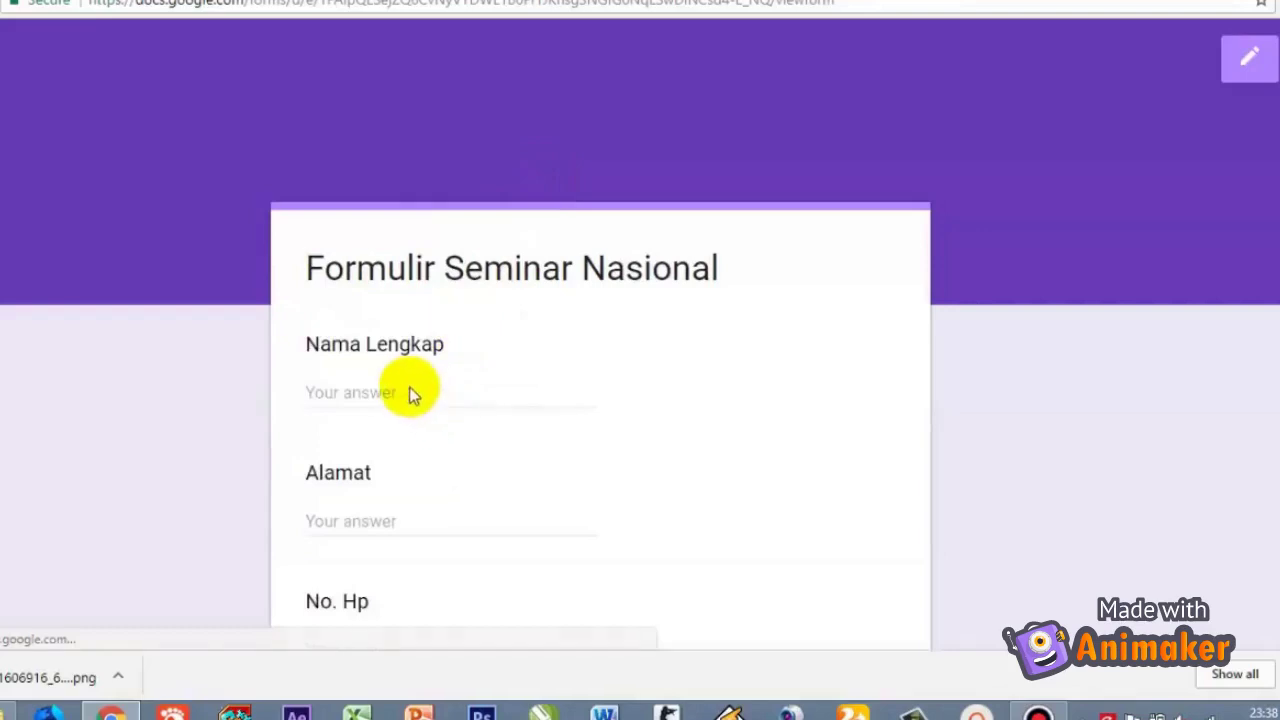
pyautogui.click(407, 390)
pyautogui.write('D')
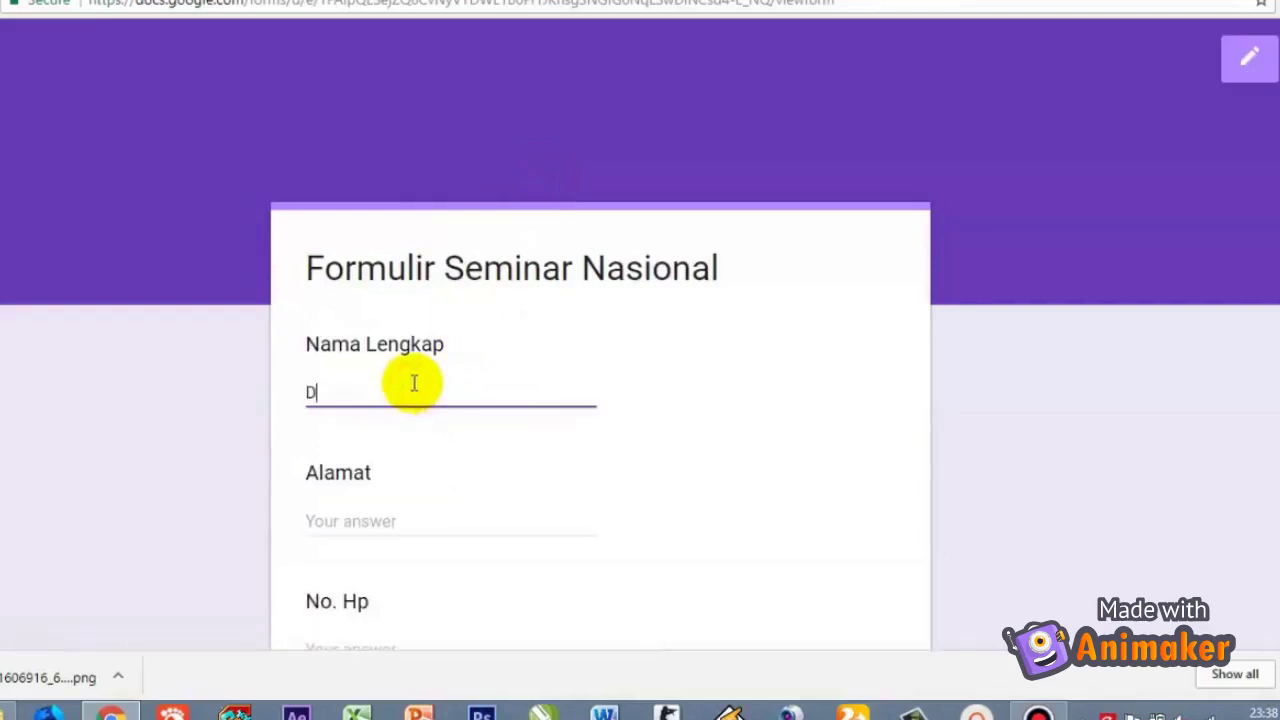
pyautogui.write('ewi')
pyautogui.click(438, 522)
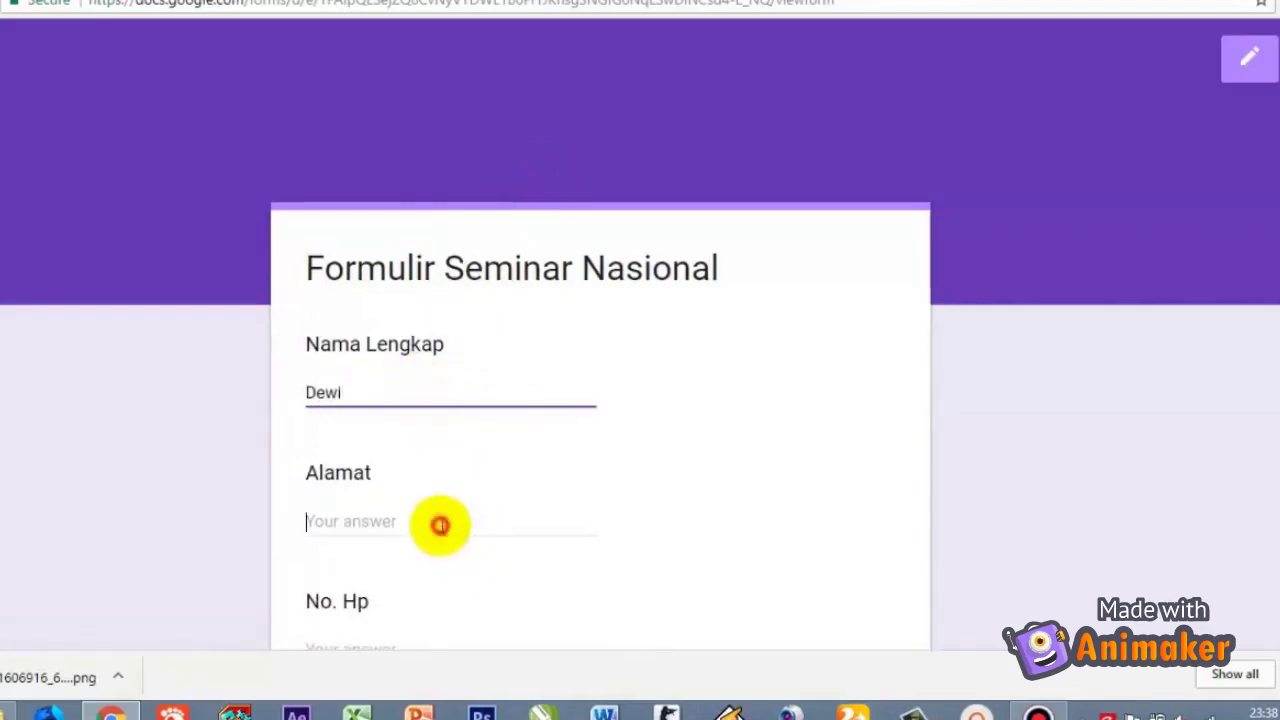
pyautogui.write('Bekasi')
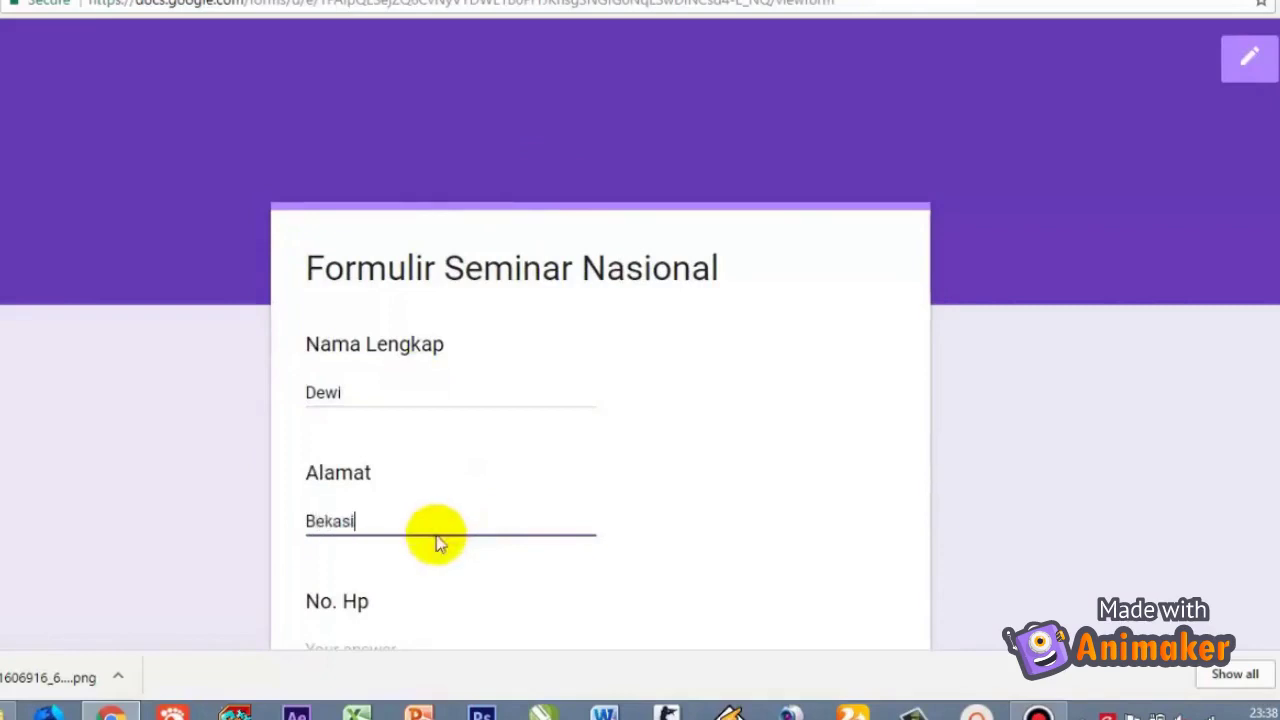
pyautogui.scroll(-1, 401, 558)
pyautogui.click(391, 549)
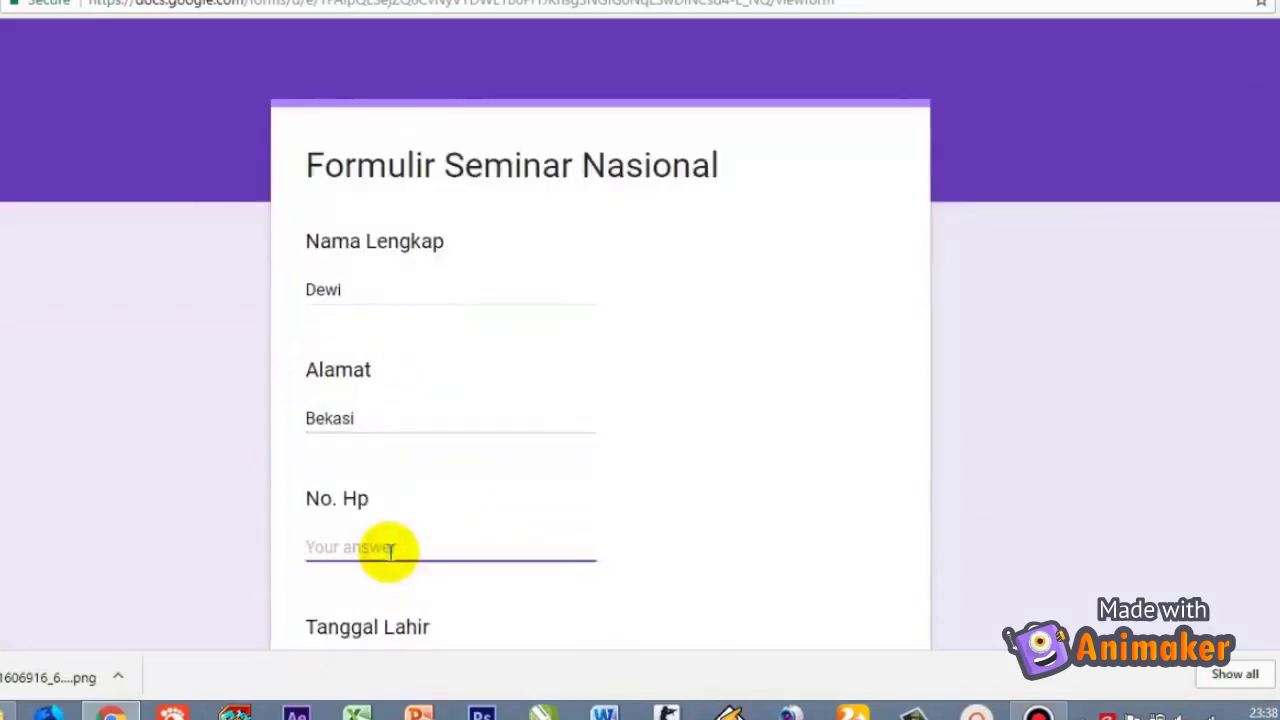
pyautogui.write('xxxxxxx')
# Enter the second respondent's date of birth, correcting its month, and submit this response
pyautogui.scroll(-1, 391, 553)
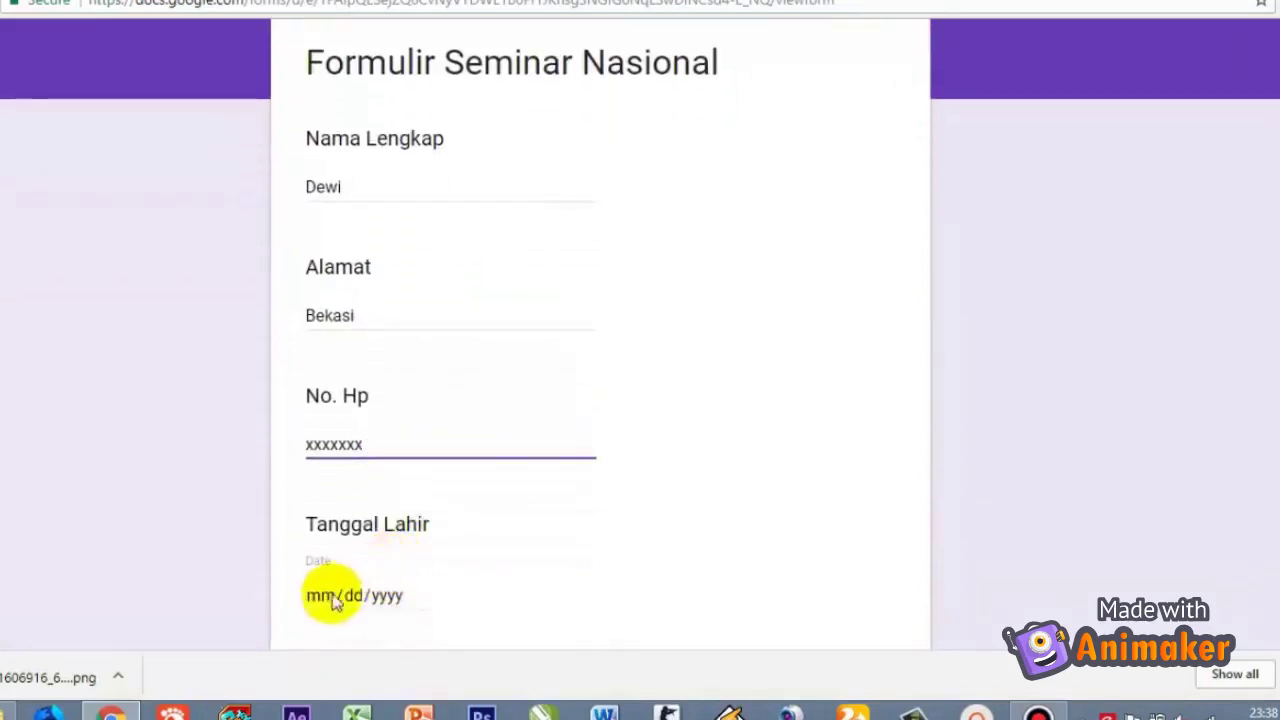
pyautogui.click(320, 598)
pyautogui.write('0209')
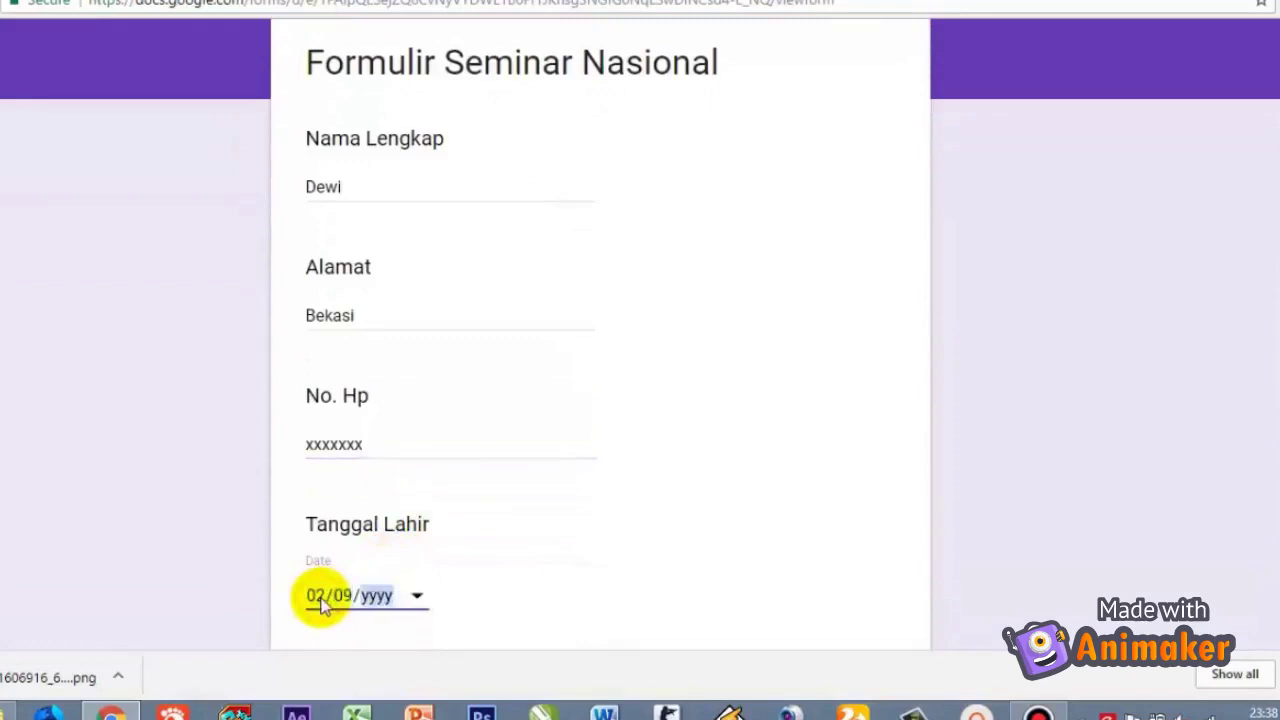
pyautogui.click(318, 598)
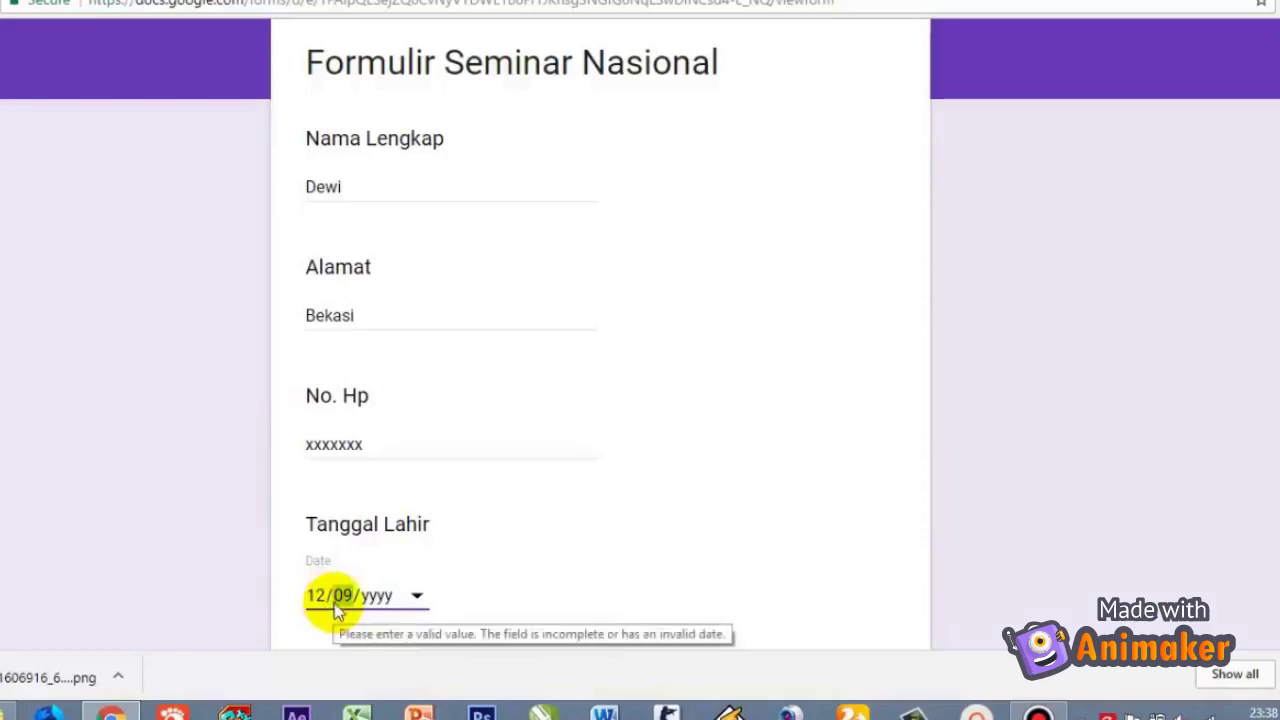
pyautogui.click(369, 602)
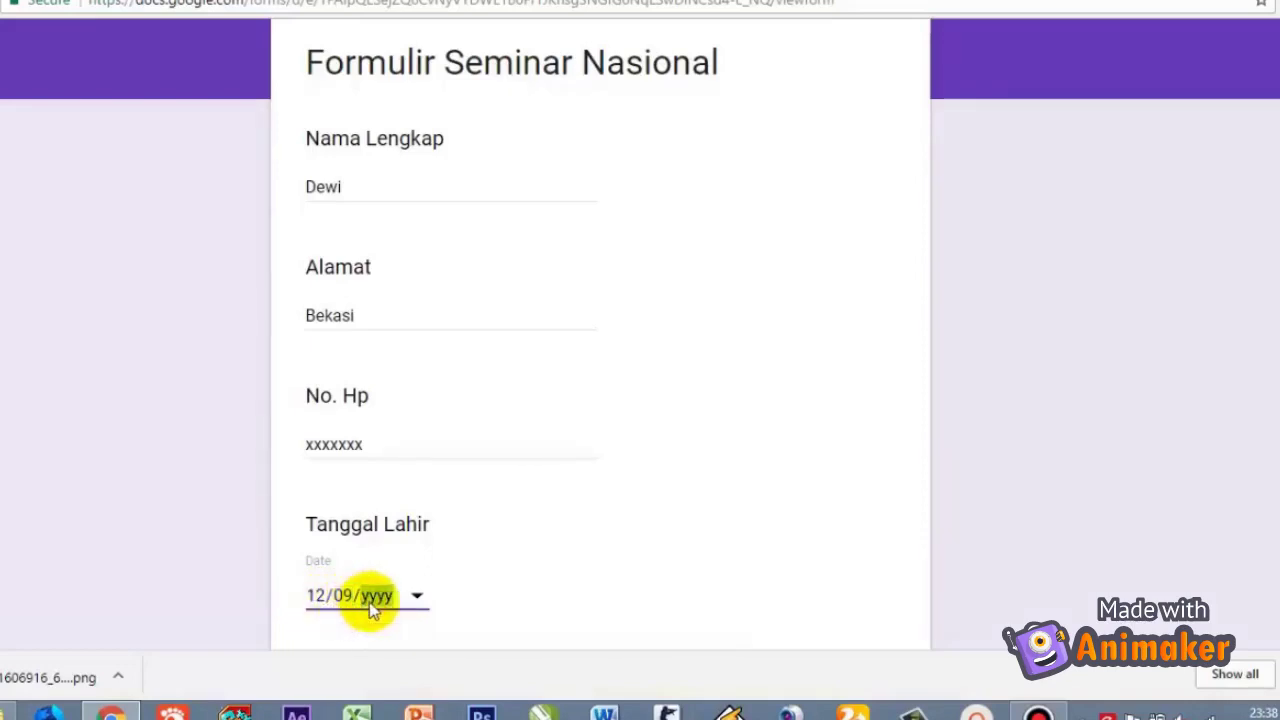
pyautogui.write('1994')
pyautogui.scroll(-3, 451, 574)
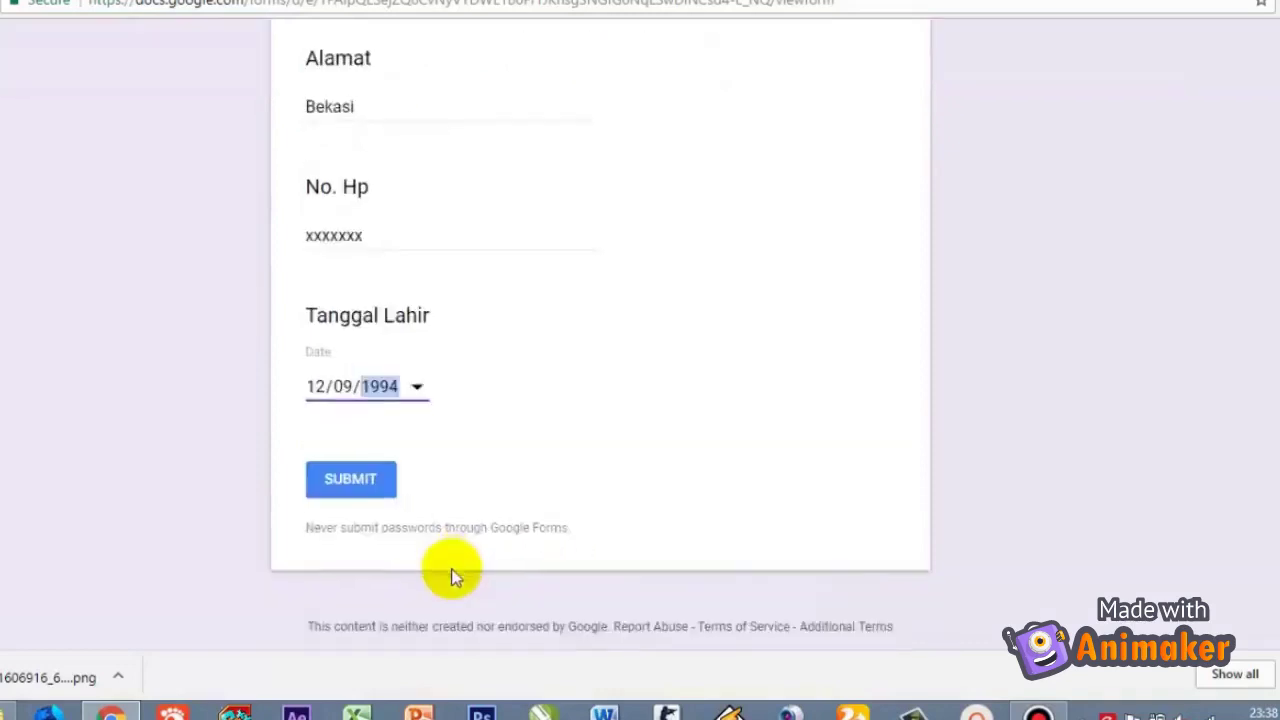
pyautogui.click(352, 416)
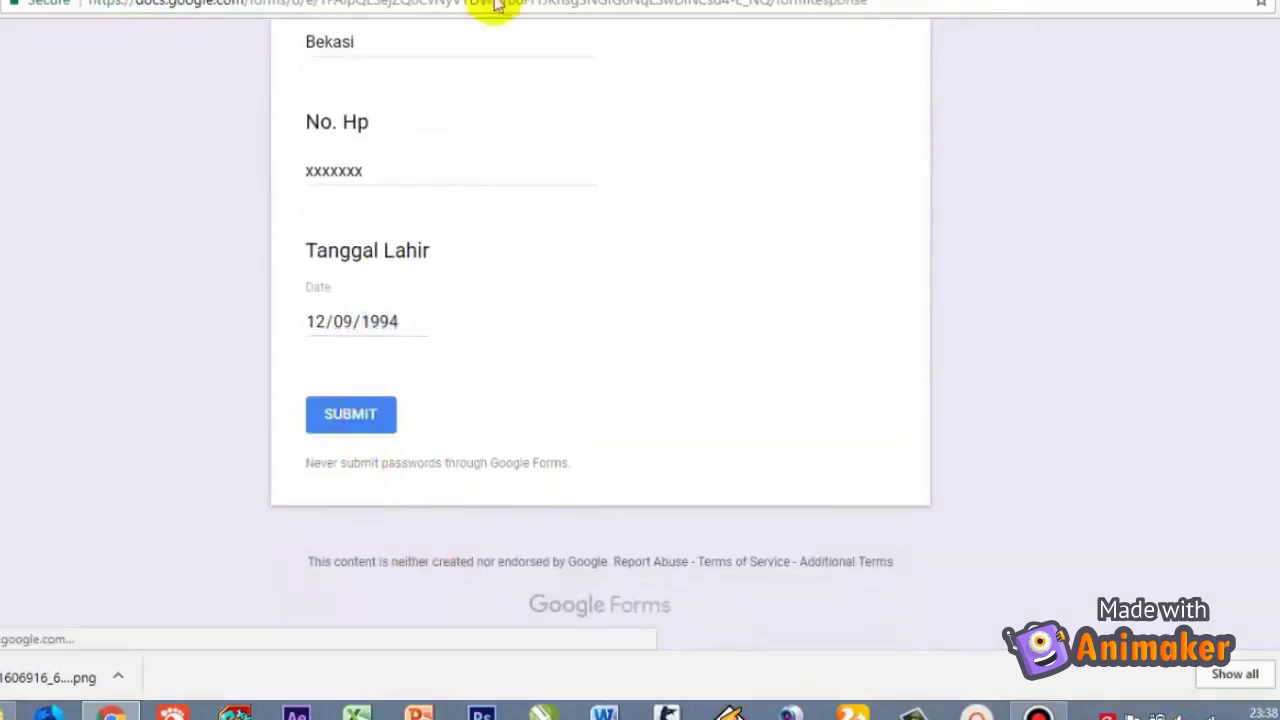